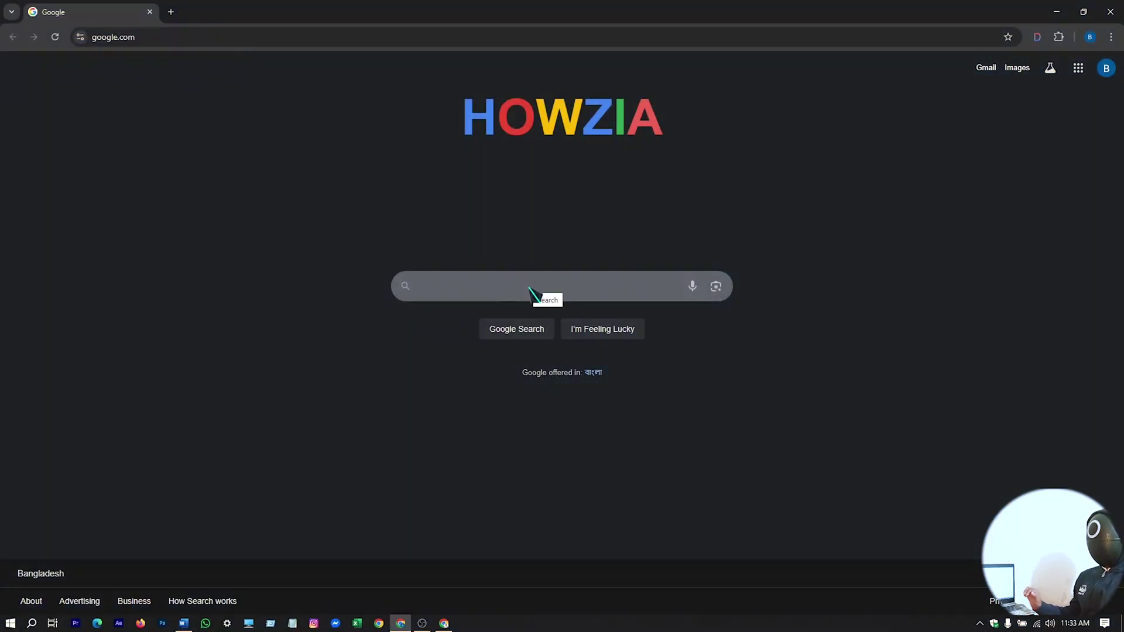
Search Google for 'TOMOVIEE AI' and open the official tomoviee.ai result.
left_click(529, 288)
type("TOMOVIEE")
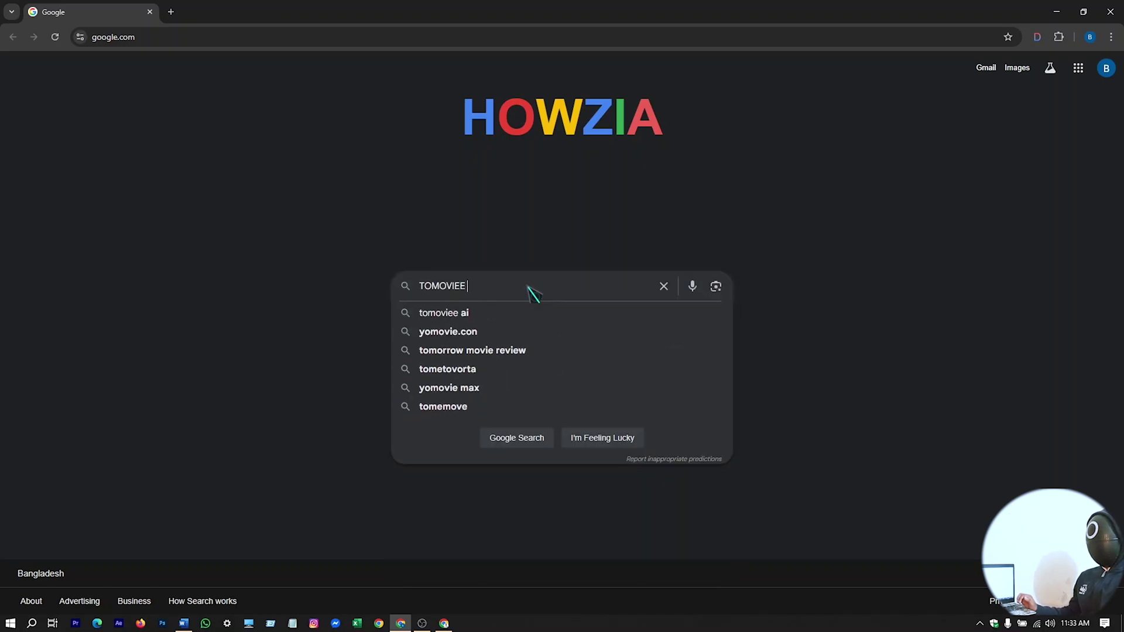
type(" AI")
key("Return")
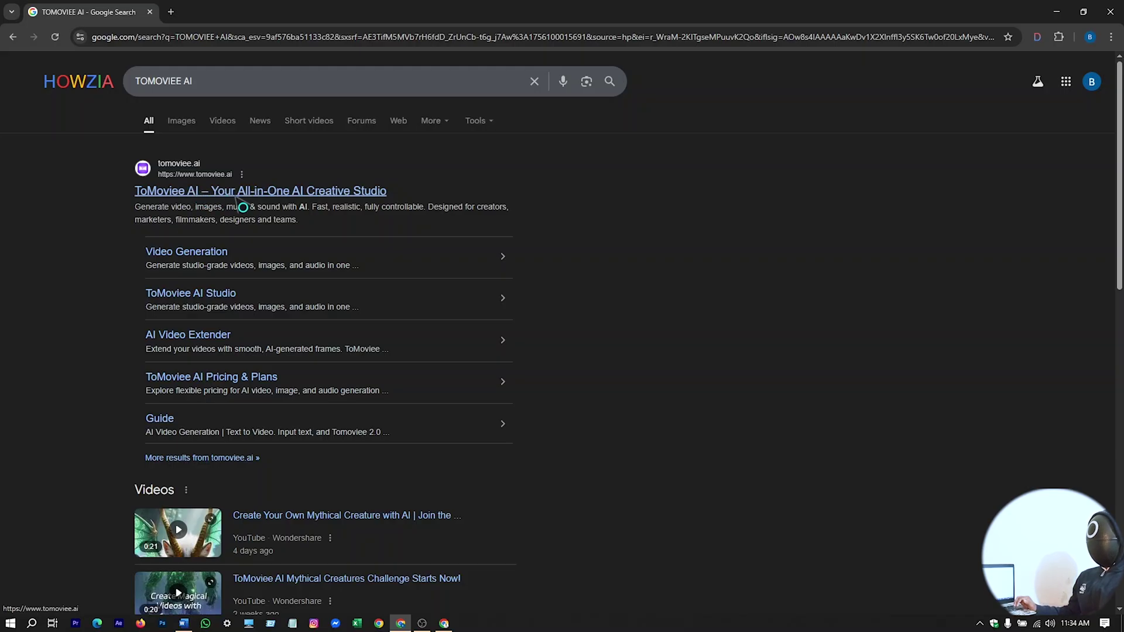
left_click(168, 192)
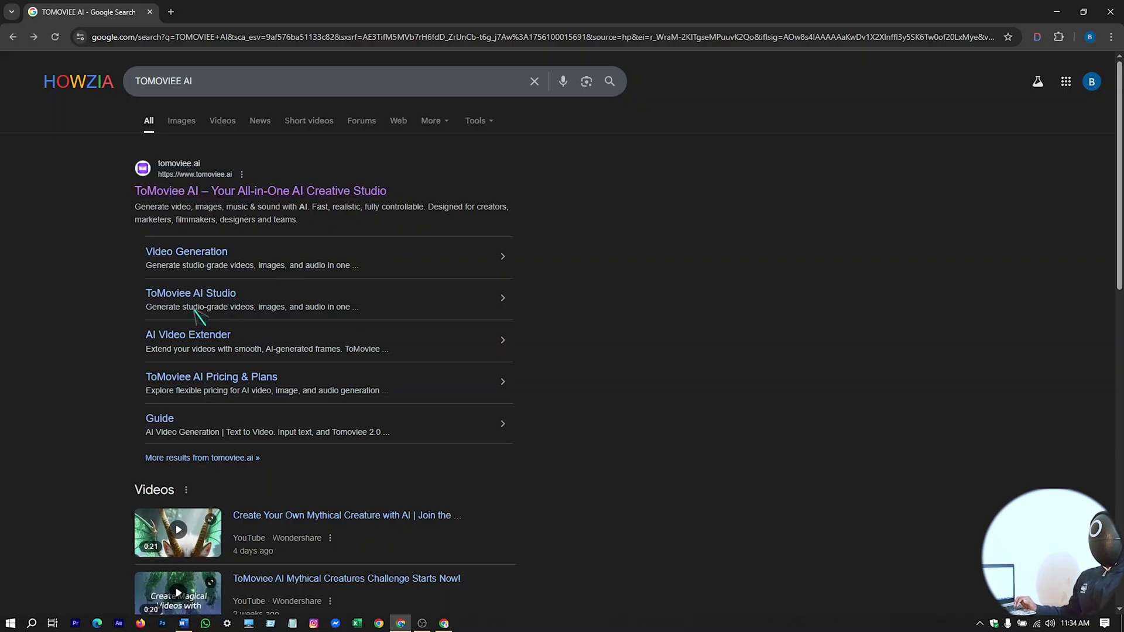
Open ToMoviee AI Studio, sign in with Google, and answer the survey: Content Creator/Influencer, Entertainment Industry.
left_click(175, 299)
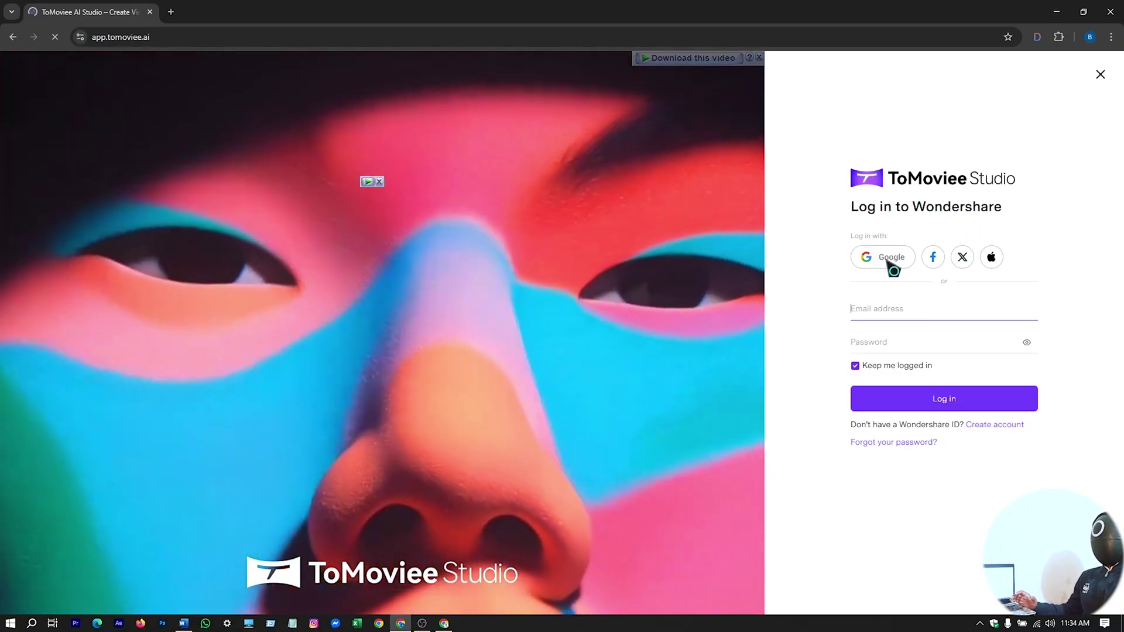
left_click(889, 258)
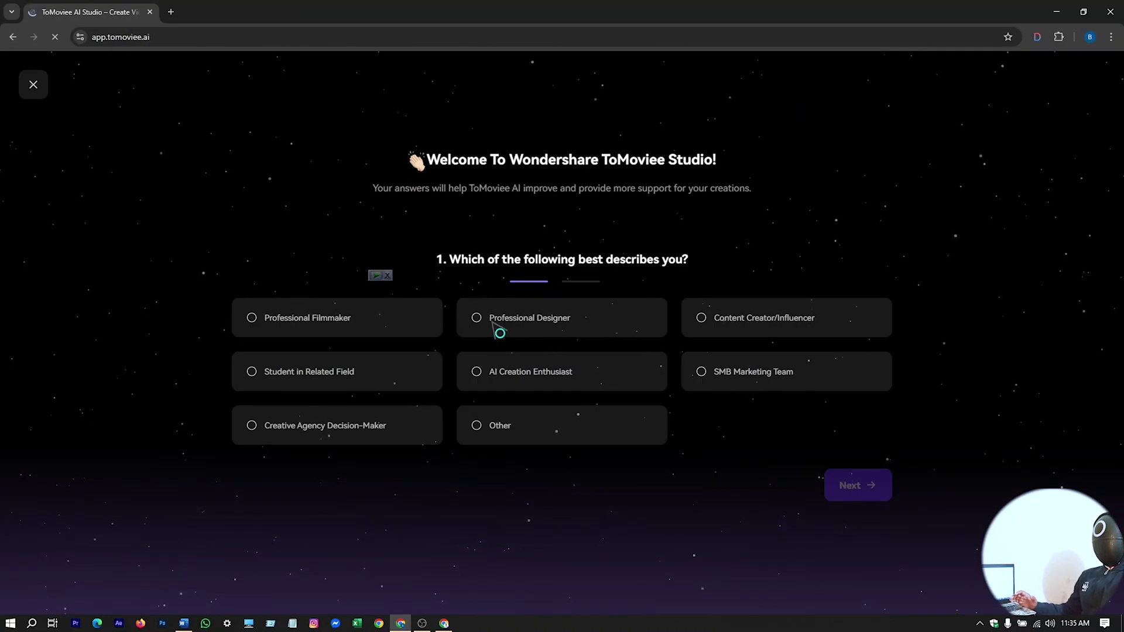
left_click(704, 323)
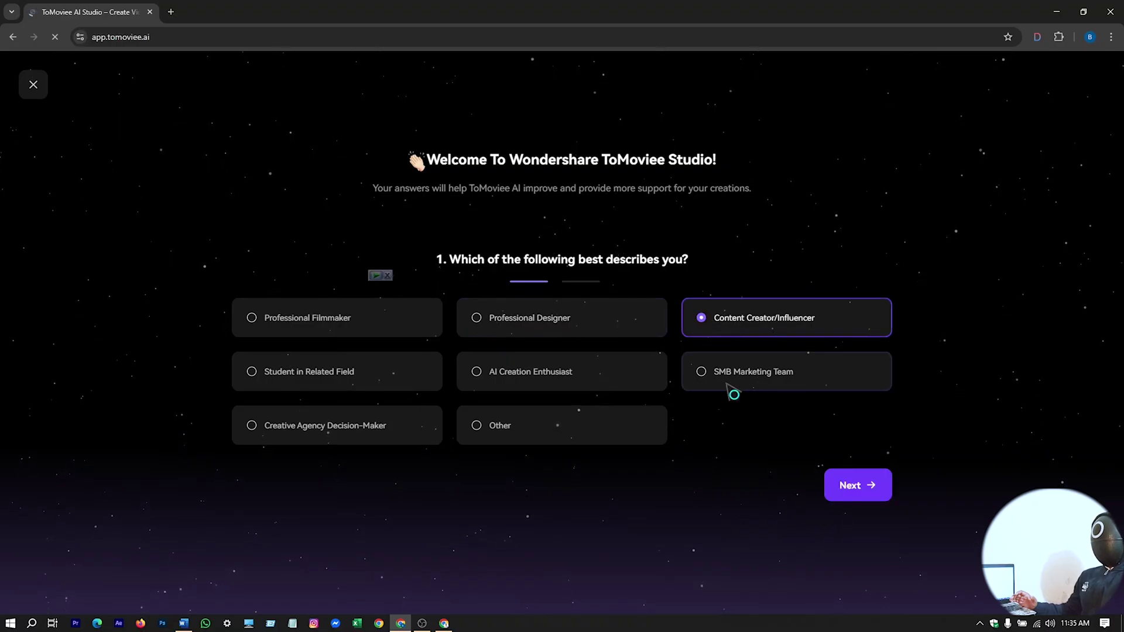
left_click(860, 494)
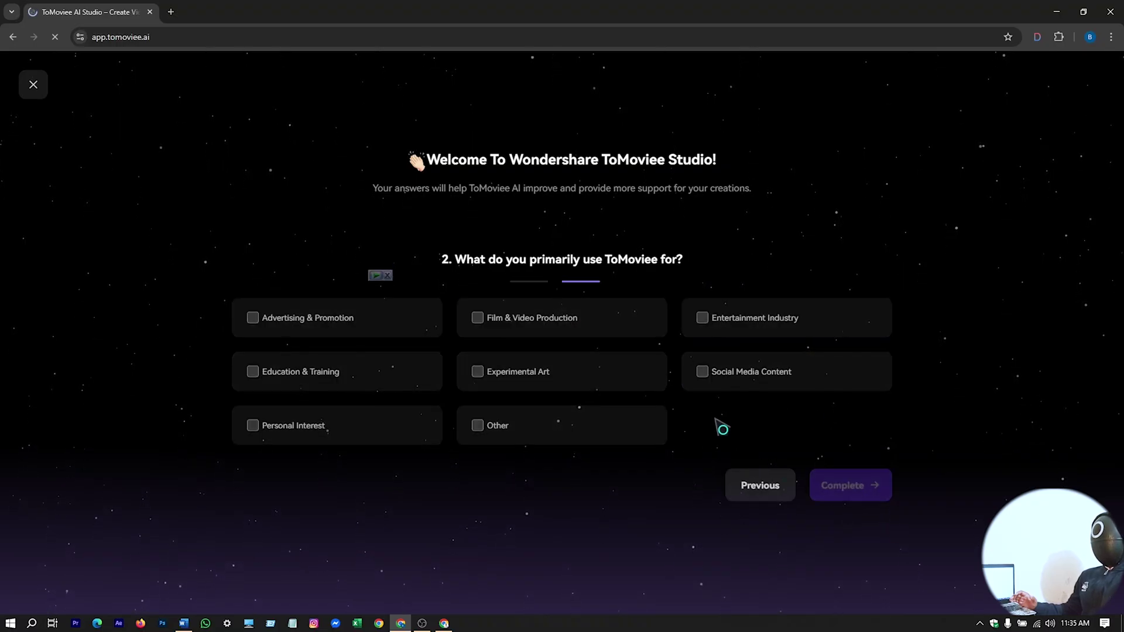
left_click(703, 317)
left_click(873, 490)
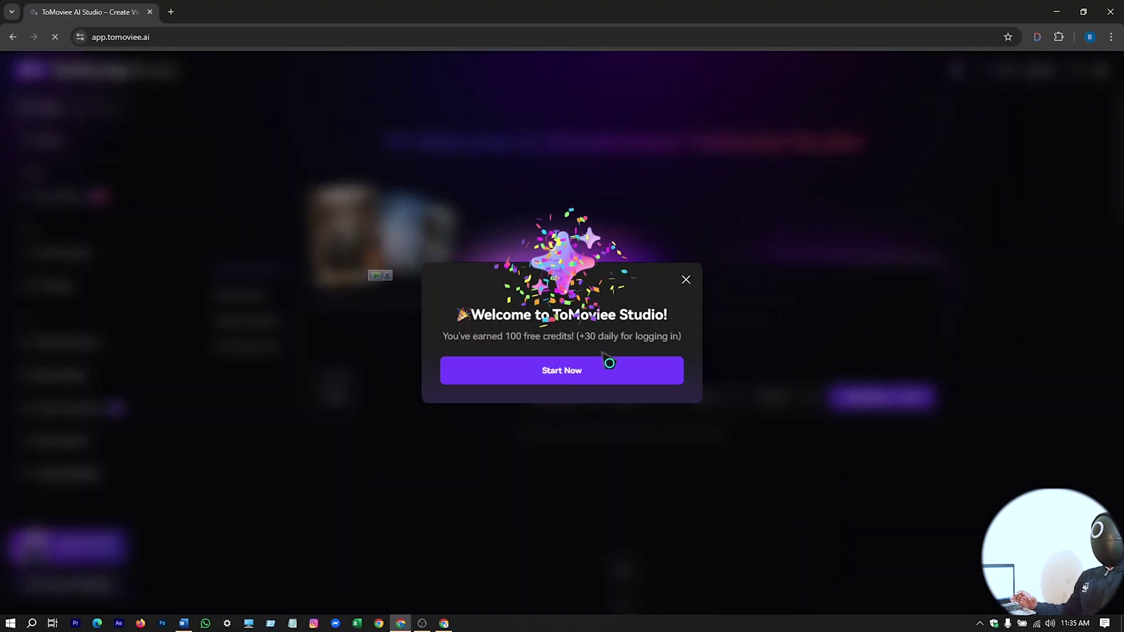
left_click(616, 377)
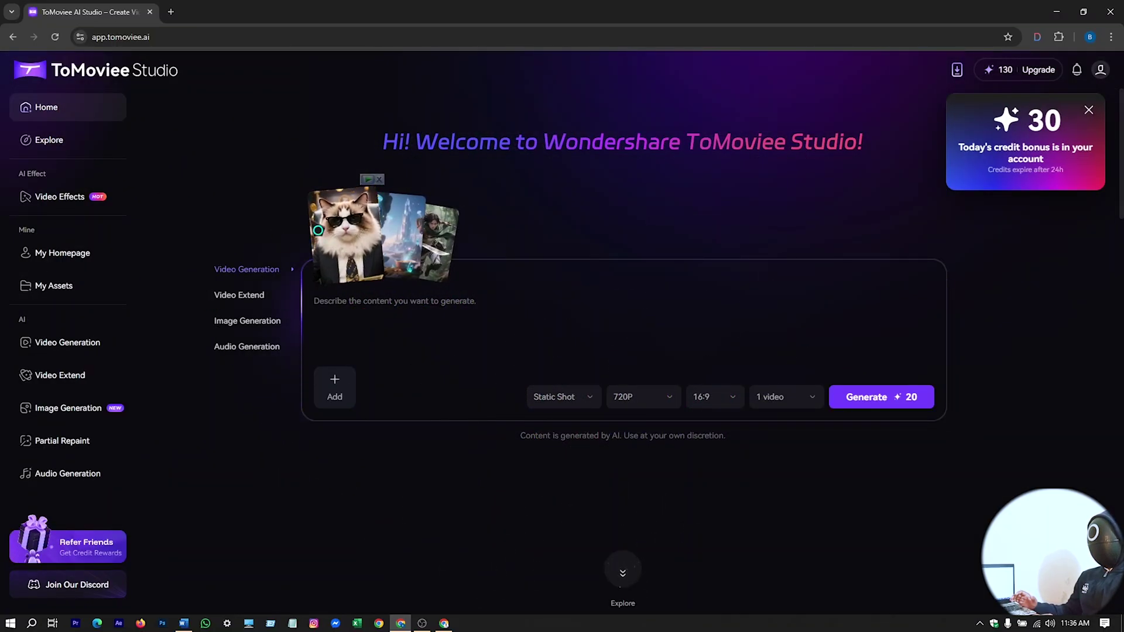
mouse_move(995, 84)
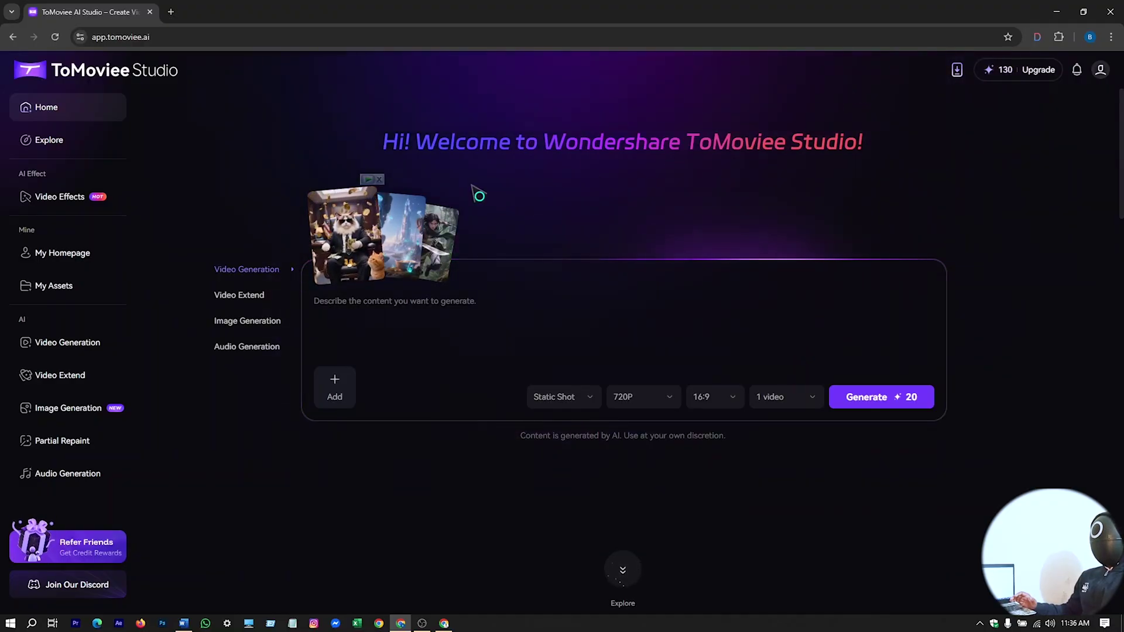
scroll(588, 201, "down", 2)
scroll(588, 201, "down", 7)
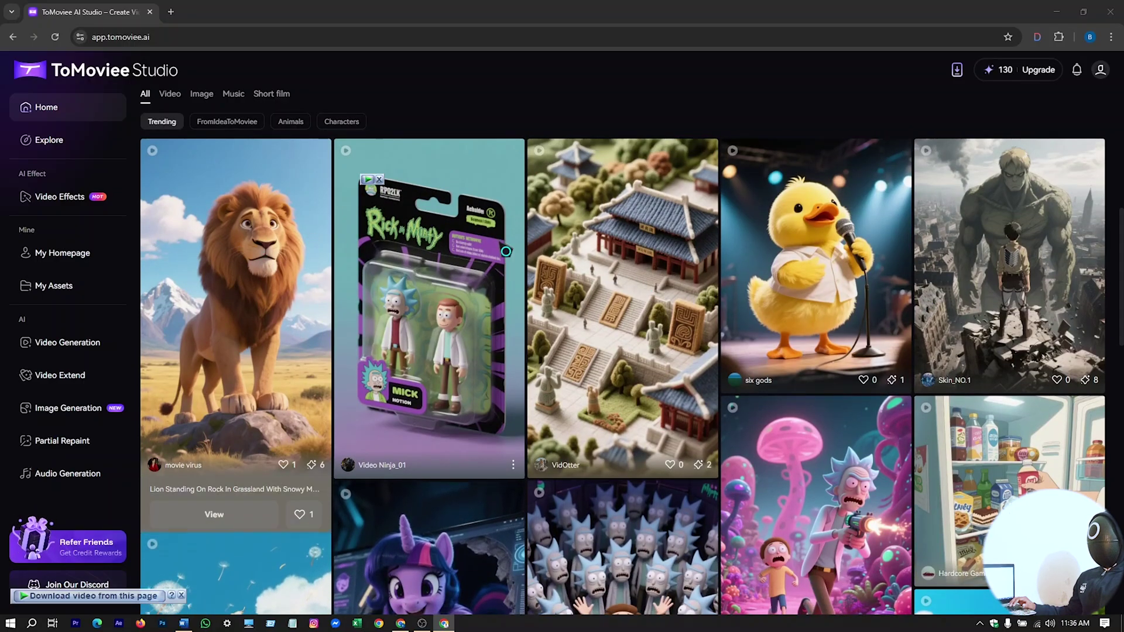
scroll(268, 306, "down", 6)
scroll(268, 306, "down", 5)
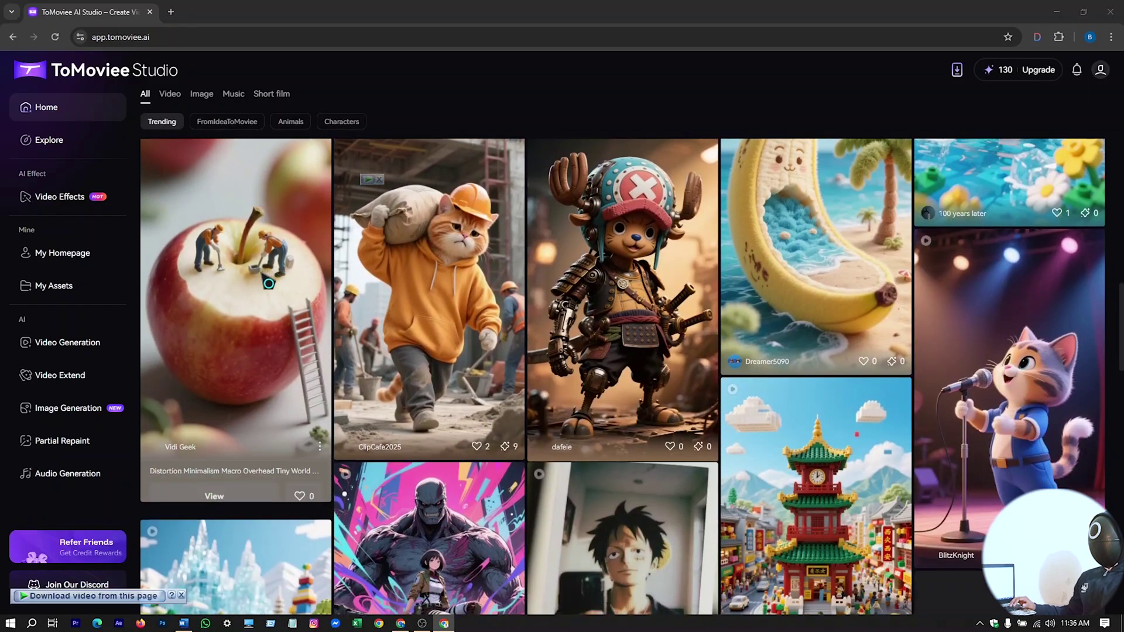
scroll(275, 282, "down", 4)
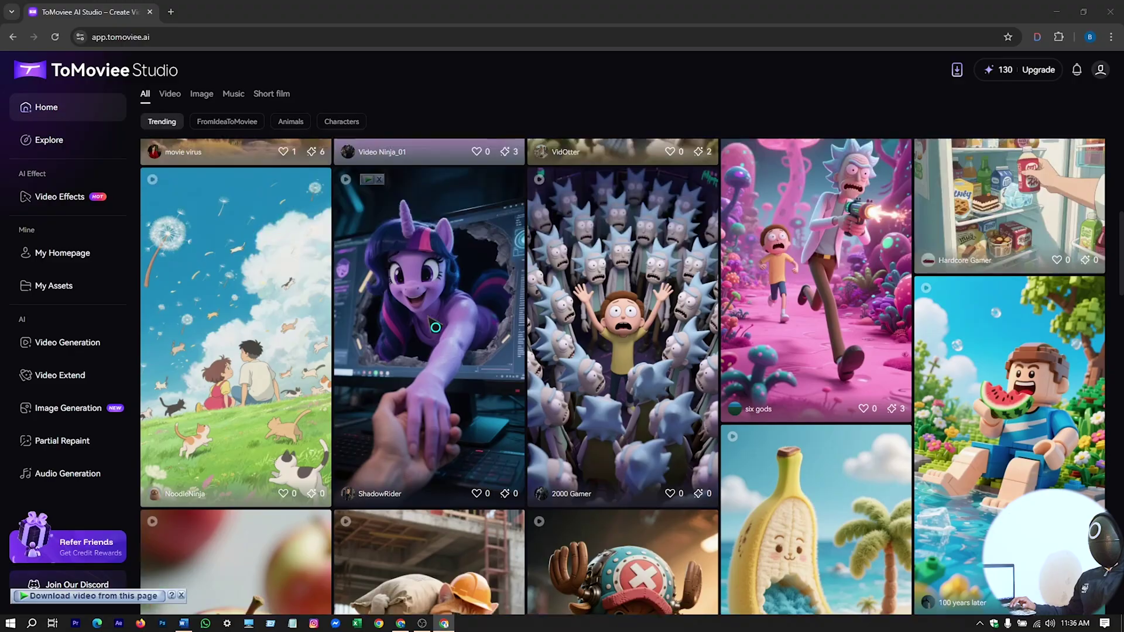
scroll(435, 323, "up", 10)
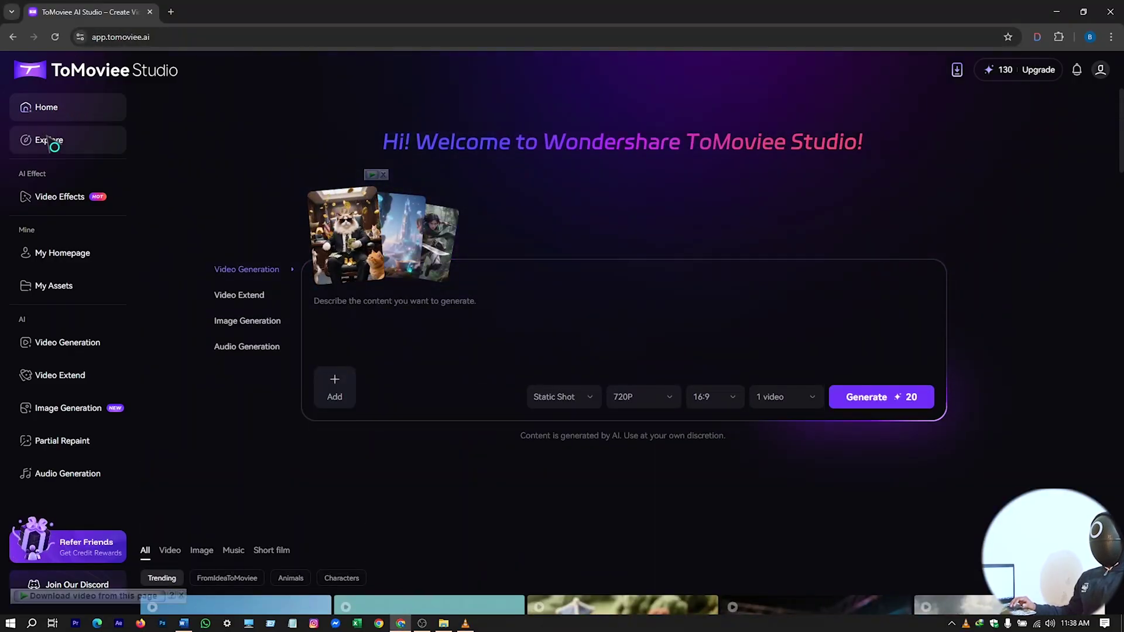
Open the Explore gallery and browse its Video creations.
left_click(48, 140)
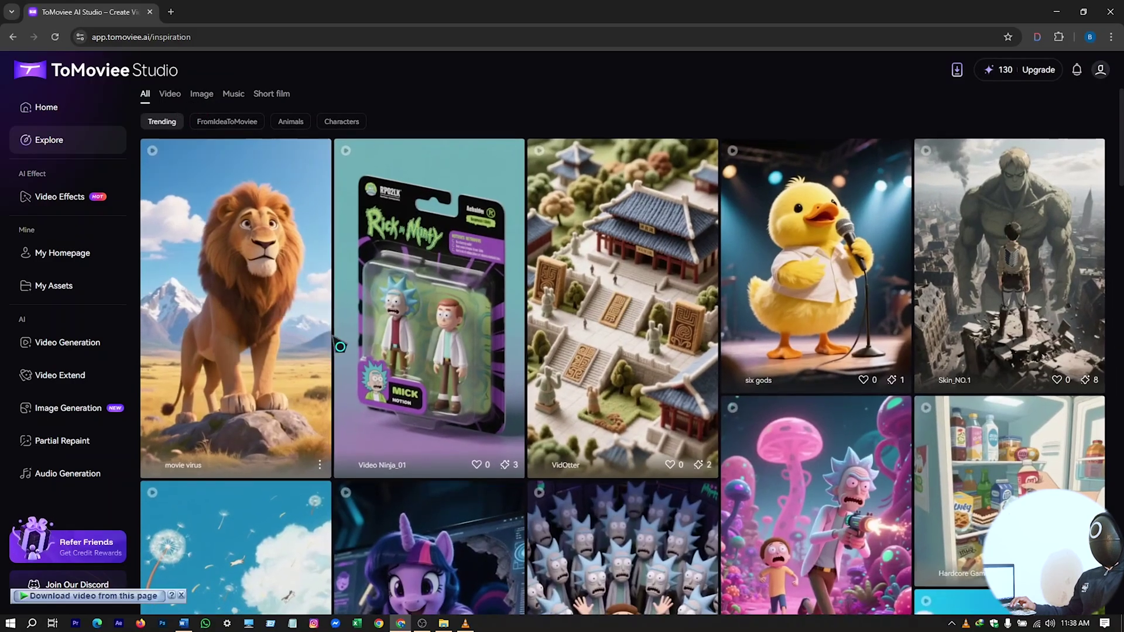
scroll(620, 405, "down", 5)
scroll(621, 406, "down", 8)
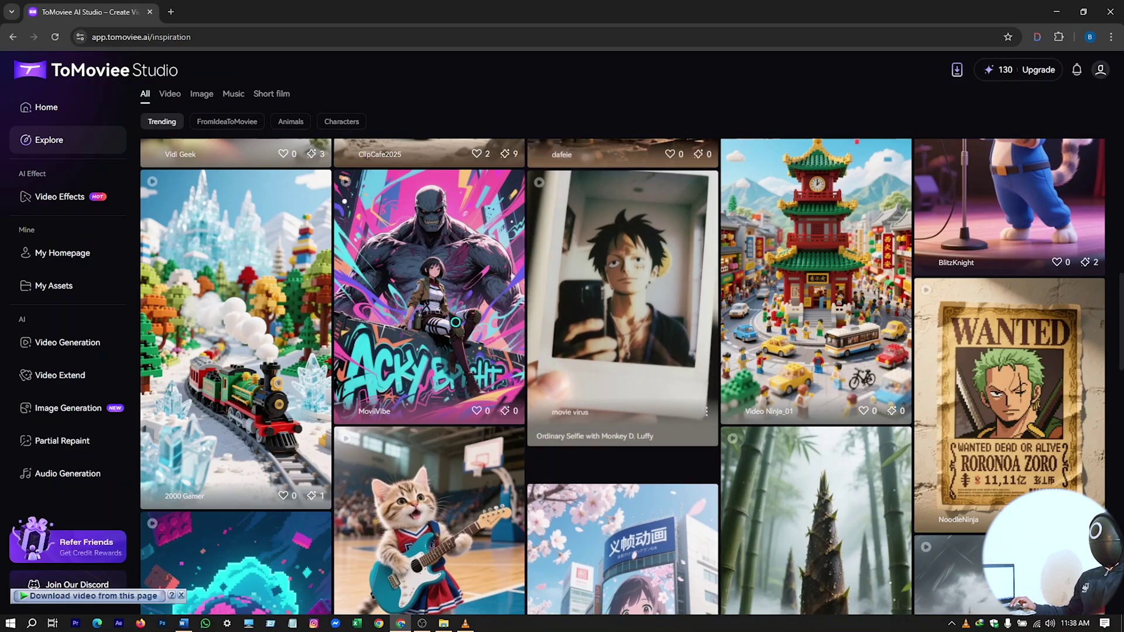
left_click(170, 96)
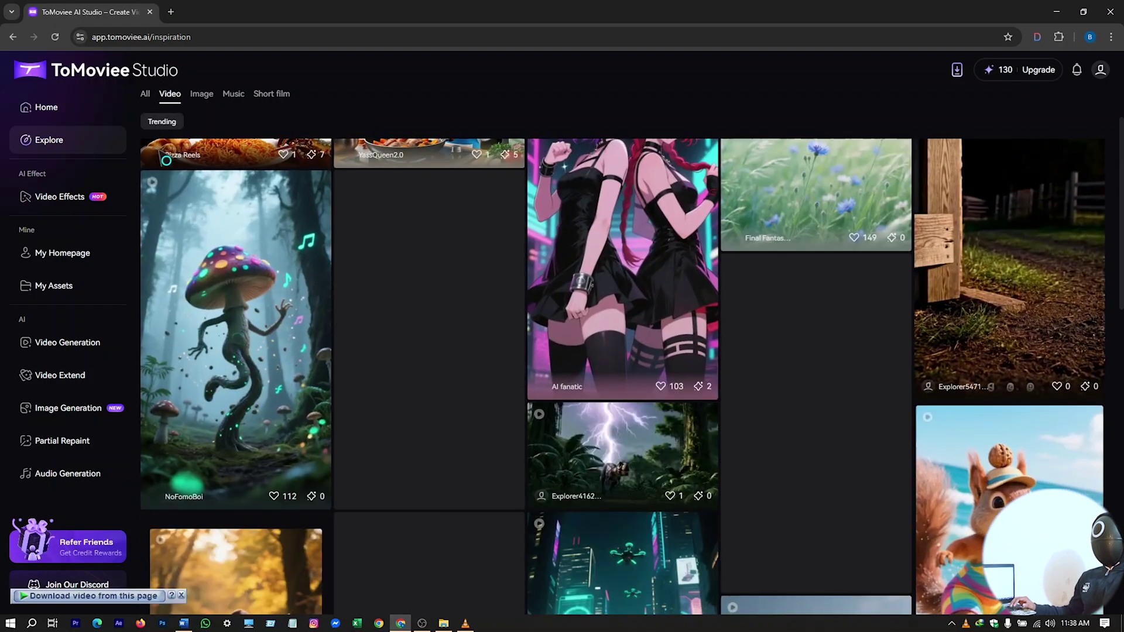
scroll(431, 391, "down", 5)
scroll(515, 408, "down", 7)
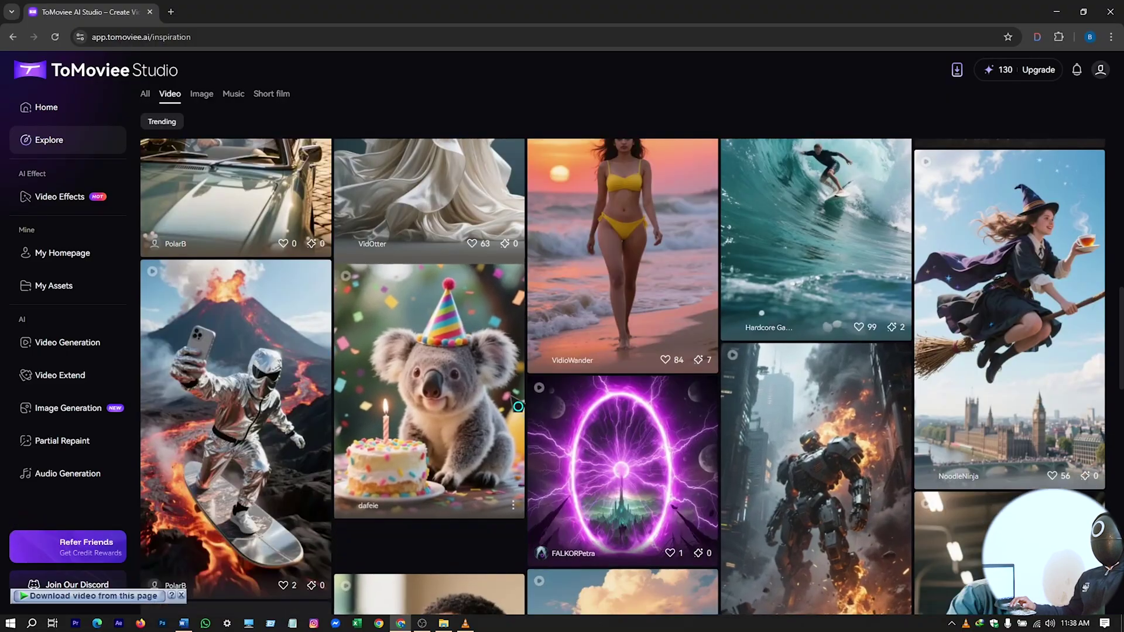
scroll(508, 413, "up", 4)
scroll(509, 412, "up", 12)
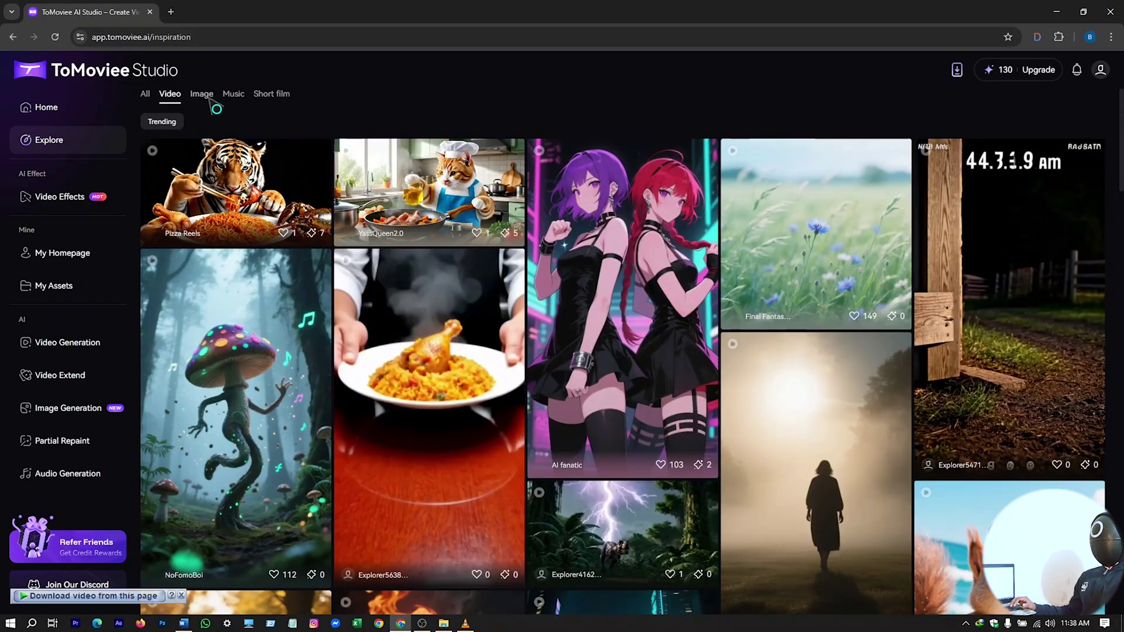
Browse the Image, Music and Short film collections, then return to All.
left_click(210, 100)
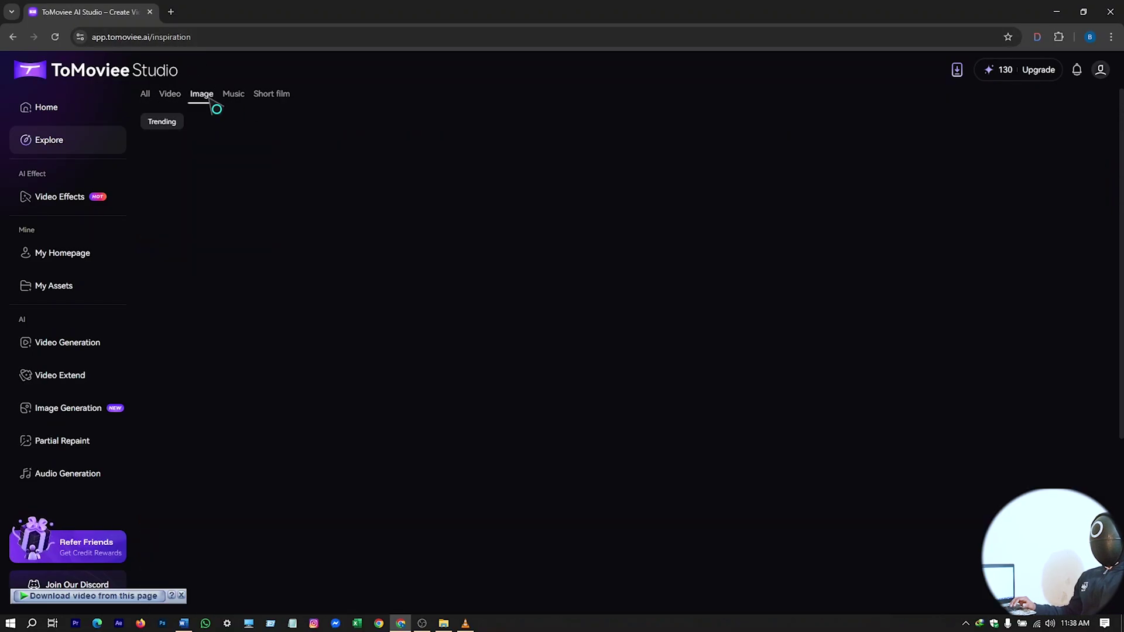
scroll(426, 309, "down", 4)
scroll(426, 308, "up", 4)
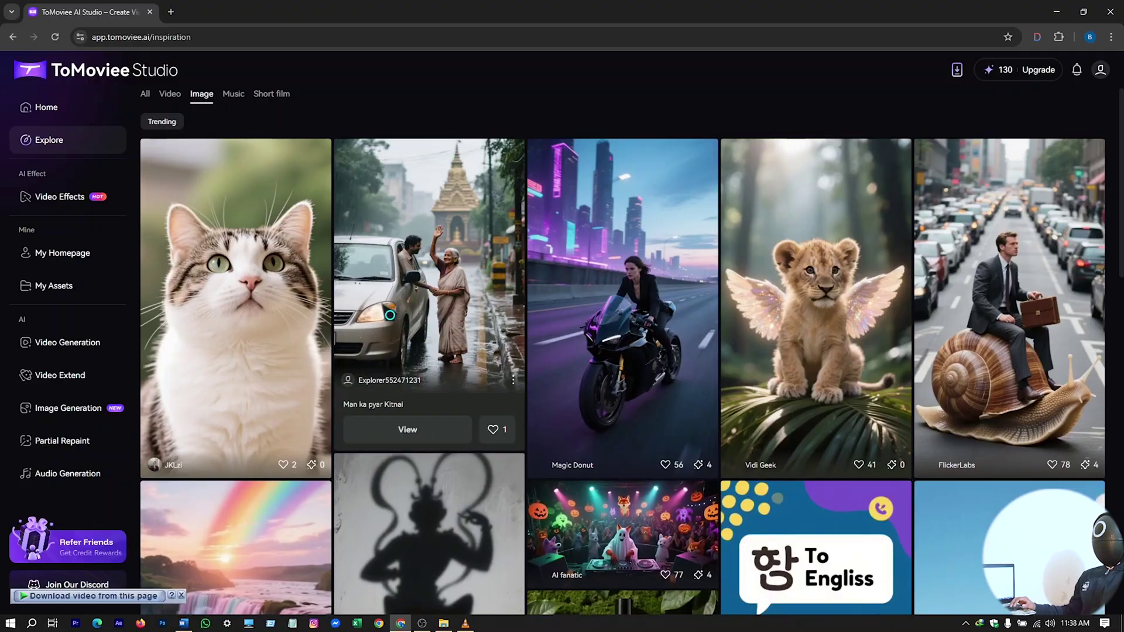
scroll(356, 303, "down", 7)
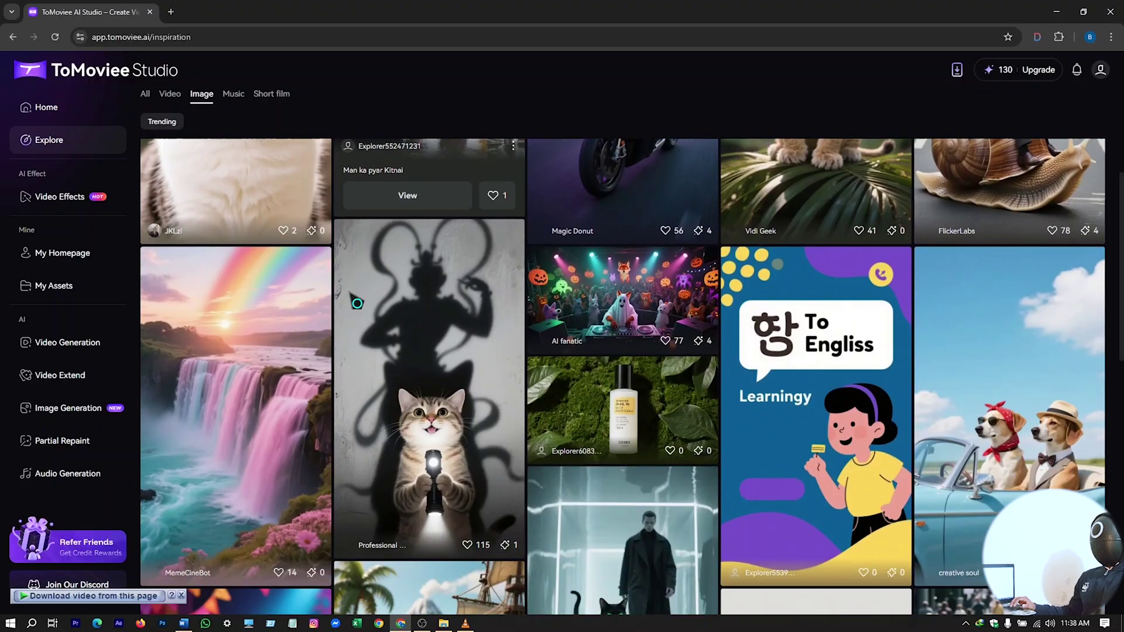
scroll(357, 303, "up", 7)
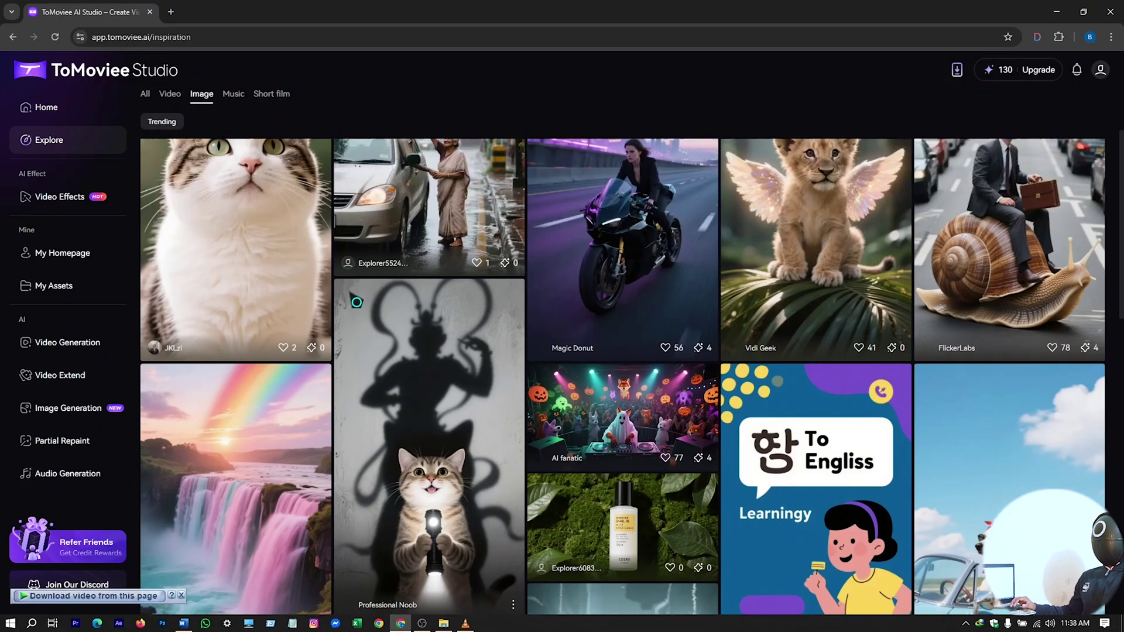
left_click(238, 97)
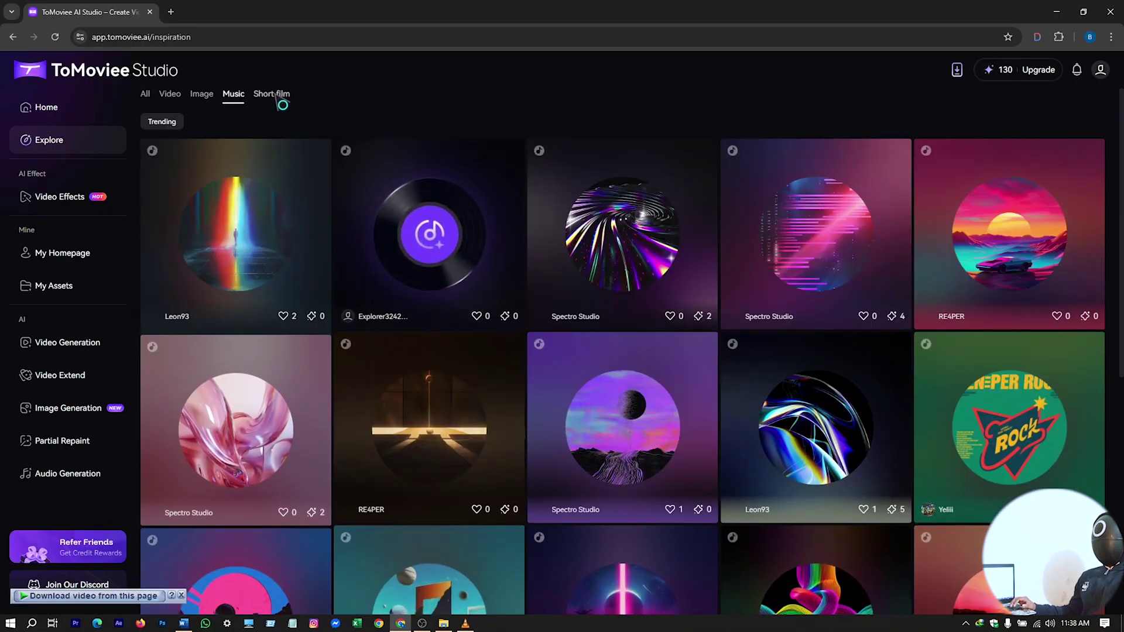
left_click(275, 95)
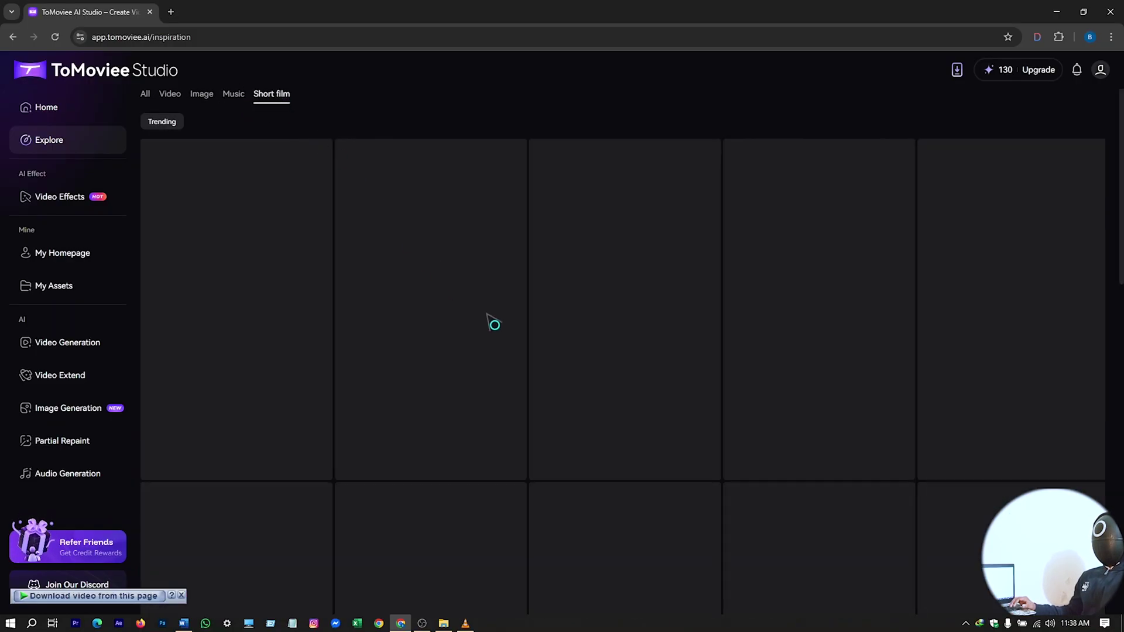
left_click(146, 95)
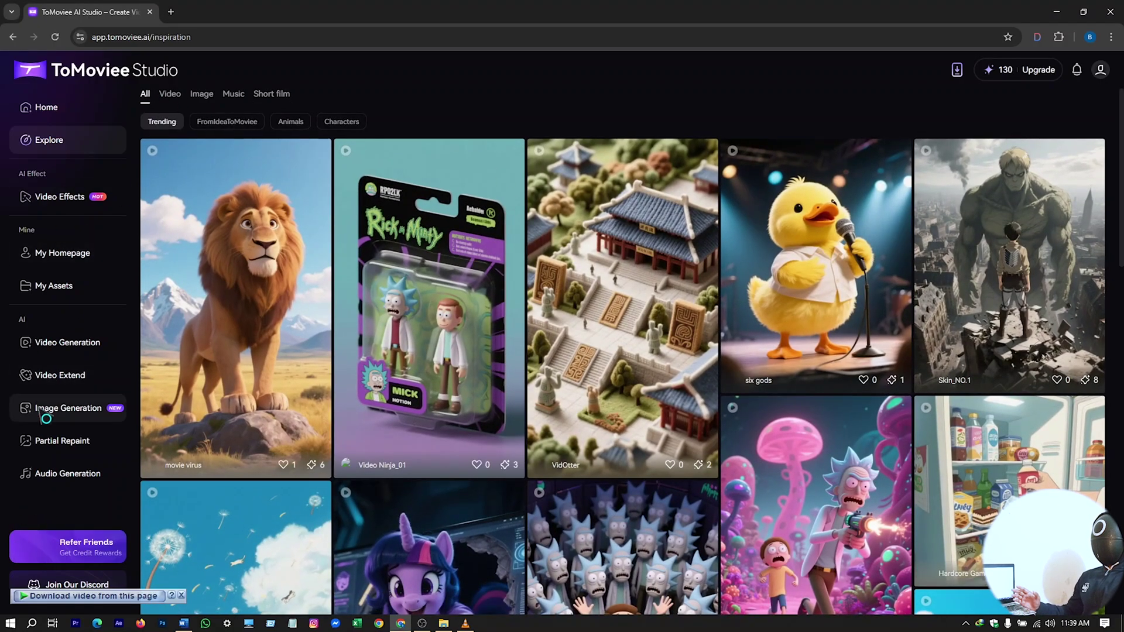
Open the Image Generation text-to-image page and bring up the 1.docx prompt document.
left_click(59, 256)
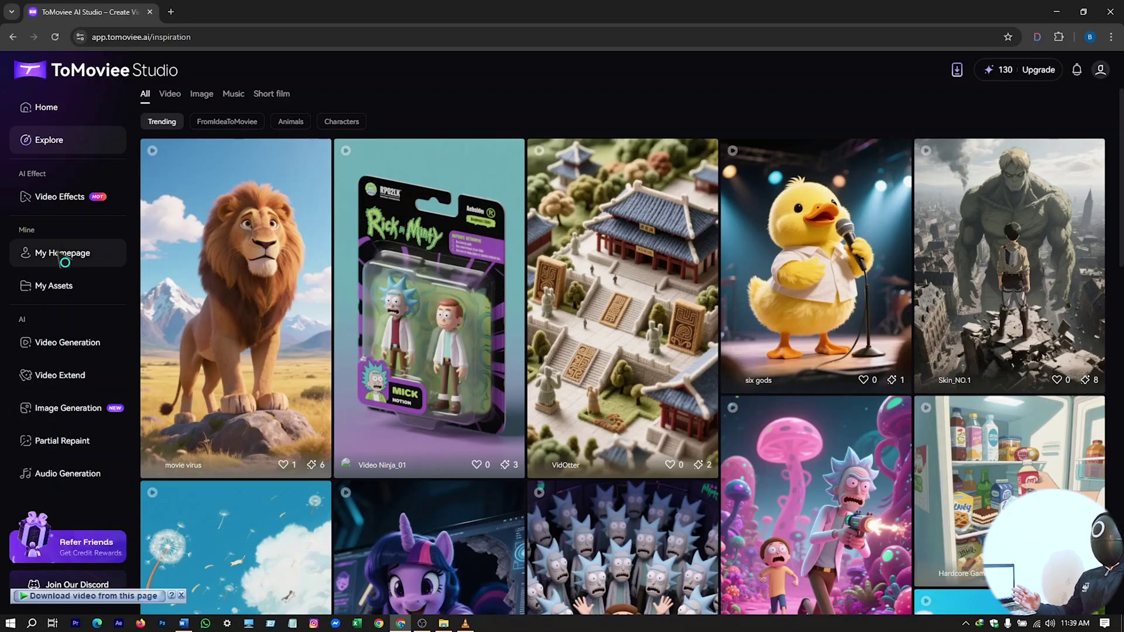
left_click(57, 417)
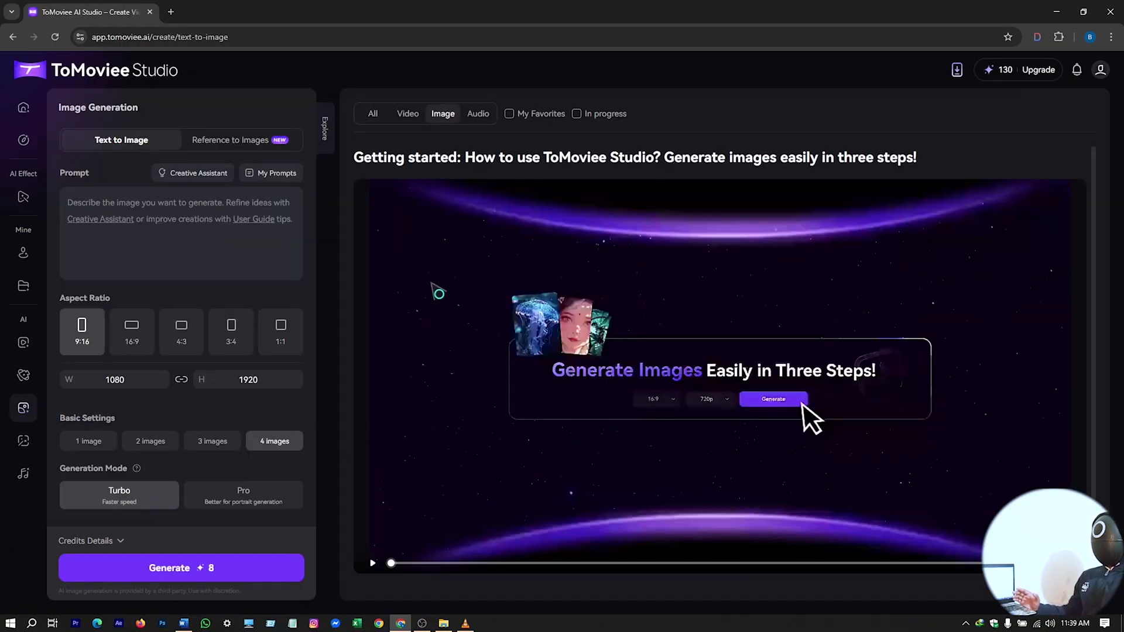
left_click(151, 216)
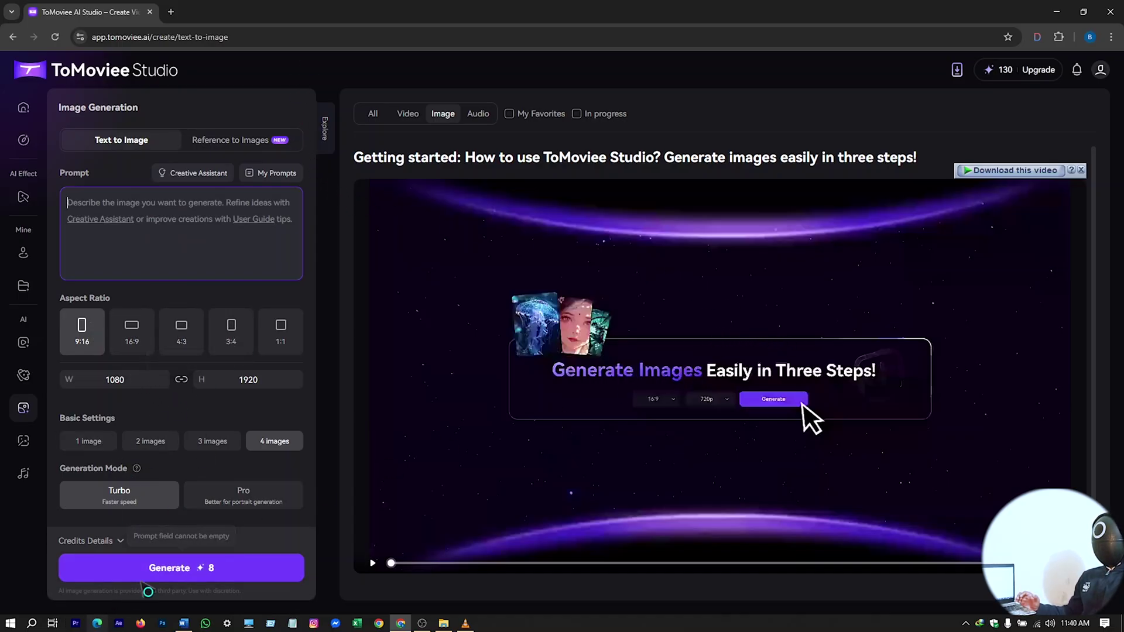
left_click(183, 623)
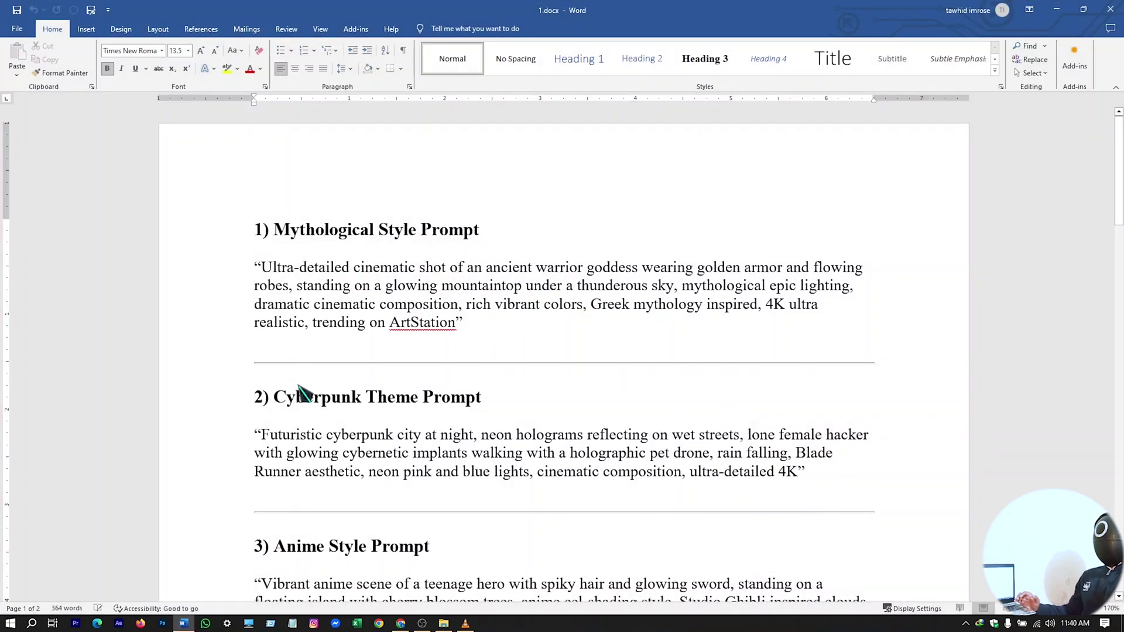
Look through the prompt list, briefly selecting the Mythological prompt paragraph.
scroll(411, 293, "down", 5)
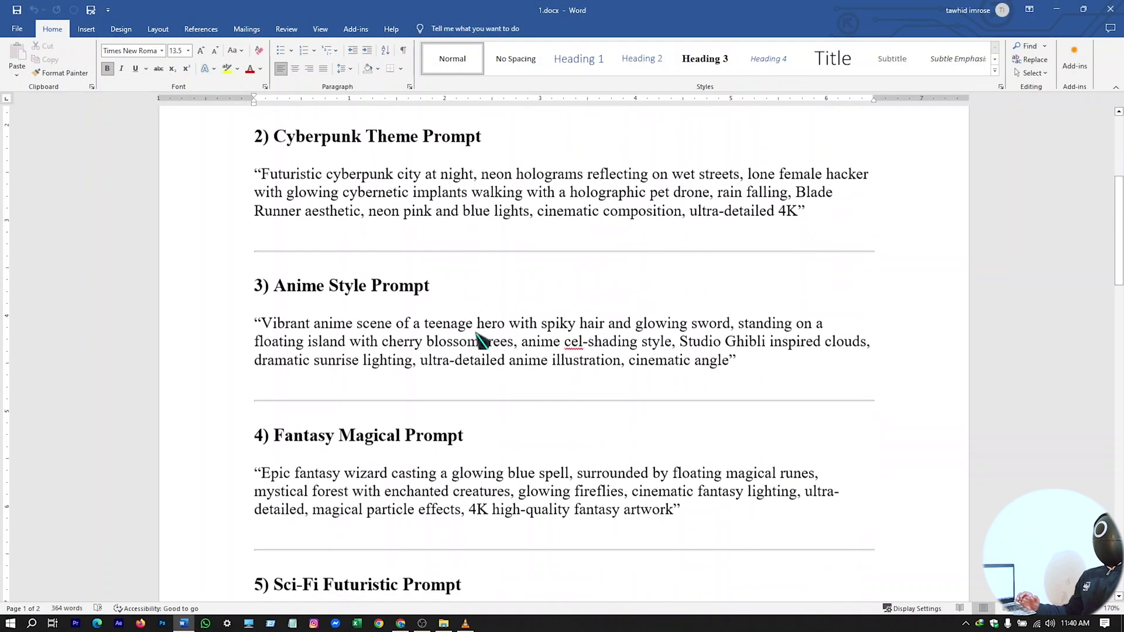
scroll(483, 339, "up", 6)
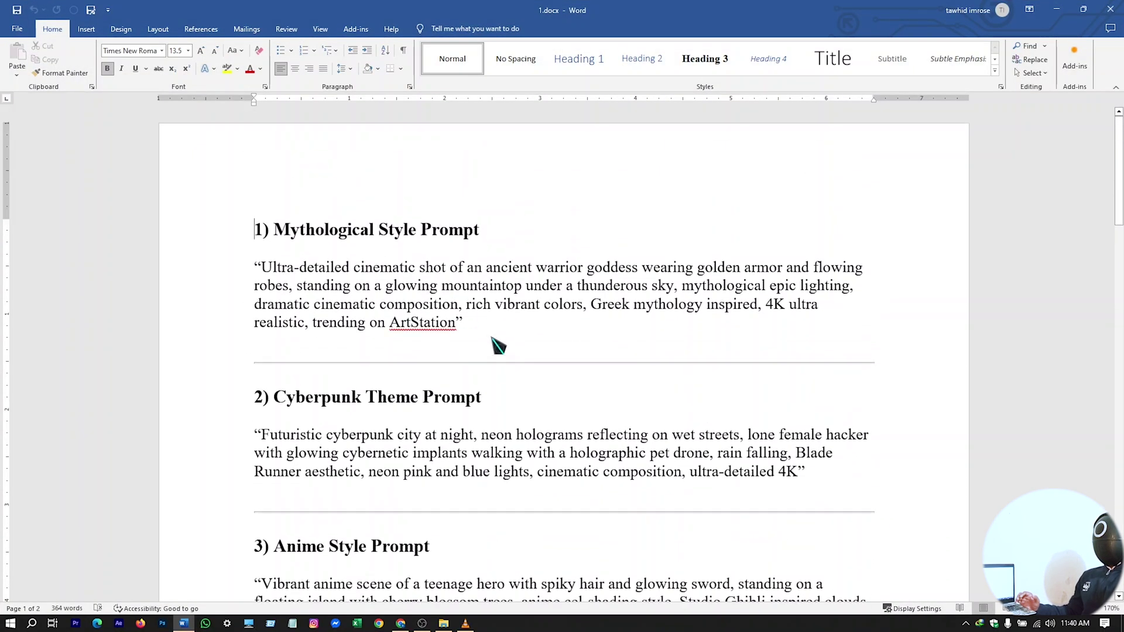
left_click_drag(471, 327, 275, 283)
left_click(481, 336)
Select the Anime Style Prompt paragraph and return to the browser's image prompt field.
scroll(474, 334, "down", 8)
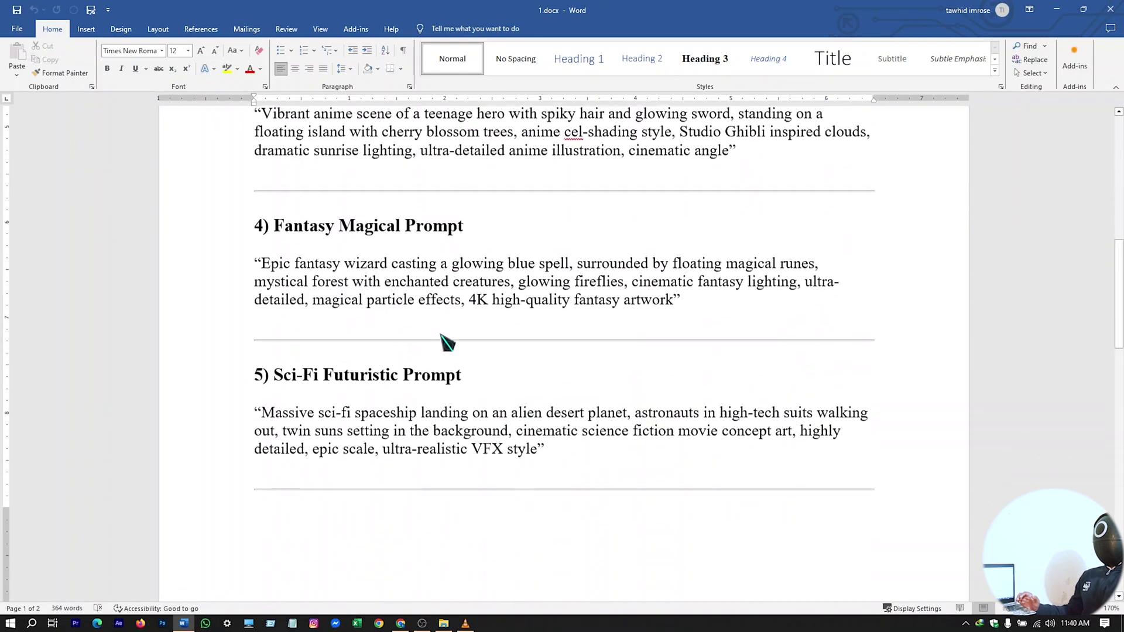
scroll(445, 351, "down", 9)
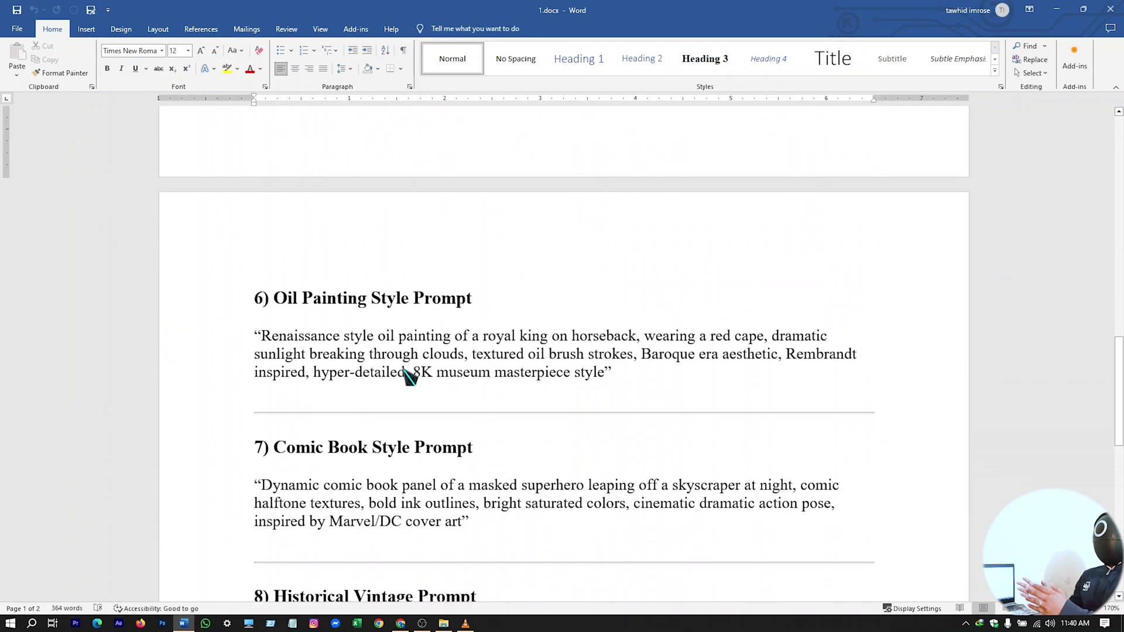
scroll(410, 376, "down", 3)
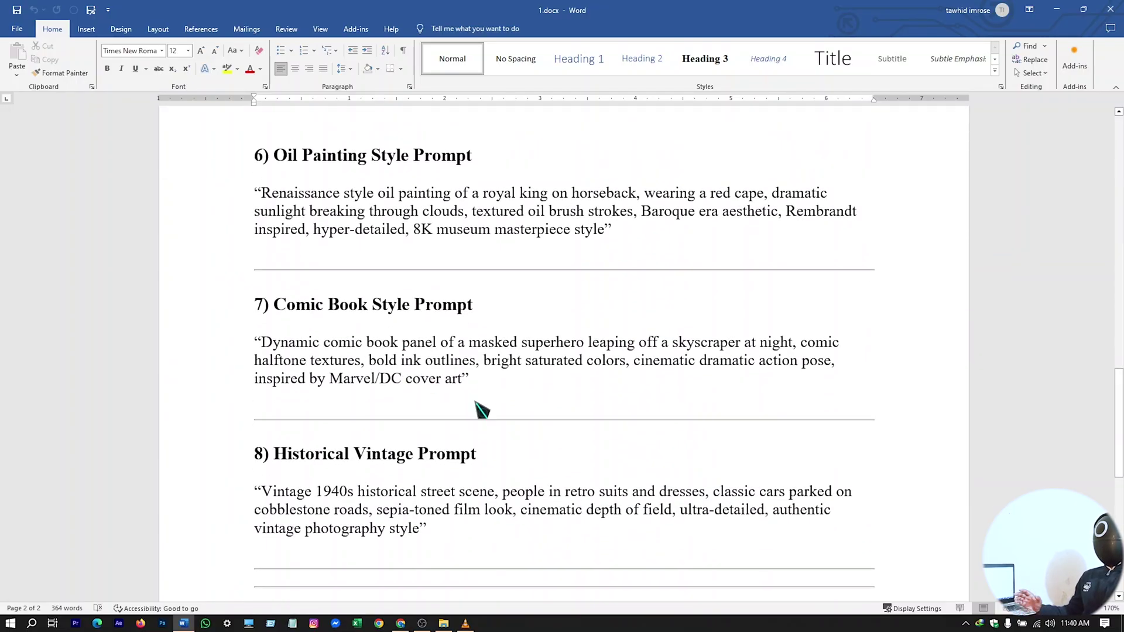
scroll(472, 401, "down", 2)
scroll(451, 421, "up", 20)
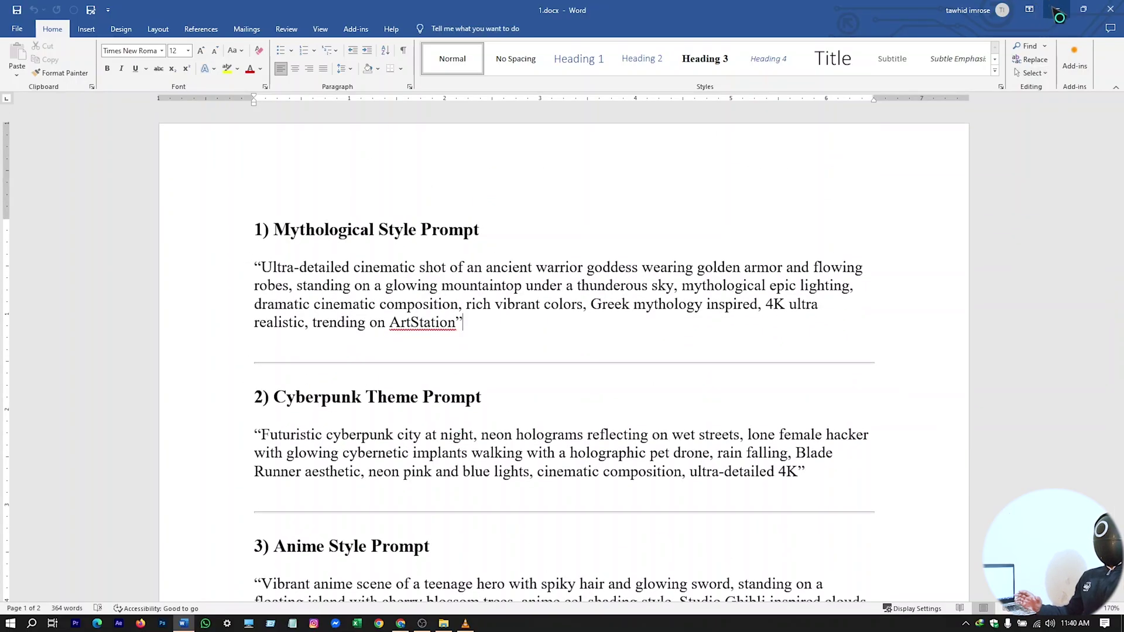
left_click(494, 320)
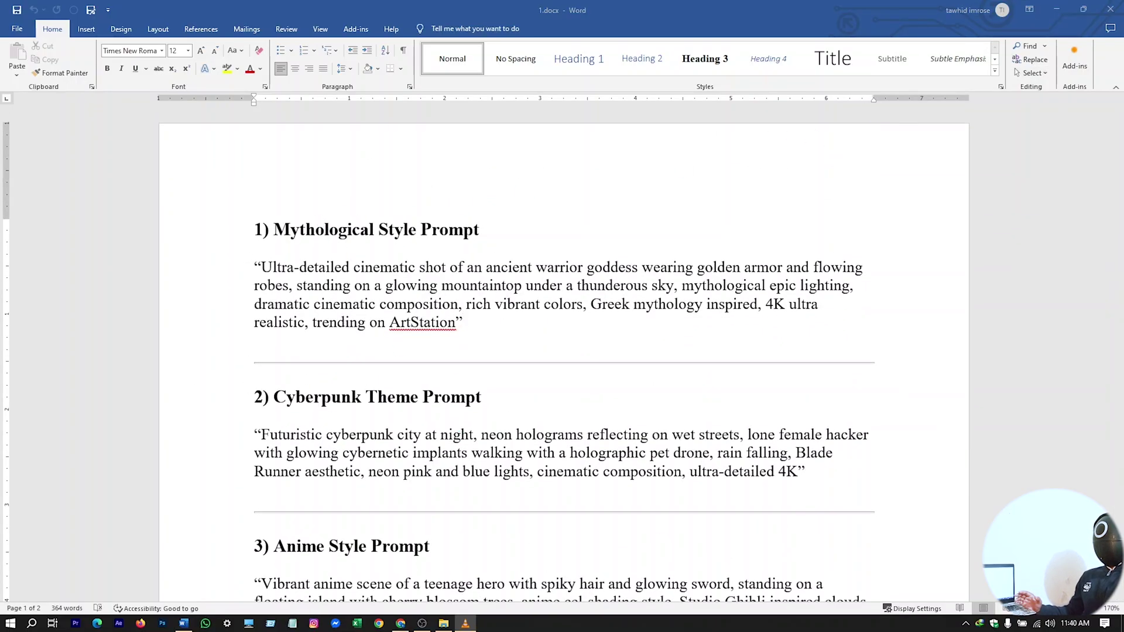
scroll(275, 353, "down", 5)
left_click_drag(261, 348, 755, 387)
key("ctrl+c")
key("alt+Tab")
left_click(215, 221)
Paste the Anime Style prompt into the image prompt and open the Creative Assistant.
key("ctrl+v")
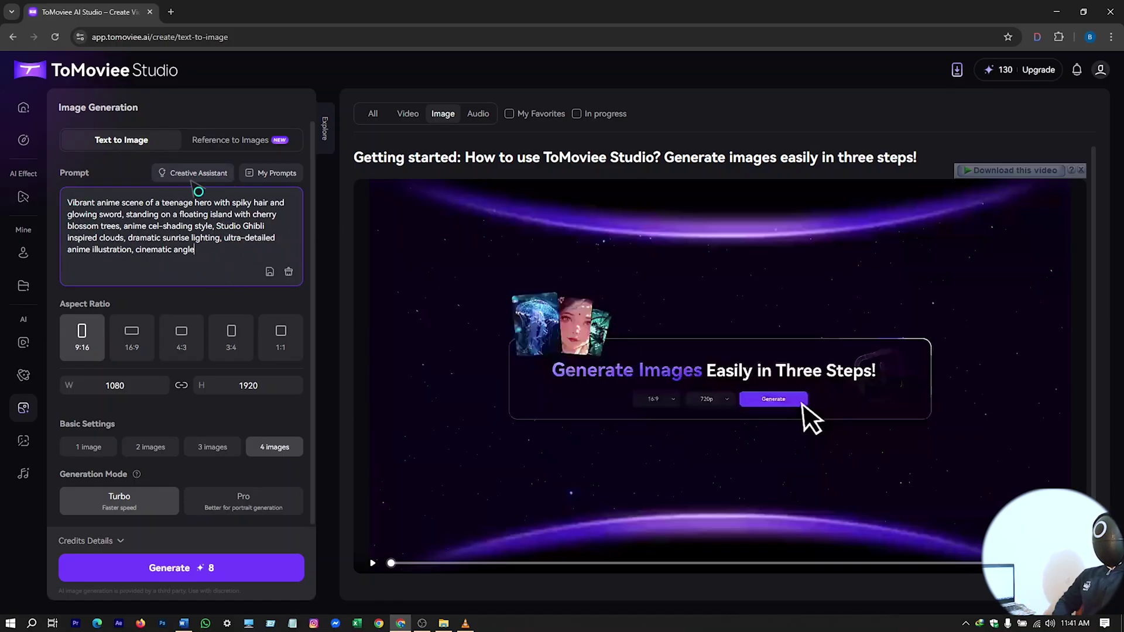
left_click(208, 174)
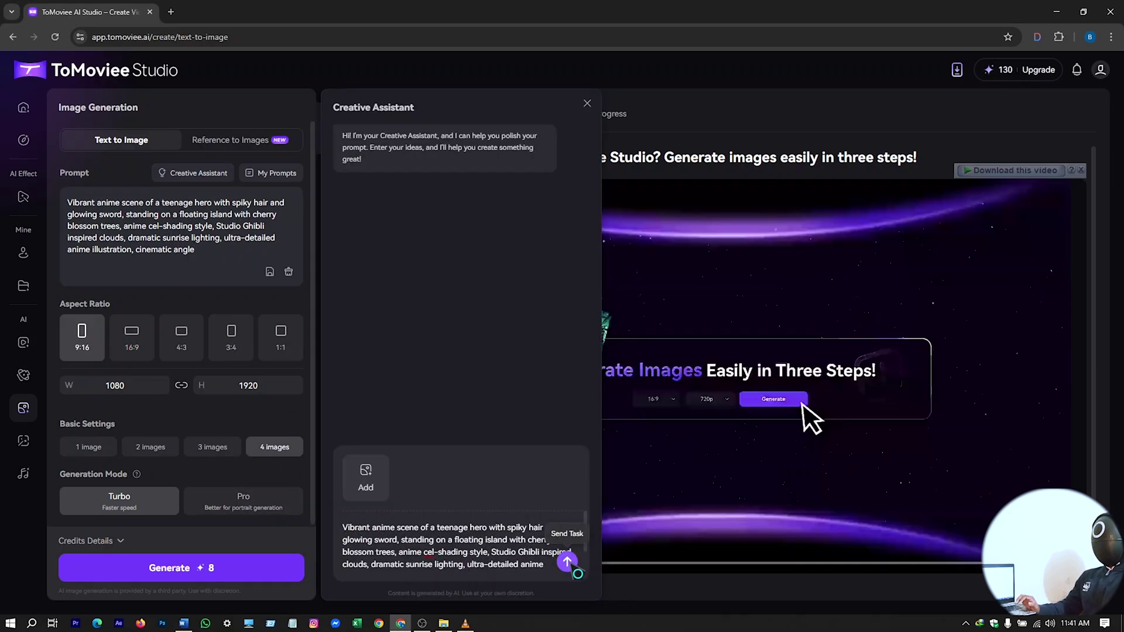
Send the anime prompt to the Creative Assistant and adopt its refined version.
left_click(567, 561)
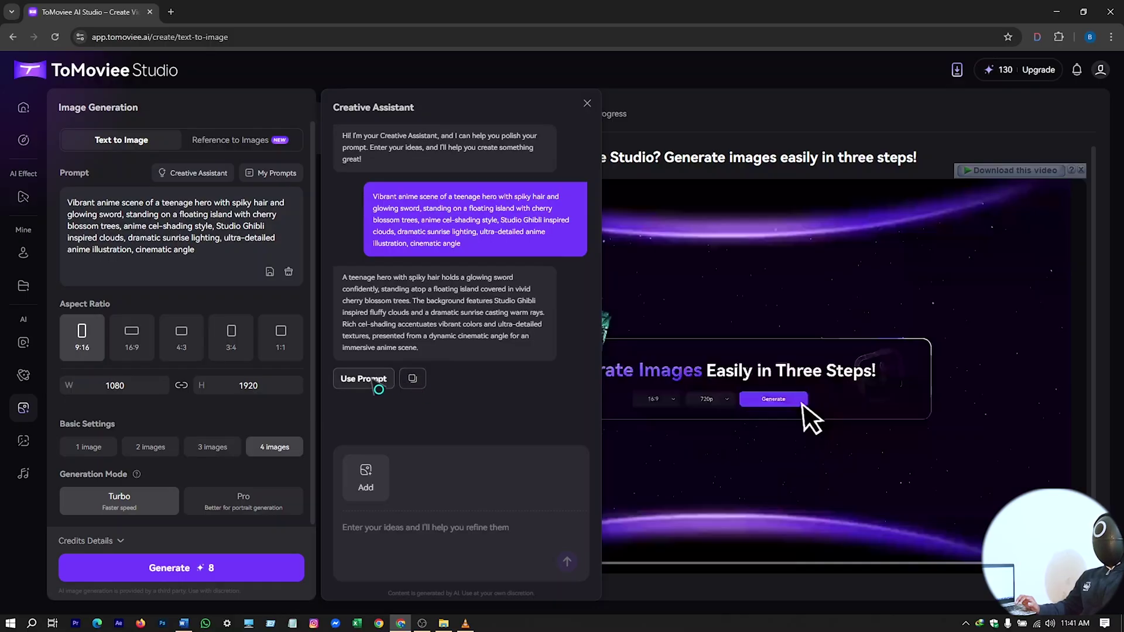
left_click(364, 379)
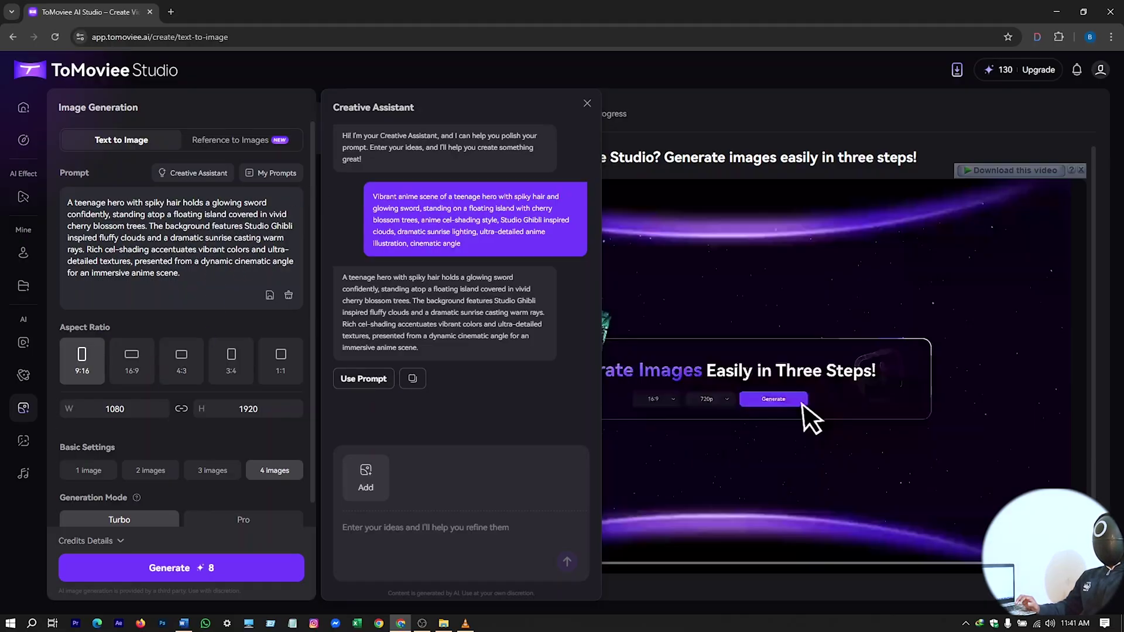
Set the aspect ratio to 16:9 (1920×1080) and generate four images from the refined anime prompt.
scroll(158, 313, "down", 1)
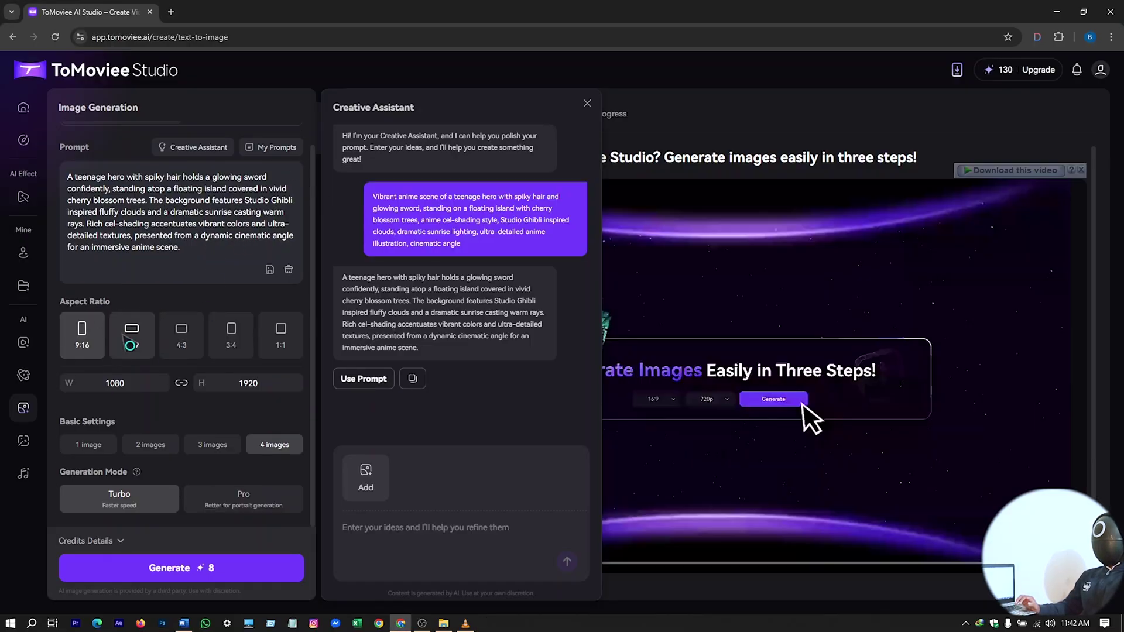
left_click(145, 345)
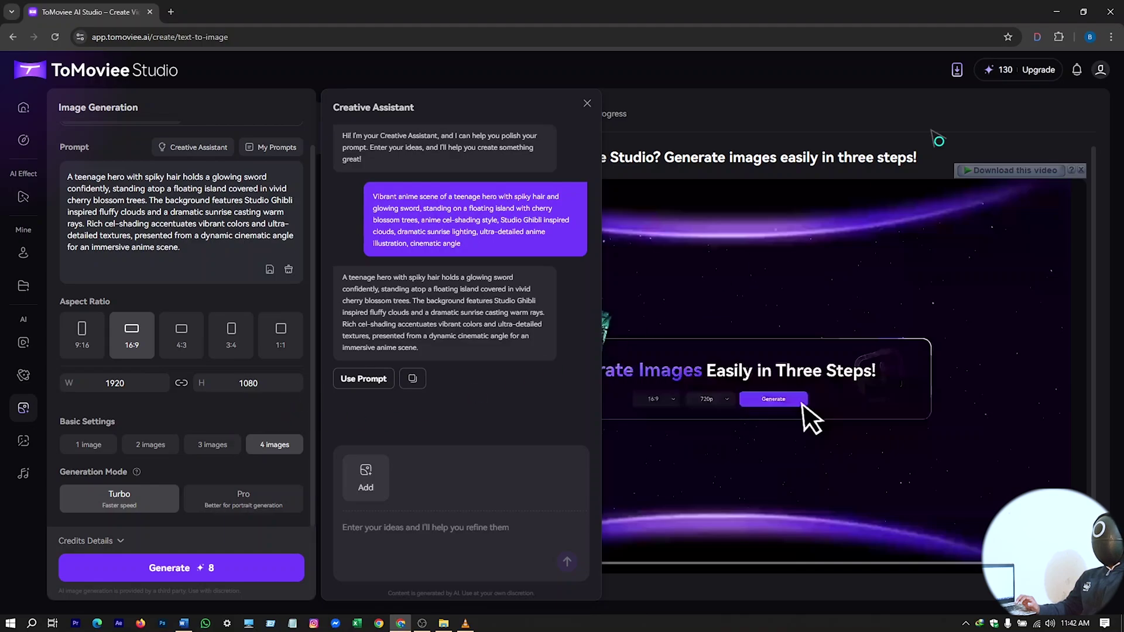
mouse_move(1007, 76)
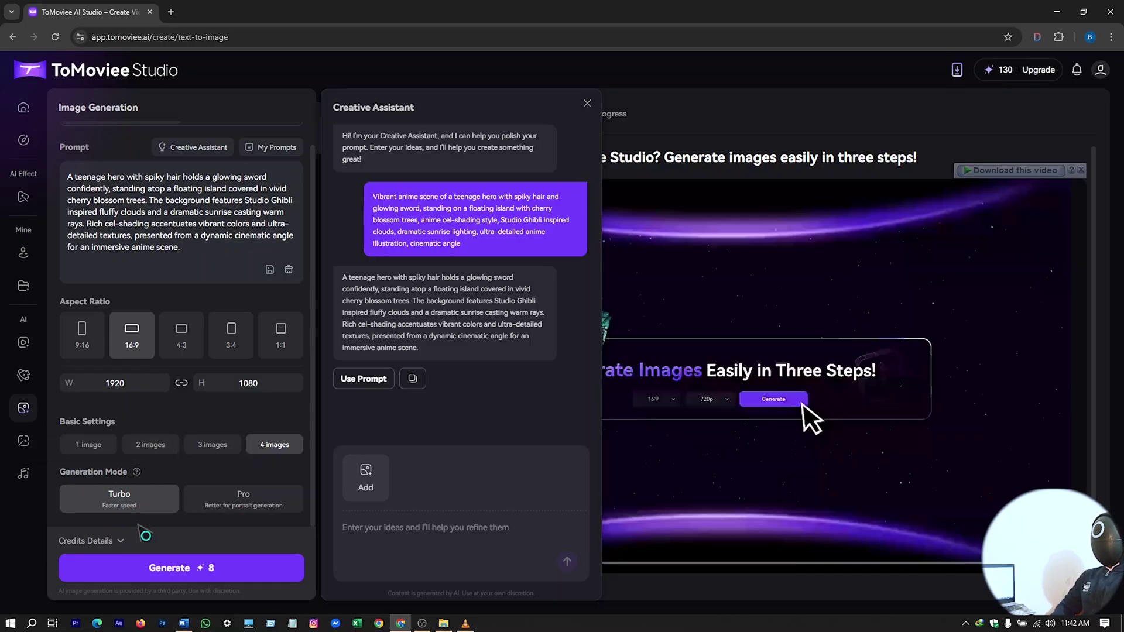
left_click(213, 573)
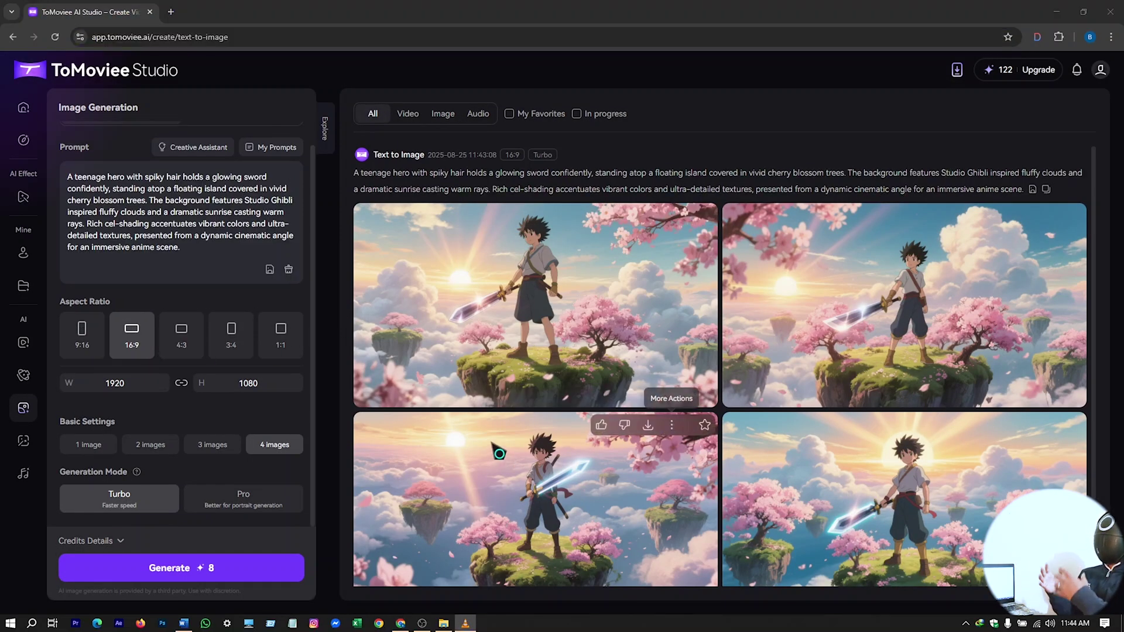
Review the four anime hero images, viewing the first full-screen, and briefly check the Word prompts.
scroll(504, 422, "down", 1)
scroll(542, 402, "up", 1)
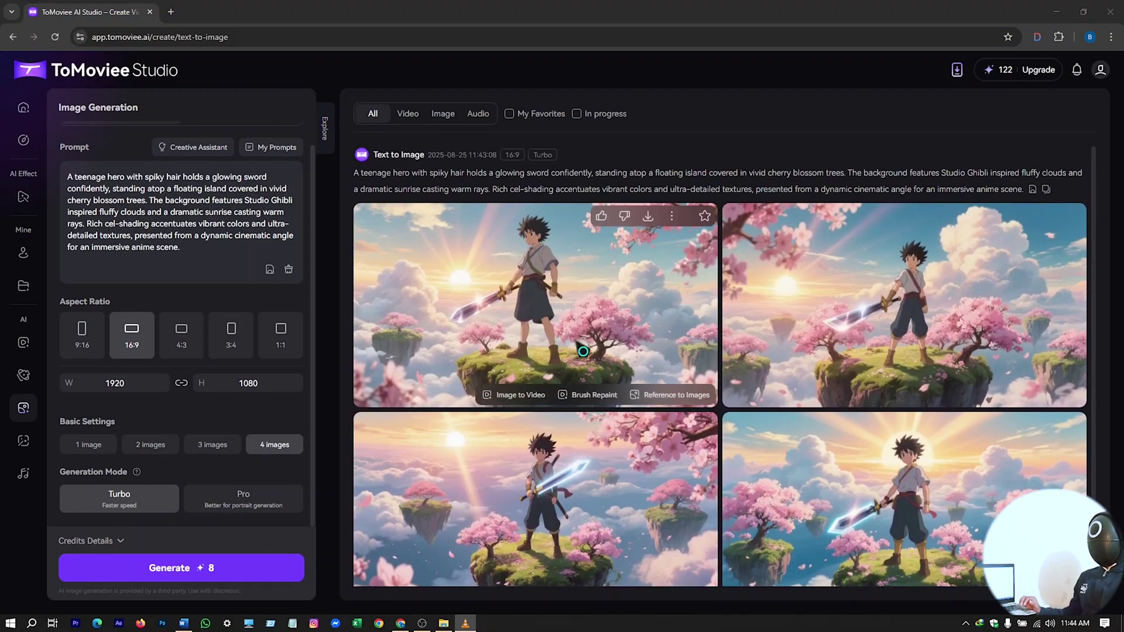
scroll(603, 379, "down", 2)
scroll(565, 376, "up", 1)
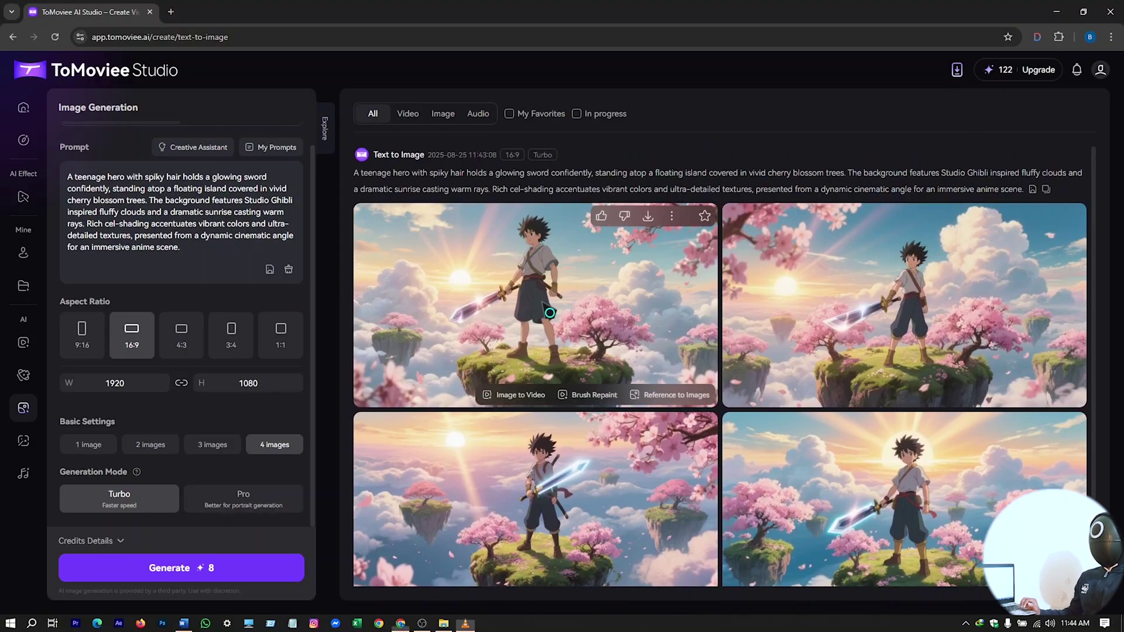
left_click(545, 309)
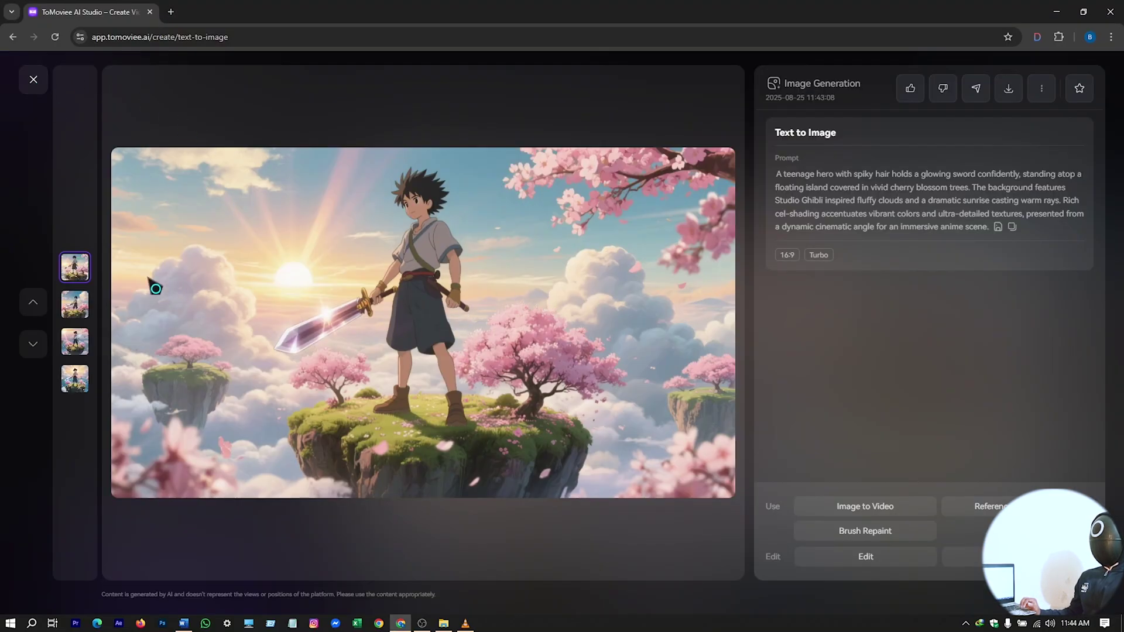
key("Escape")
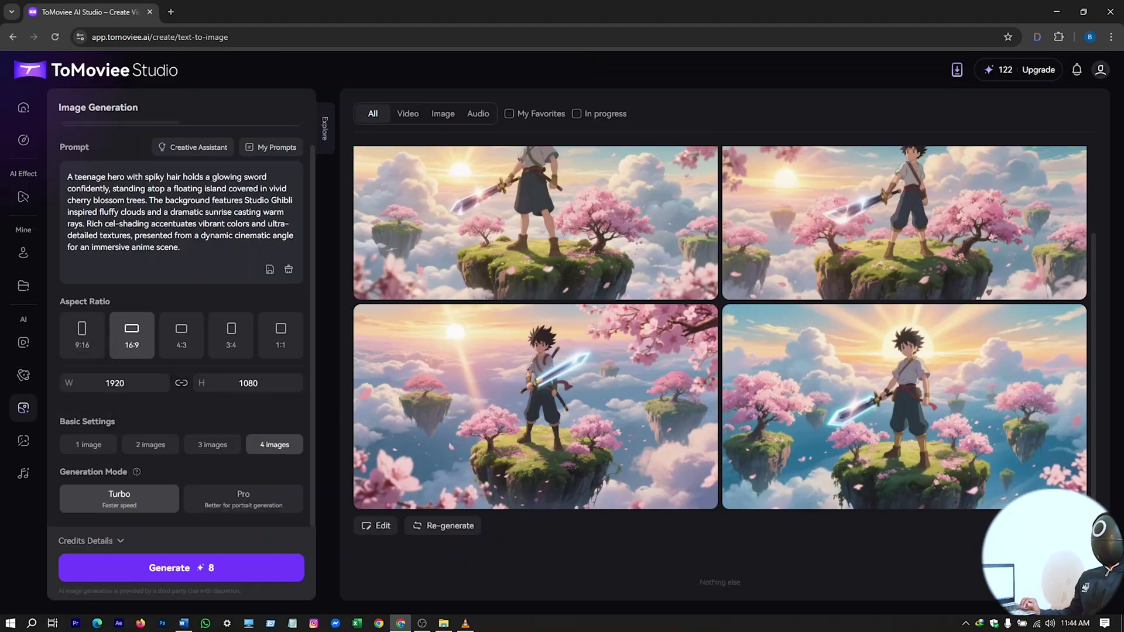
left_click(465, 623)
left_click(466, 623)
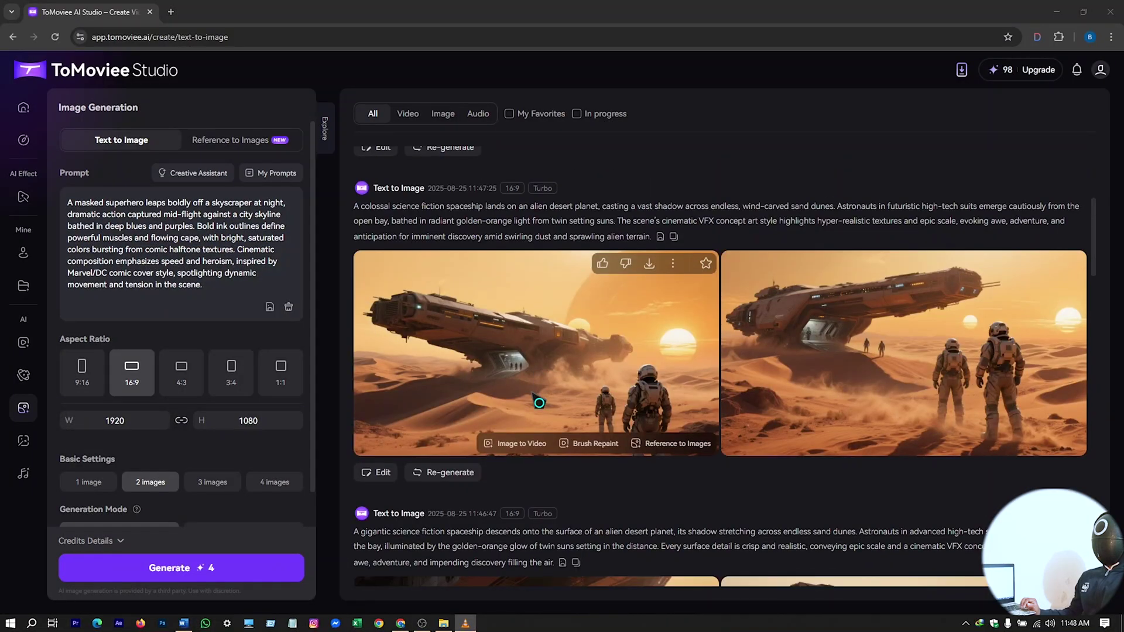
Inspect the third and first anime hero images full-screen.
scroll(522, 460, "up", 5)
mouse_move(664, 359)
scroll(564, 340, "down", 10)
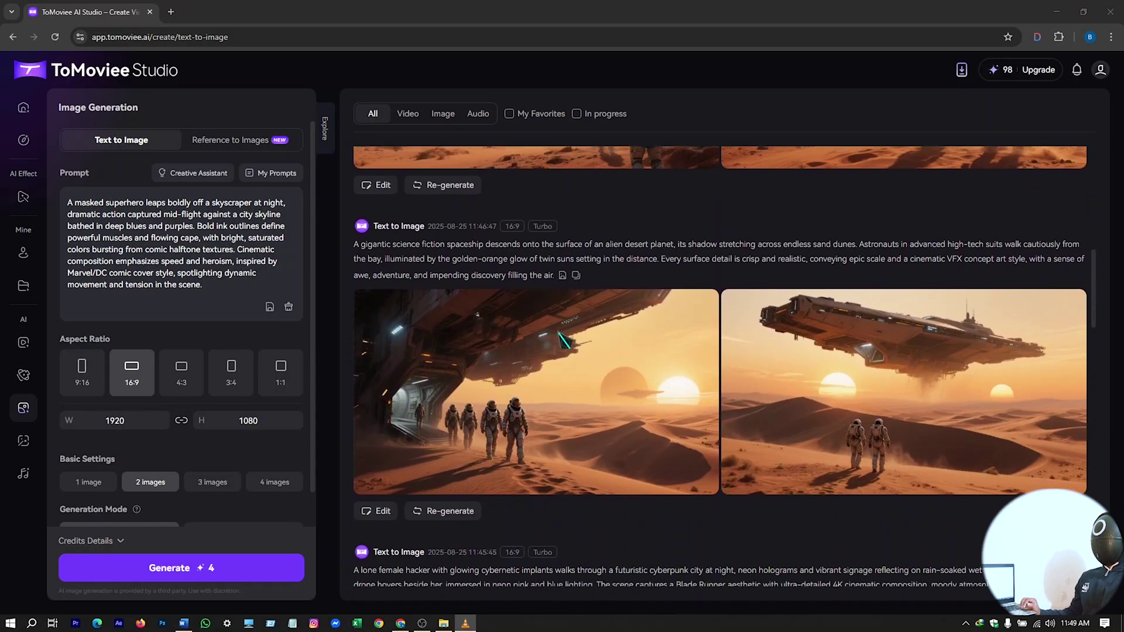
scroll(564, 338, "down", 10)
left_click(676, 404)
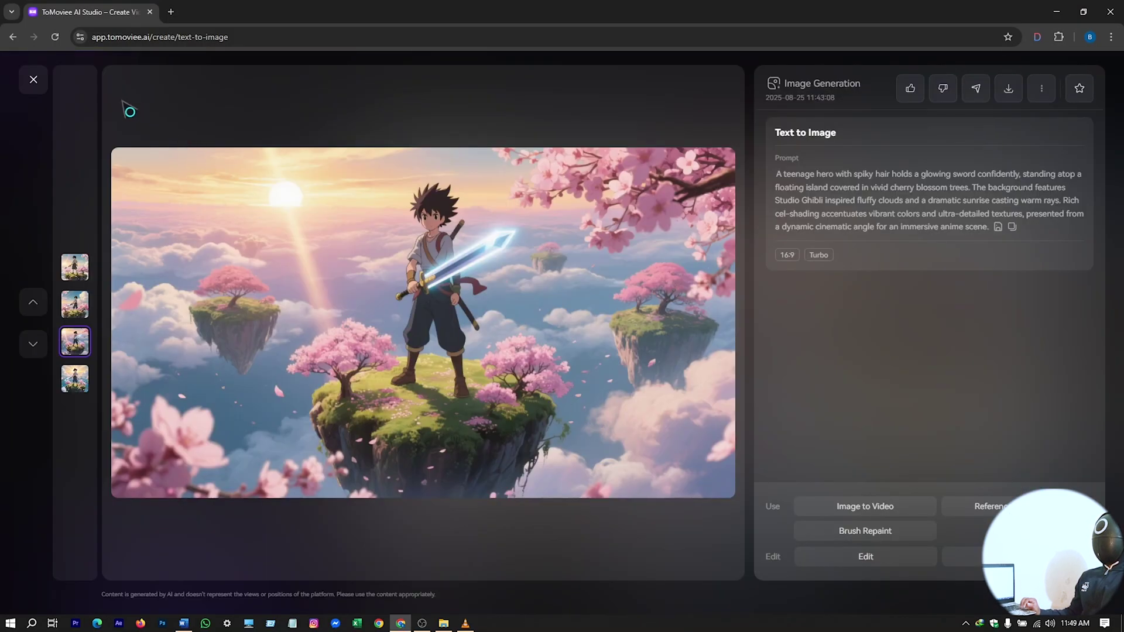
left_click(34, 82)
left_click(664, 288)
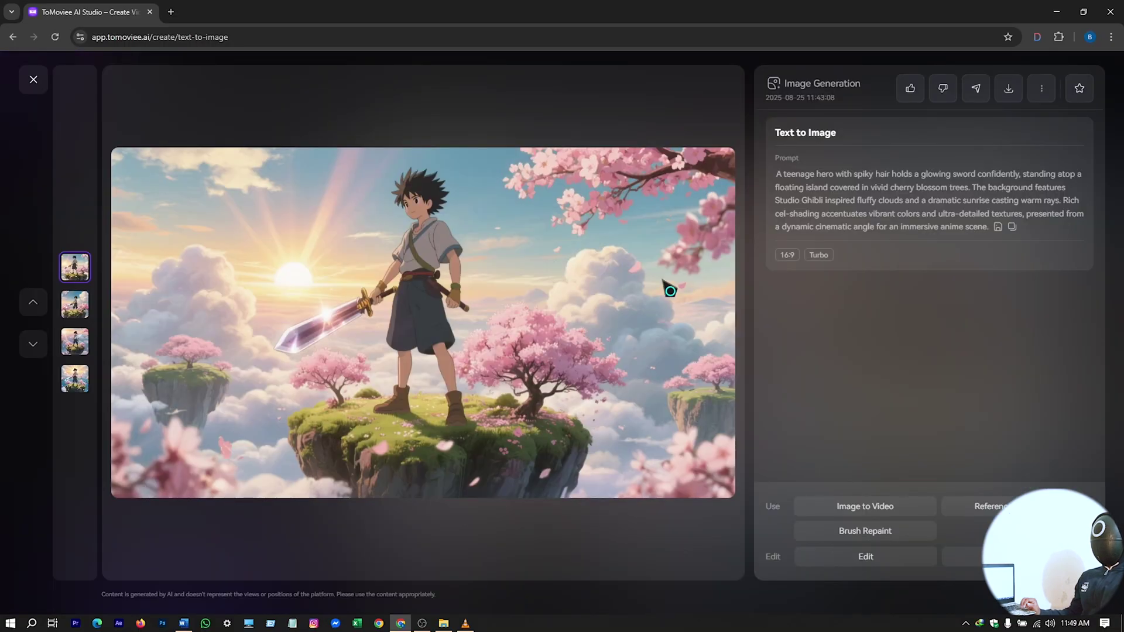
left_click(35, 79)
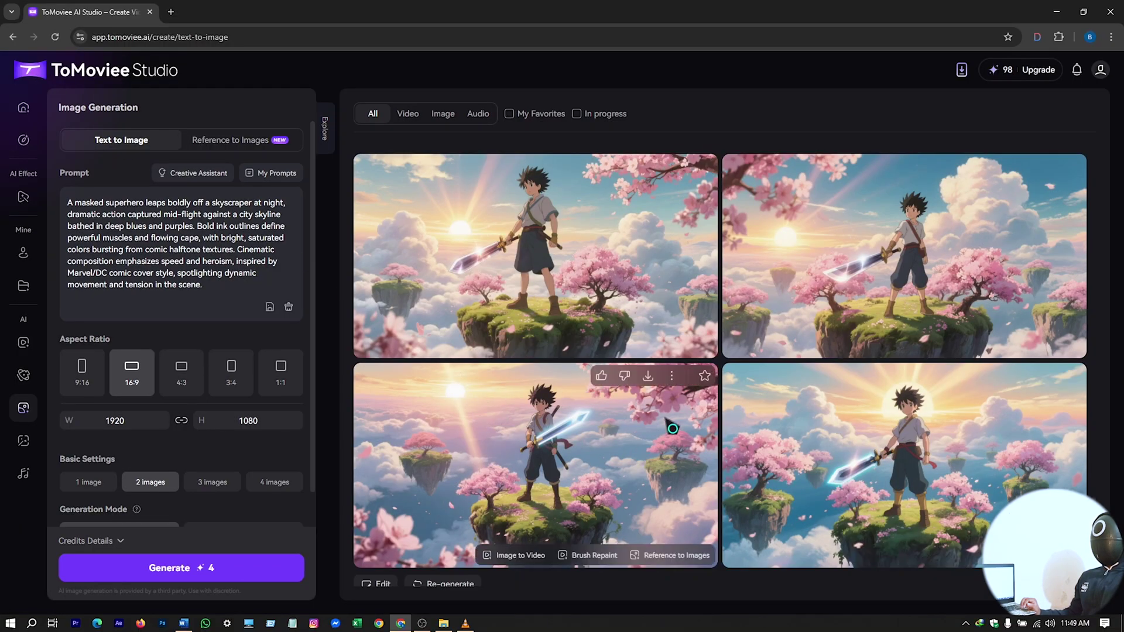
View the Batman comic image, then open the second spaceship image full-size.
scroll(667, 423, "up", 10)
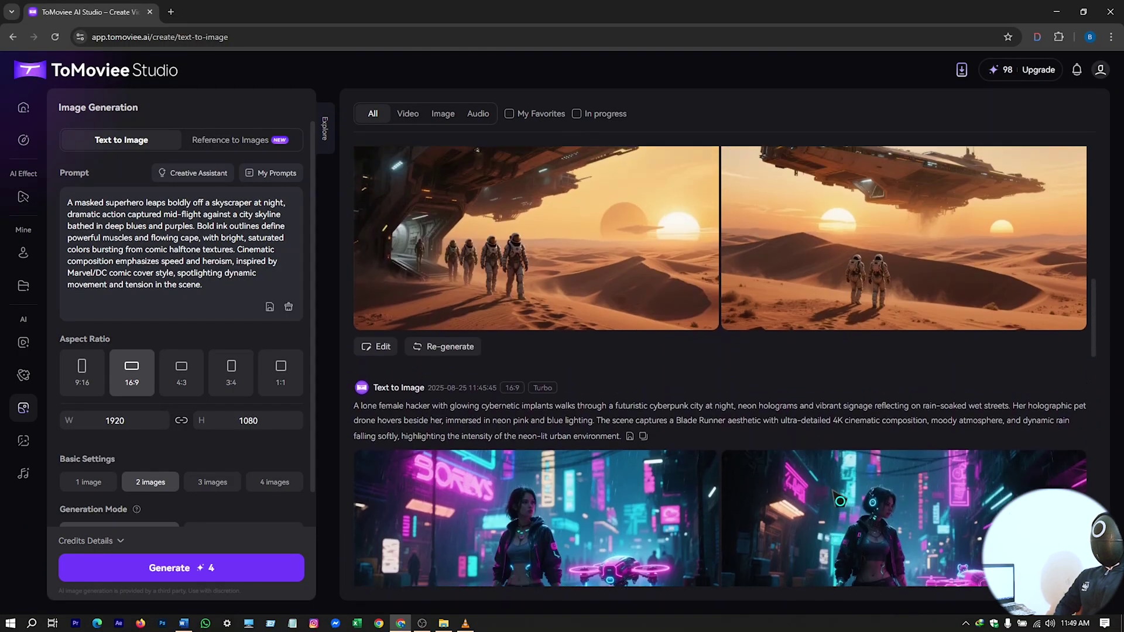
scroll(838, 500, "up", 5)
left_click(527, 246)
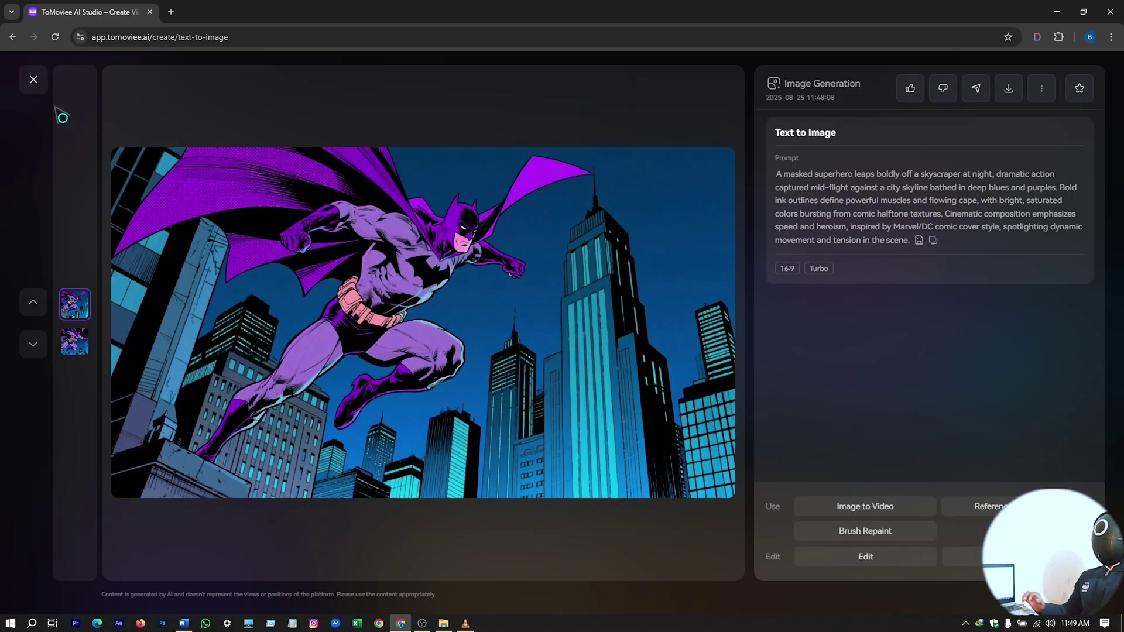
key("Escape")
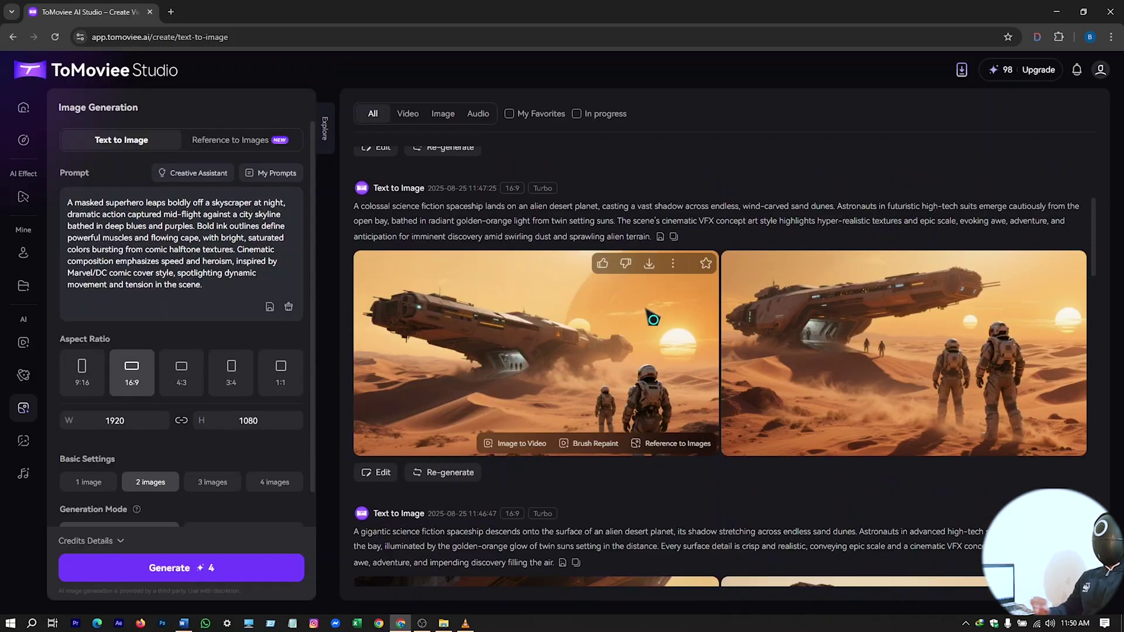
left_click(852, 314)
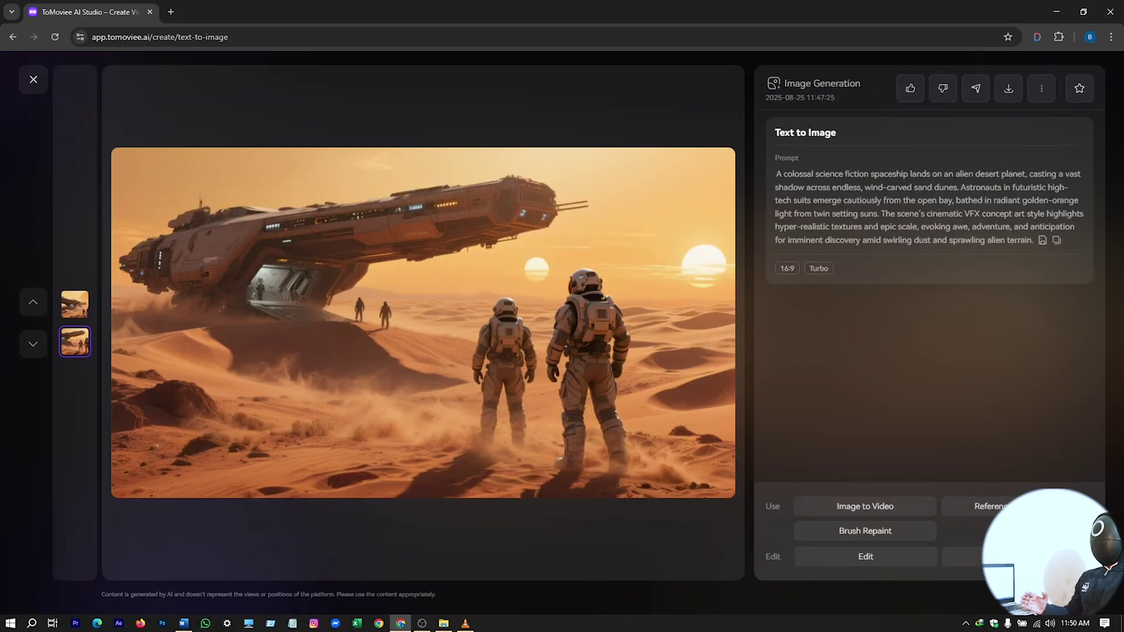
Start an Image to Video job using the spaceship image as the first frame.
left_click(876, 510)
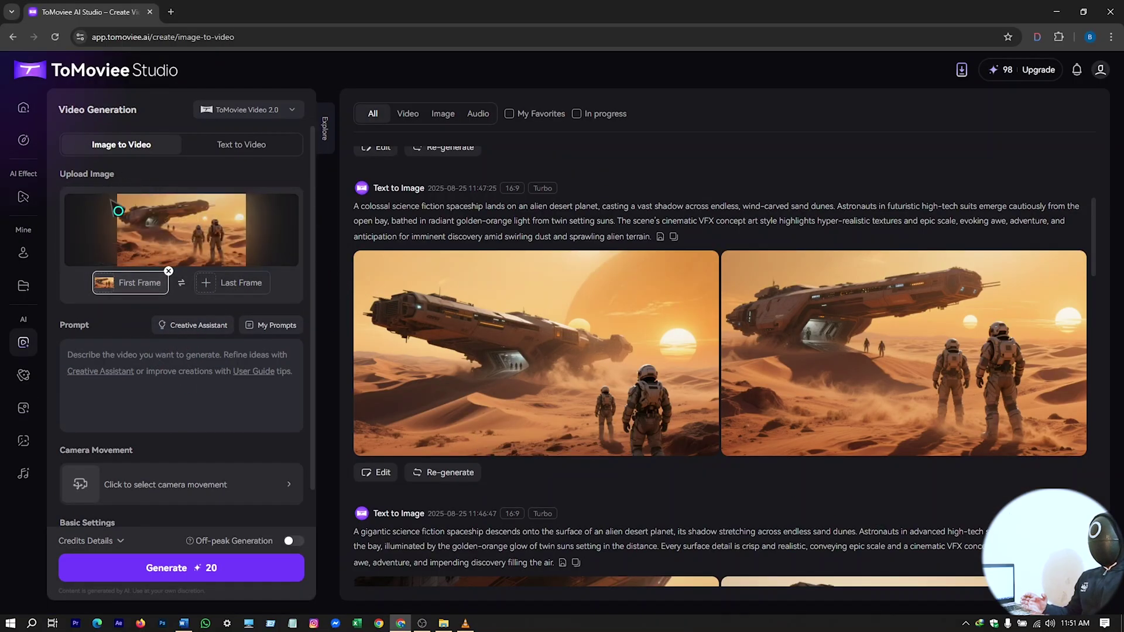
left_click(165, 367)
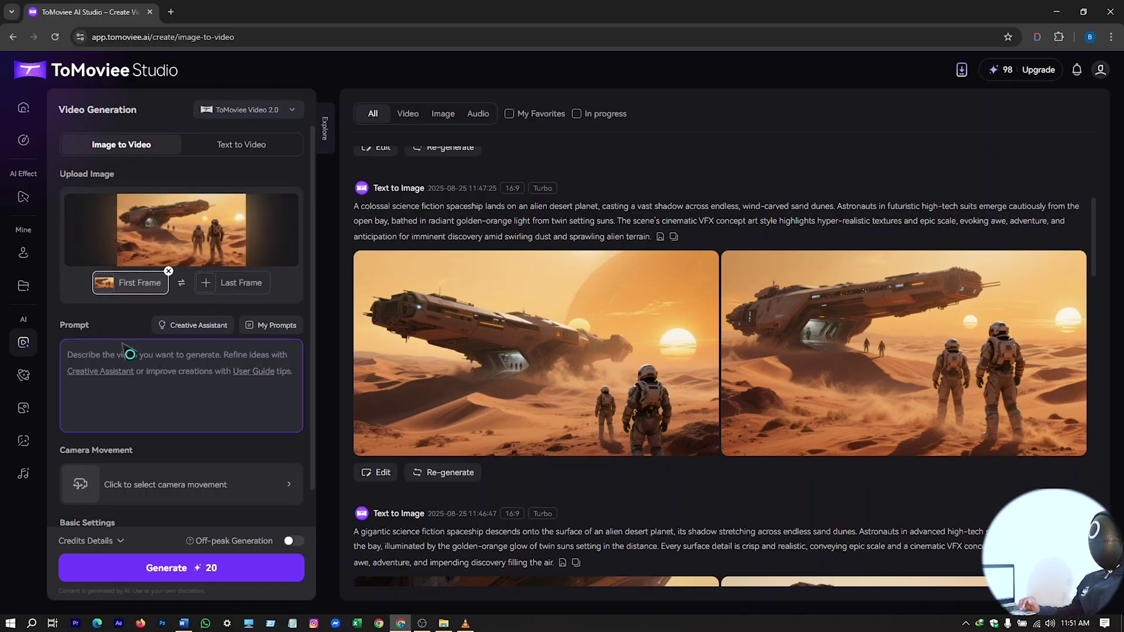
left_click(280, 339)
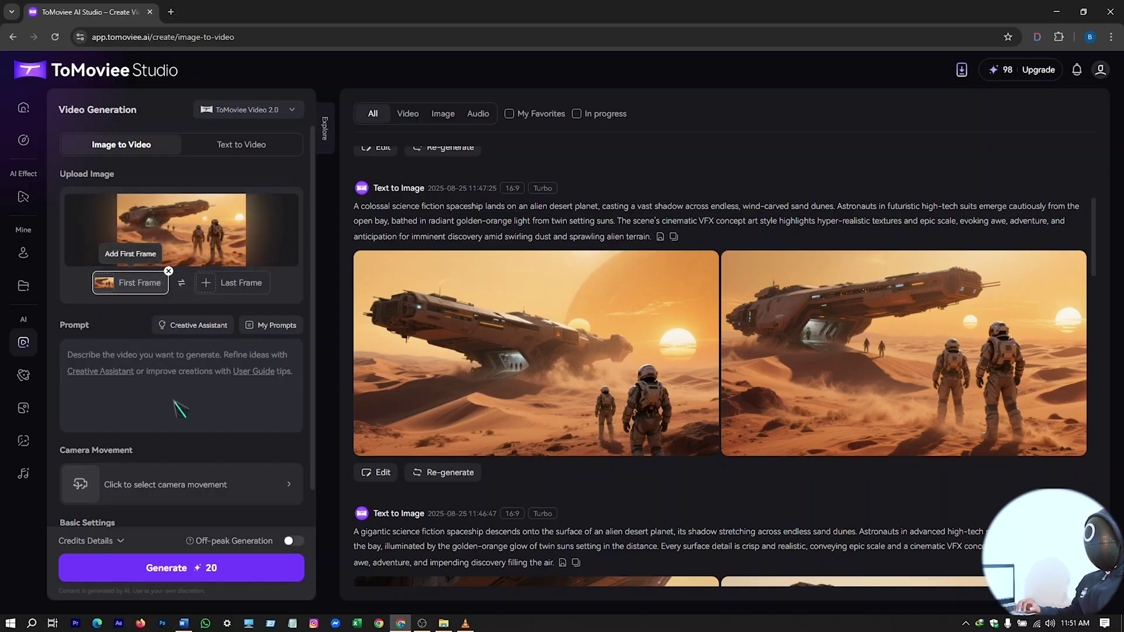
Paste the desert-landing scene description into the prompt and pass it to the Creative Assistant.
left_click(187, 415)
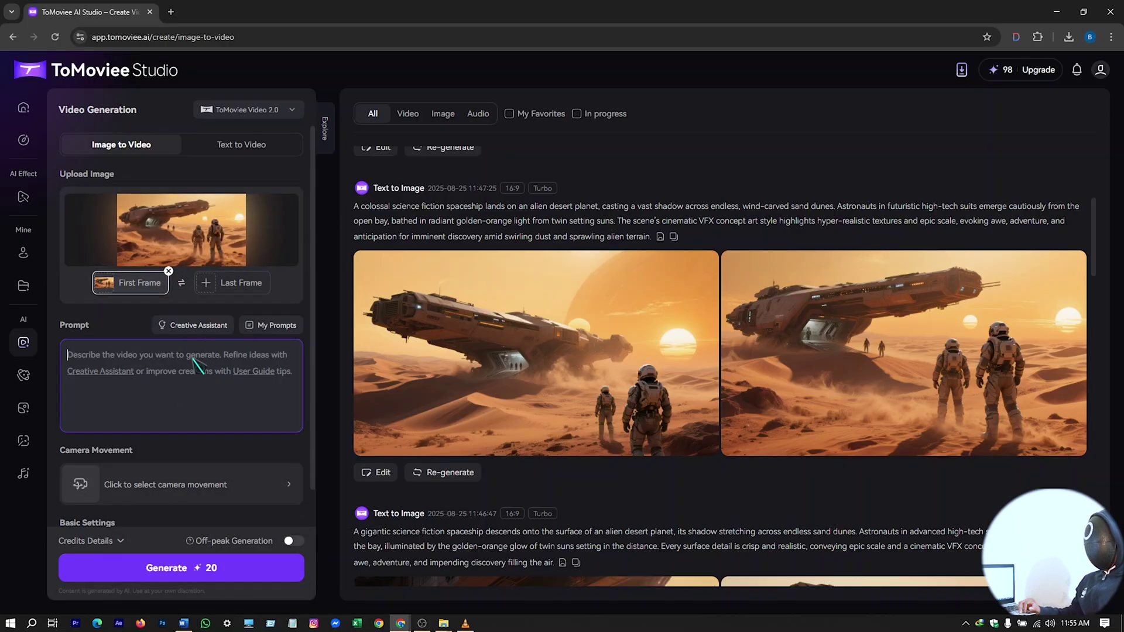
key("ctrl+v")
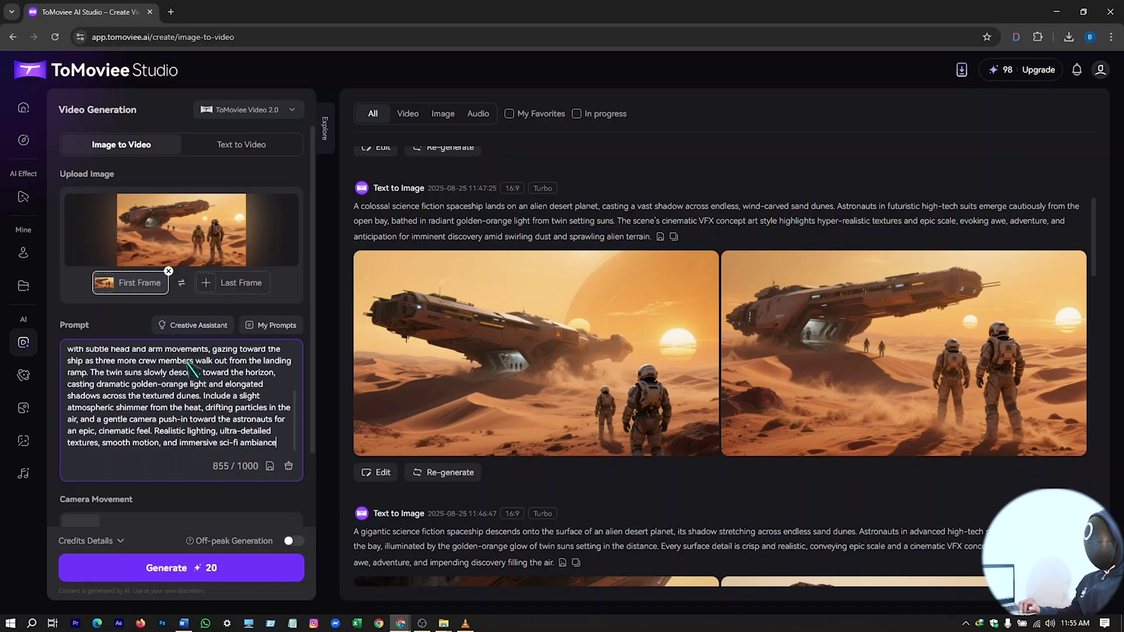
scroll(193, 413, "up", 3)
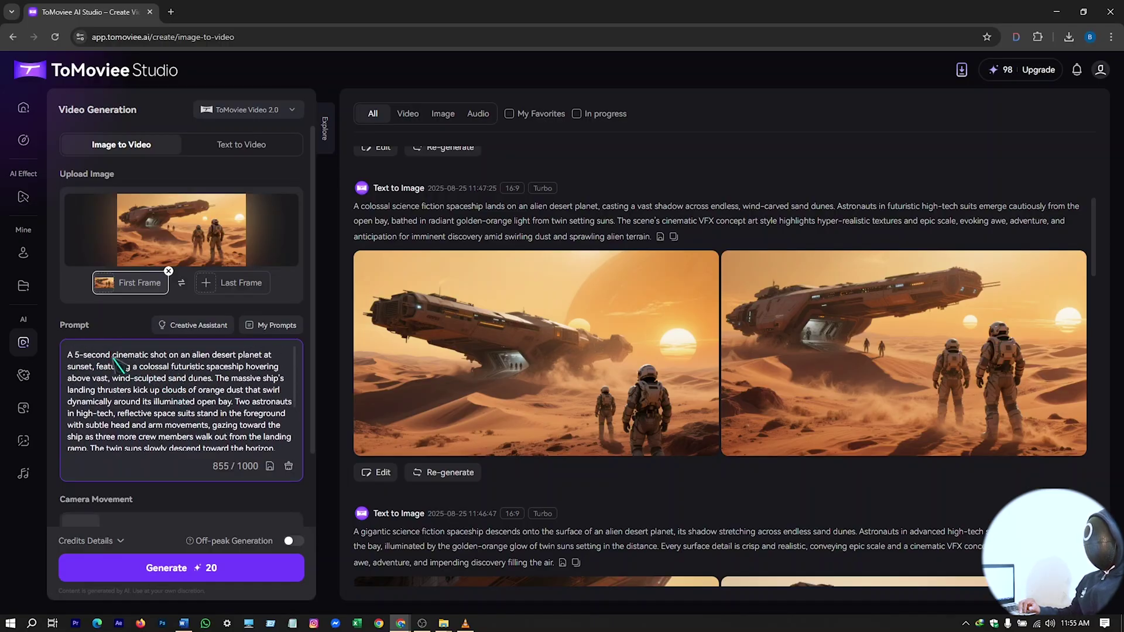
scroll(117, 364, "down", 1)
left_click(193, 324)
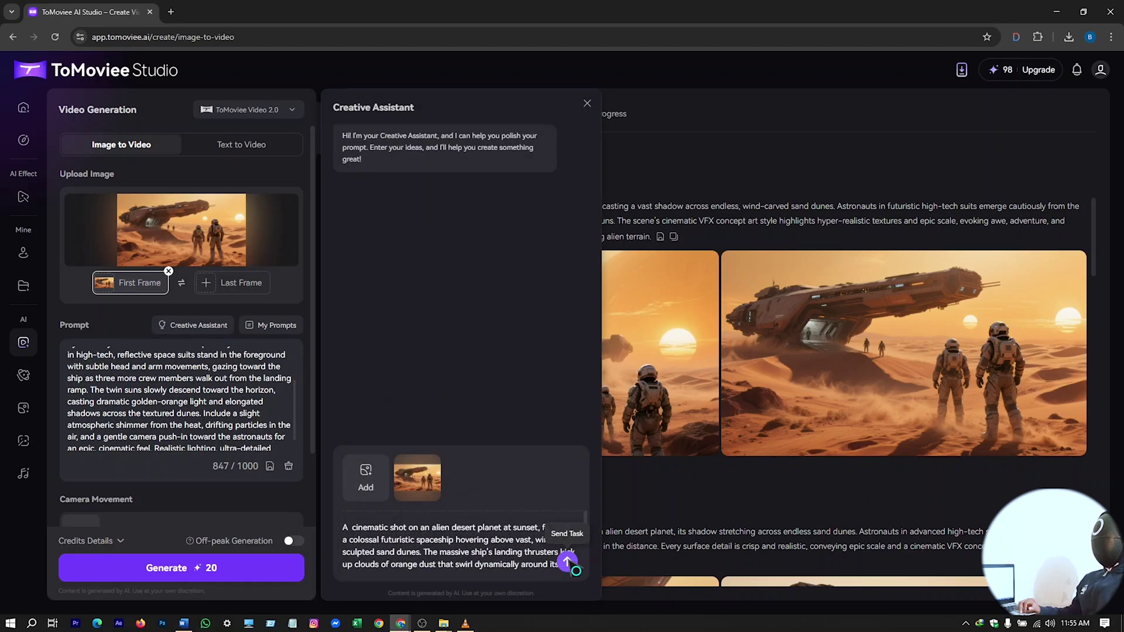
Ask the Creative Assistant to polish the desert-landing prompt, then review the prompt text.
left_click(574, 569)
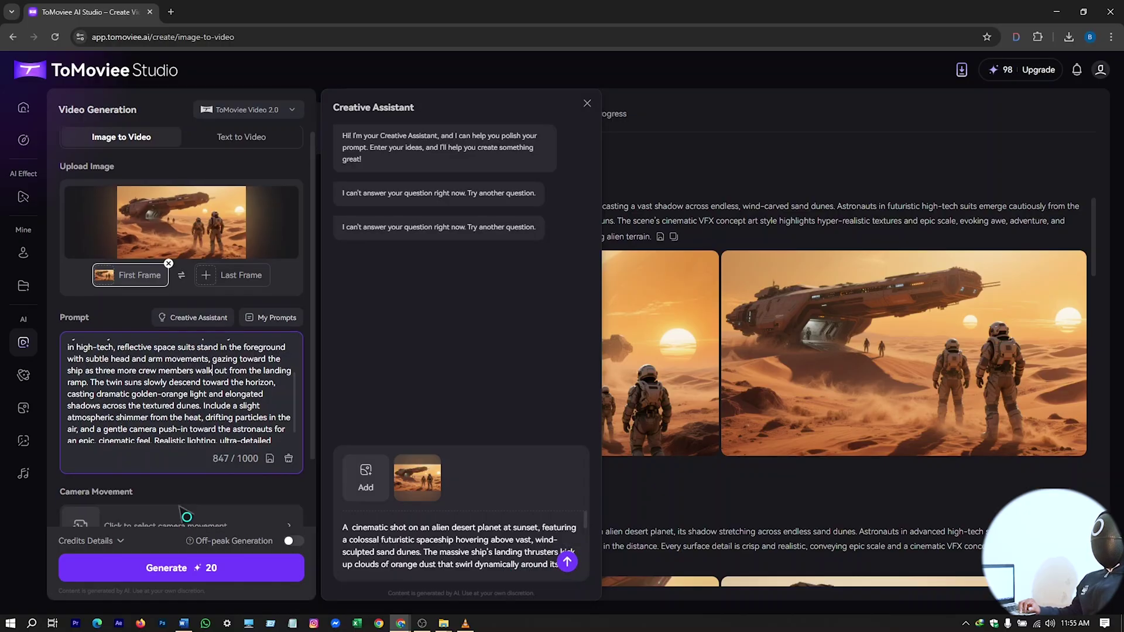
scroll(175, 504, "down", 2)
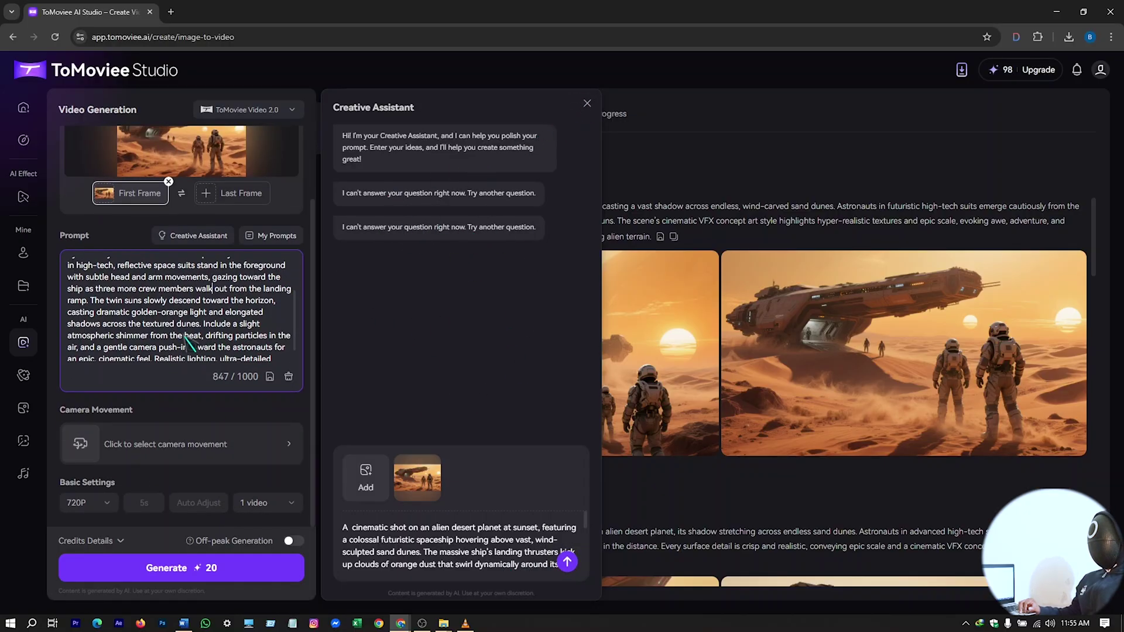
scroll(196, 333, "down", 1)
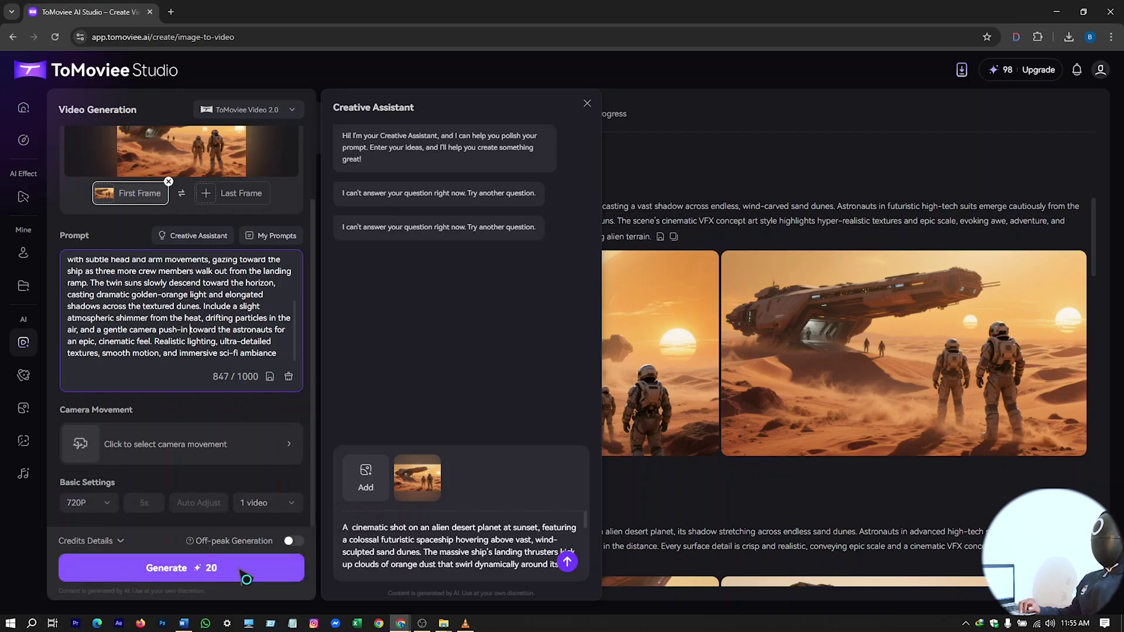
Generate the 720P desert spaceship video, close its preview, and glance at Camera Movement presets.
left_click(246, 579)
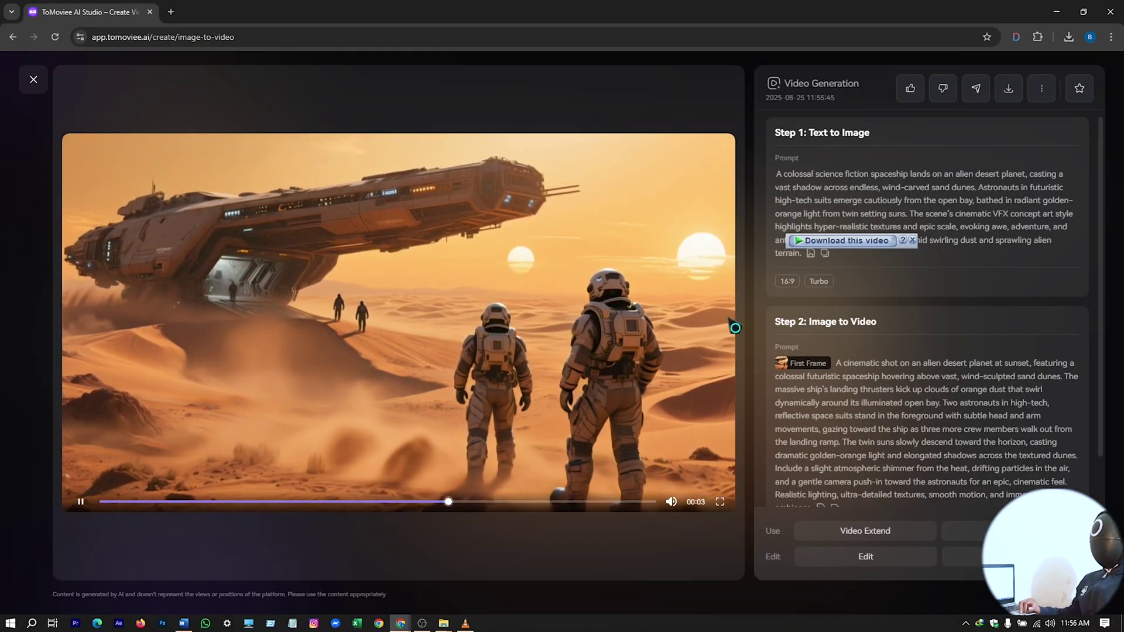
key("Escape")
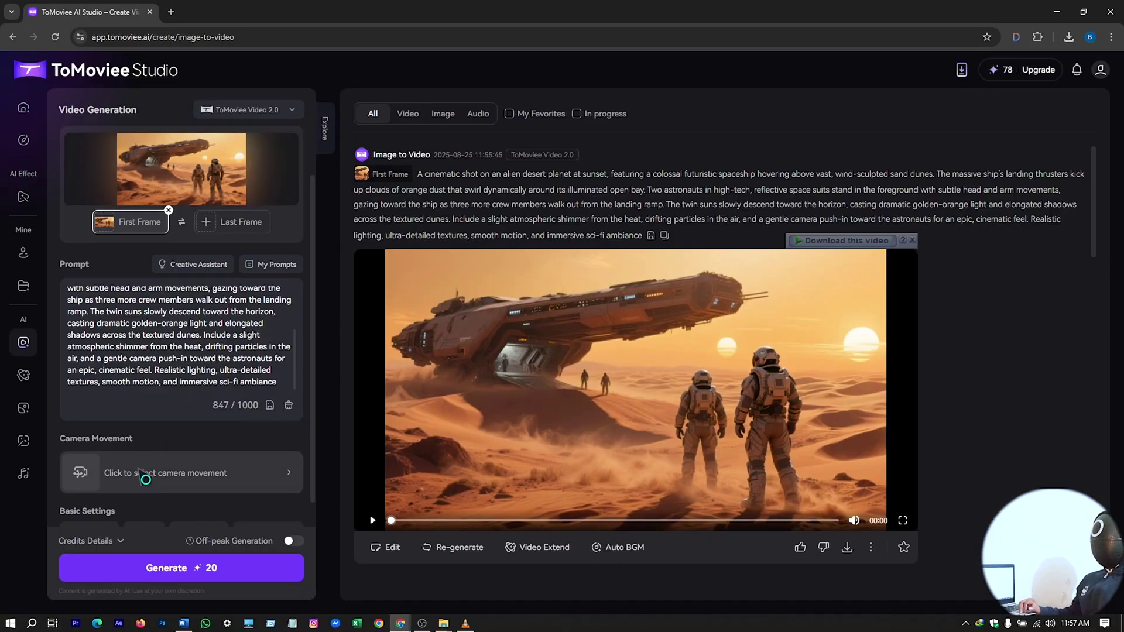
left_click(147, 483)
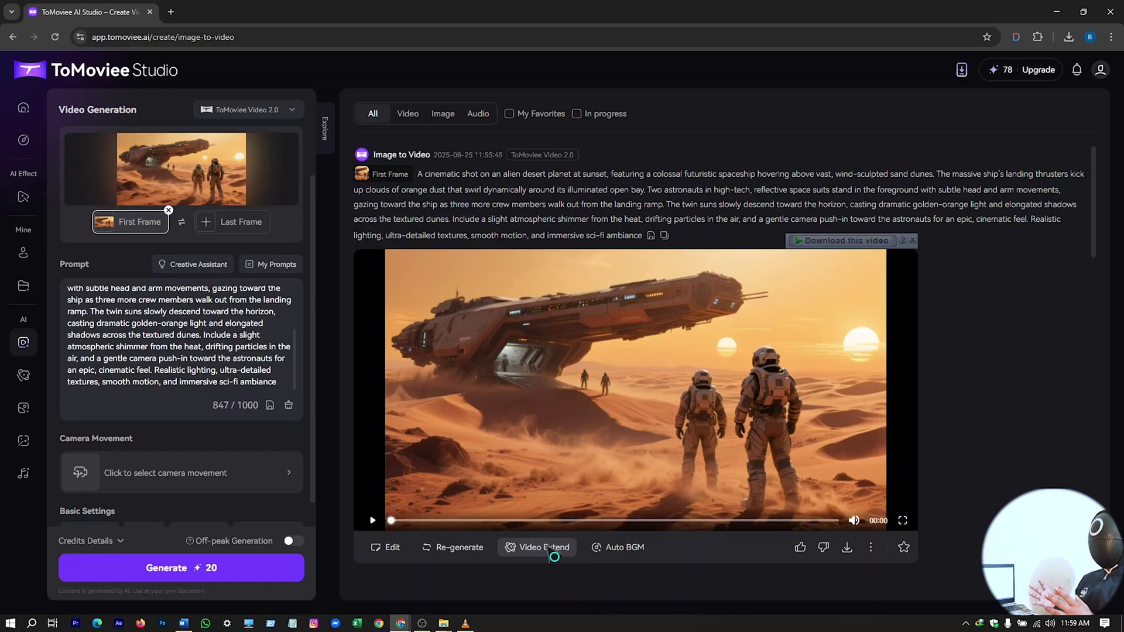
Extend the astronaut clip with the pasted walk-toward-the-ship continuation and watch the 9-second result.
left_click(552, 550)
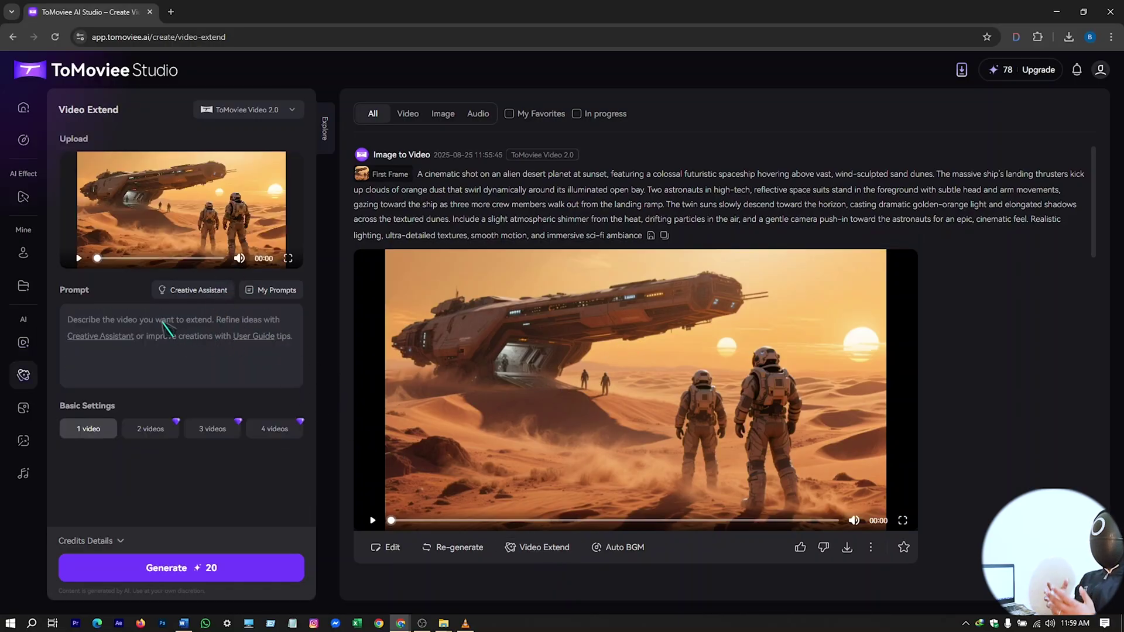
left_click(371, 521)
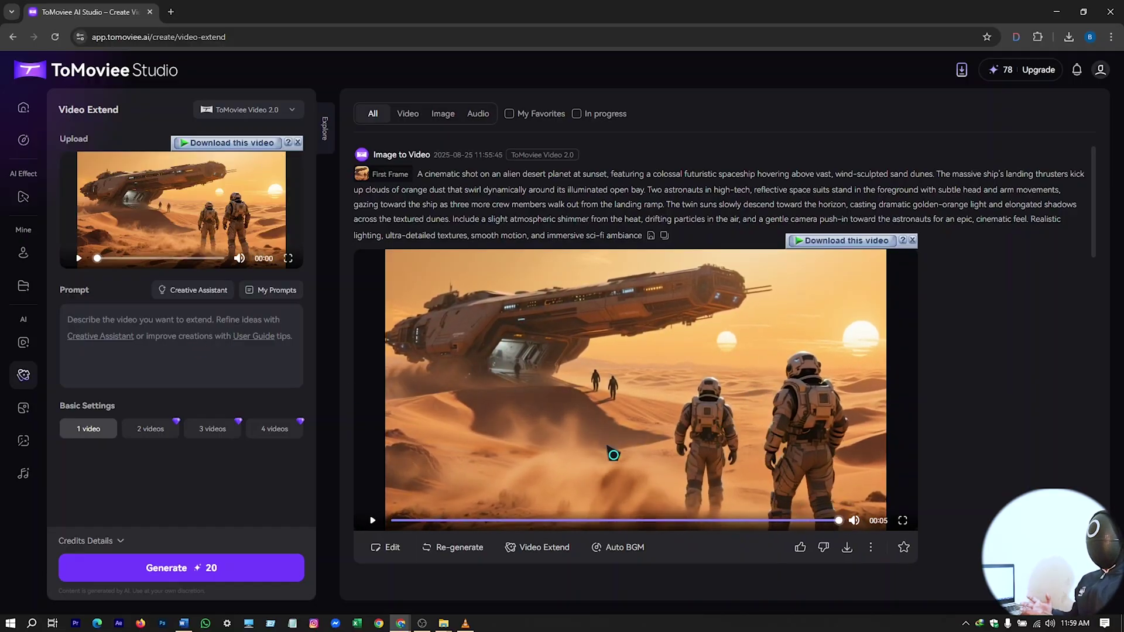
left_click(203, 330)
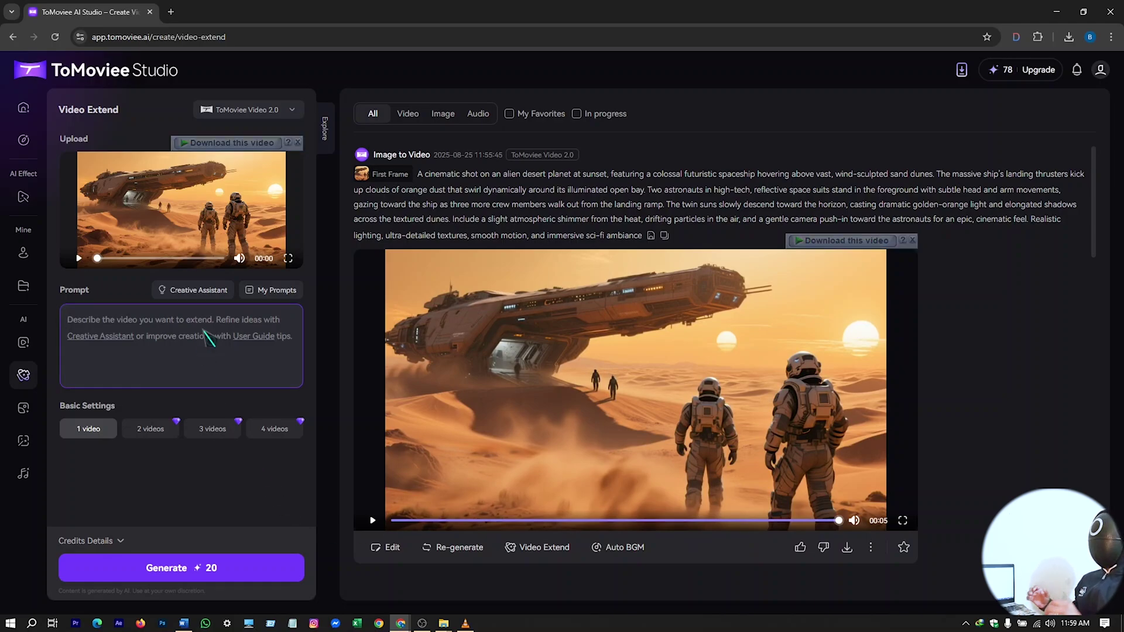
key("ctrl+v")
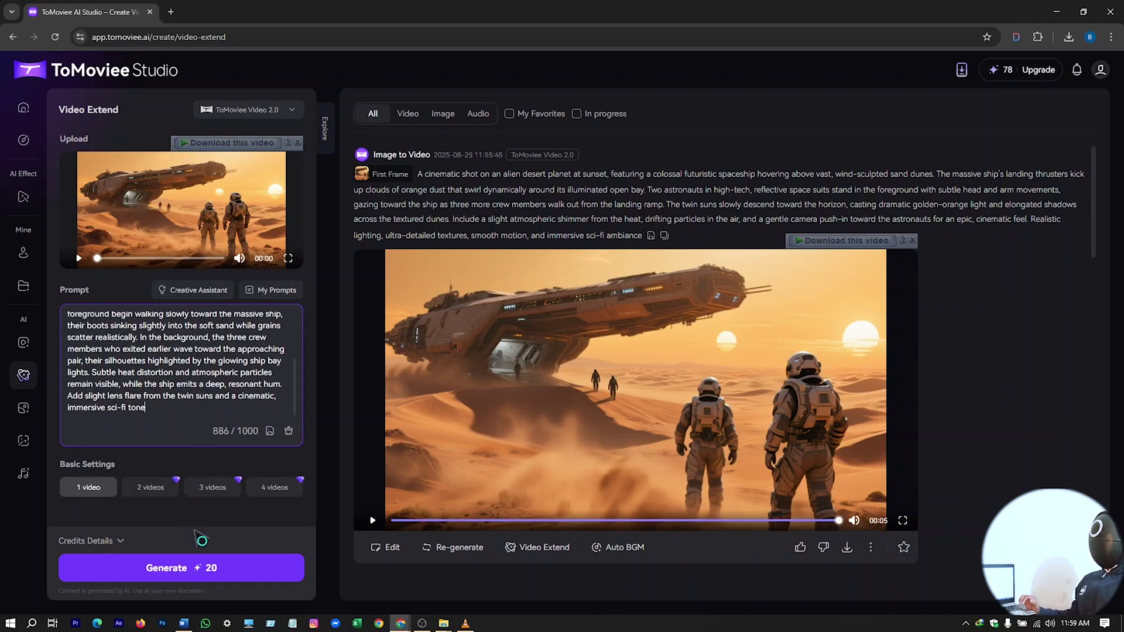
left_click(226, 568)
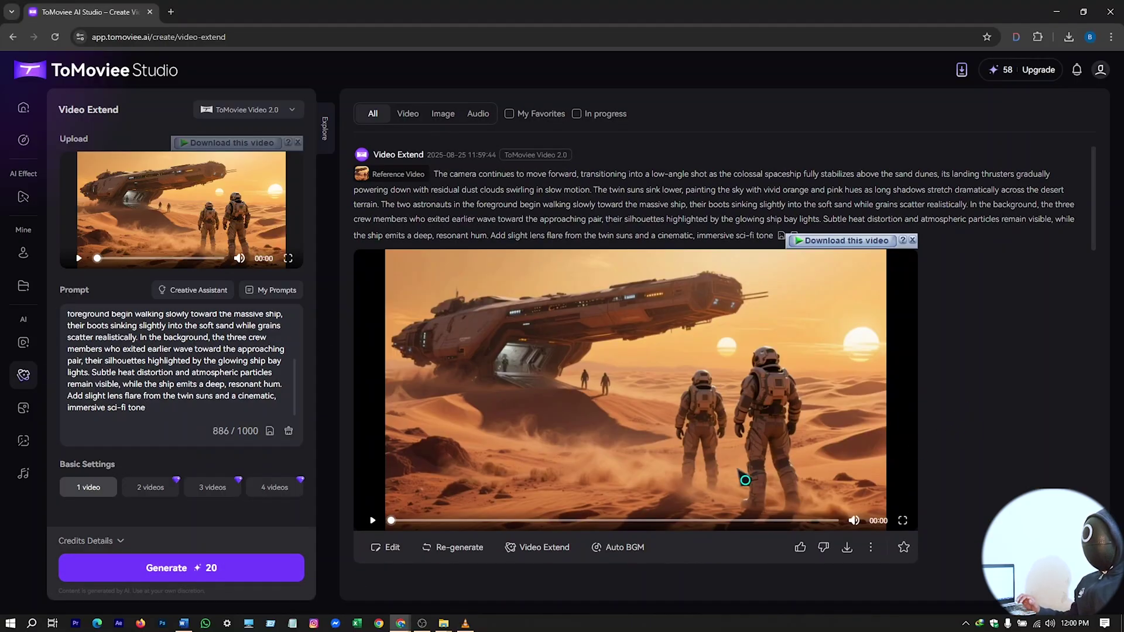
left_click(372, 520)
left_click(902, 520)
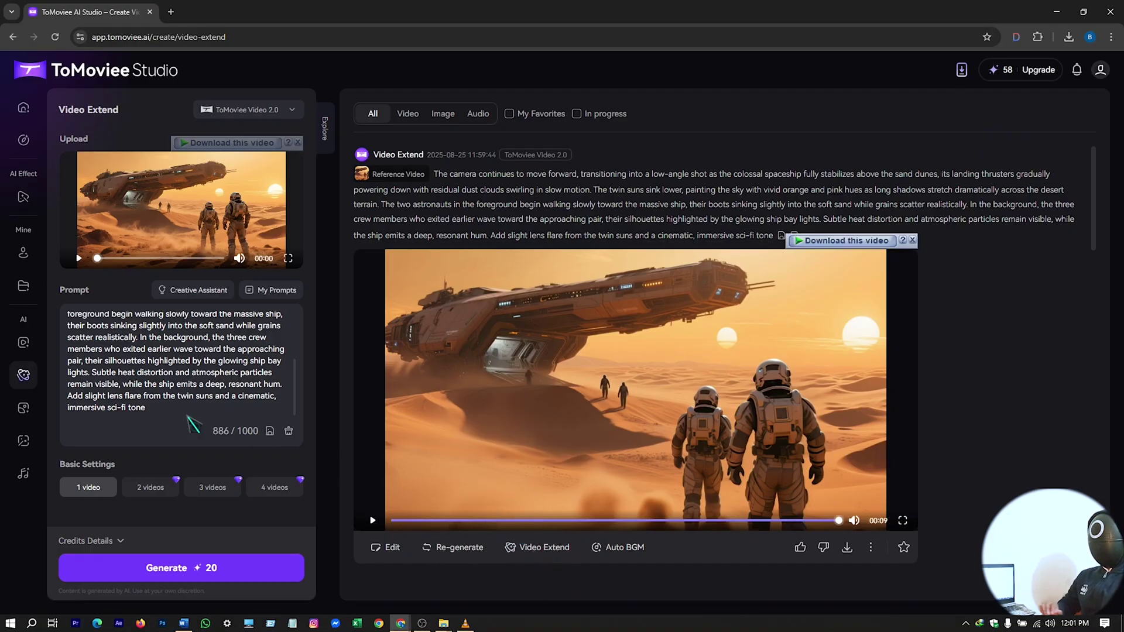
Clear the continuation text from the extend prompt, leaving it empty.
left_click(160, 352)
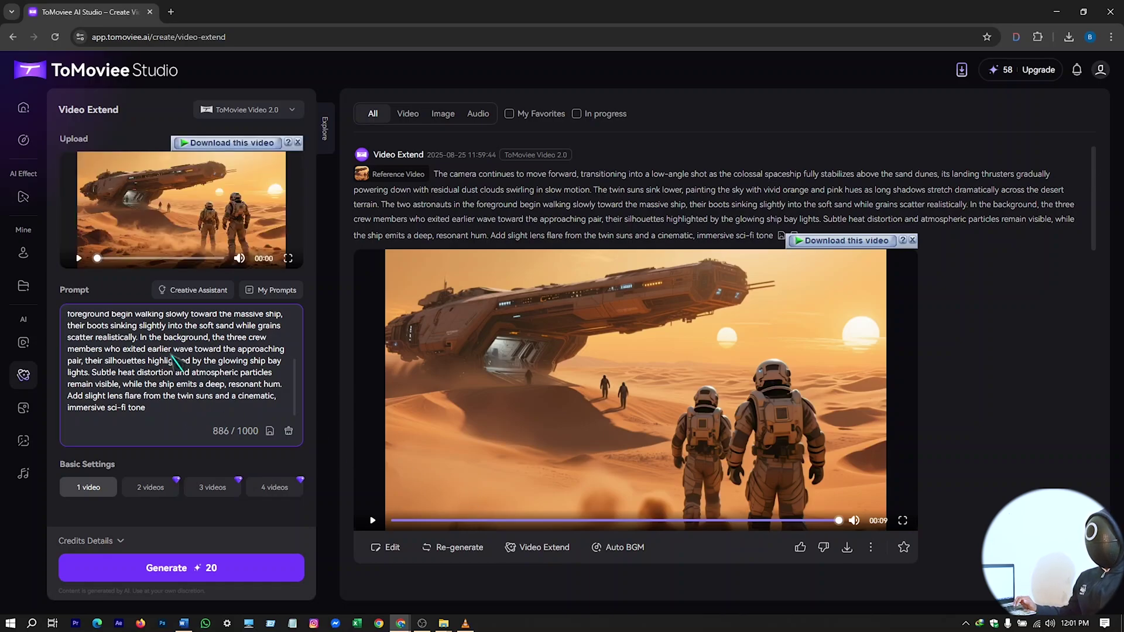
key("ctrl+a")
key("BackSpace")
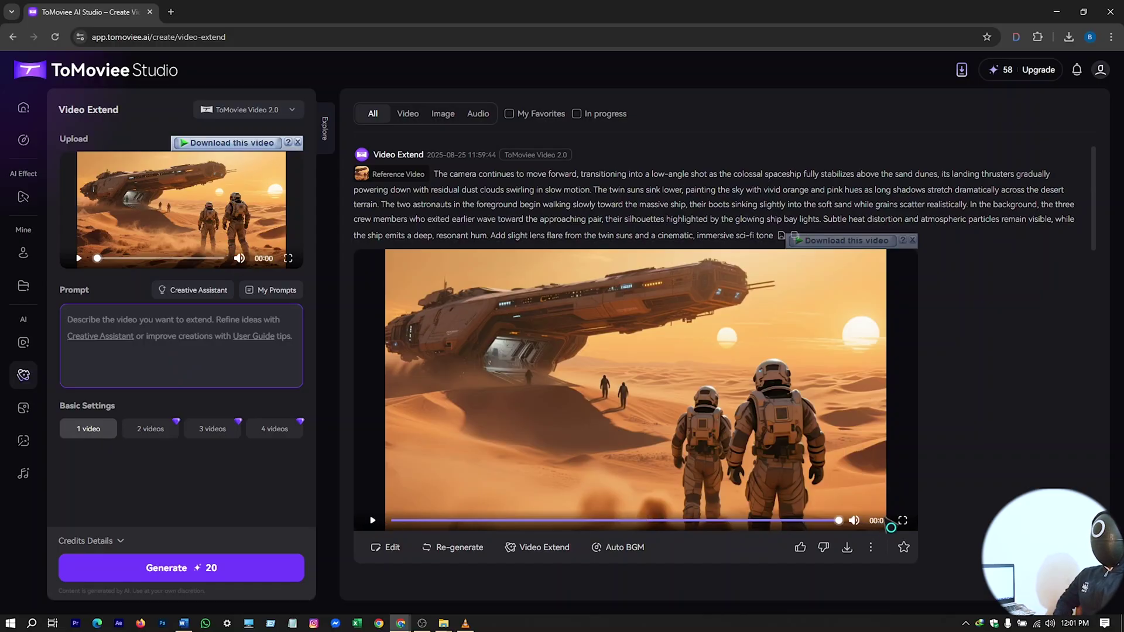
left_click(239, 337)
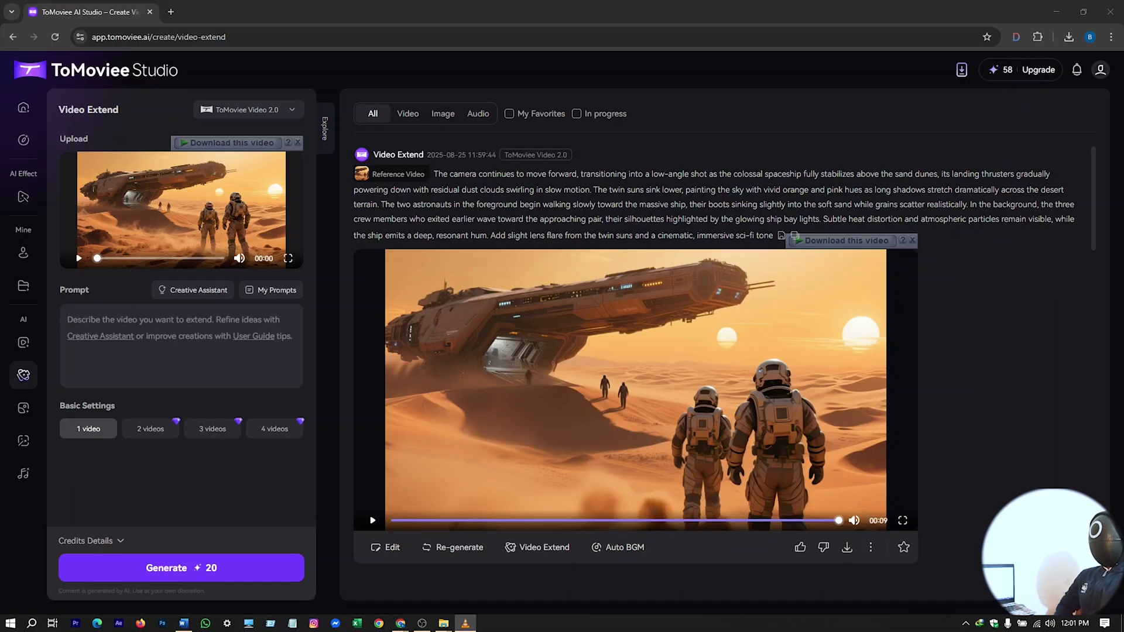
left_click(968, 347)
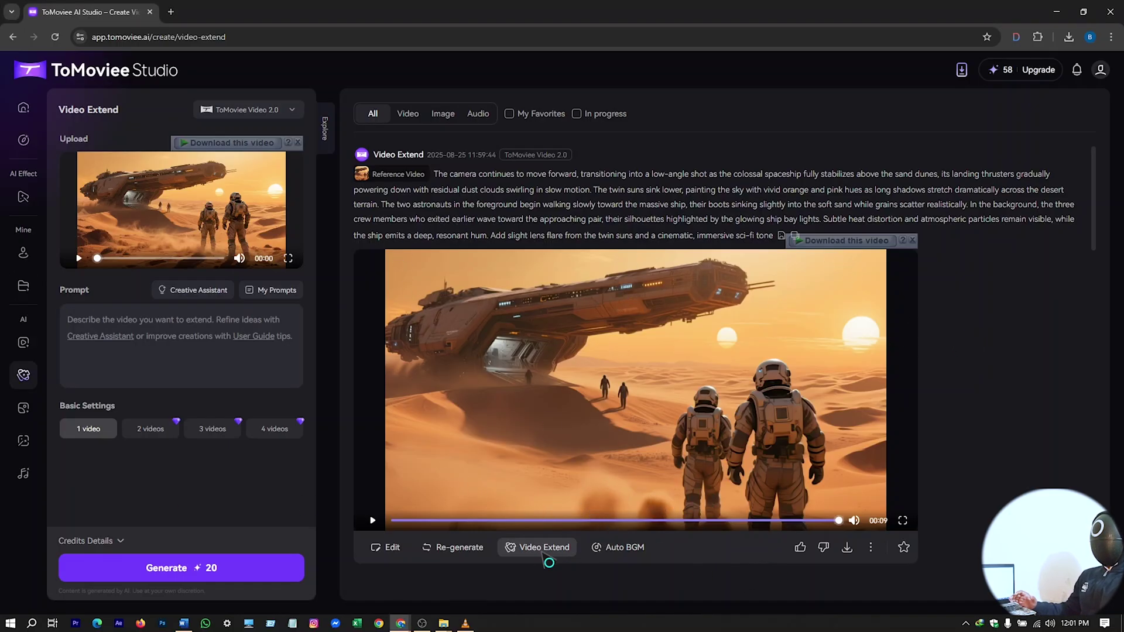
left_click(189, 328)
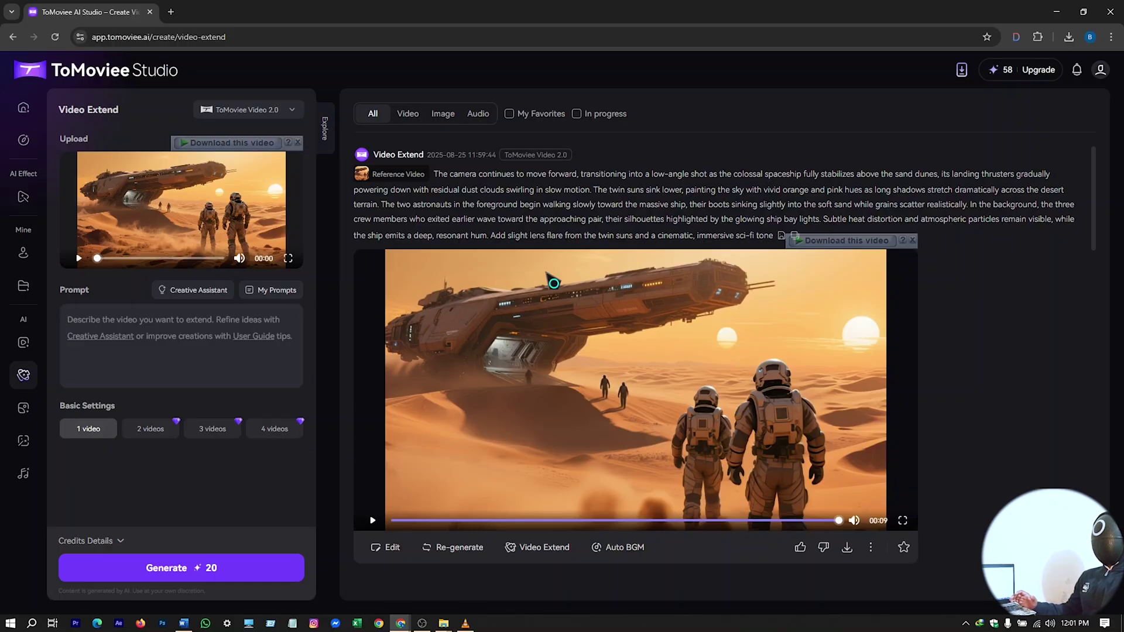
left_click(189, 338)
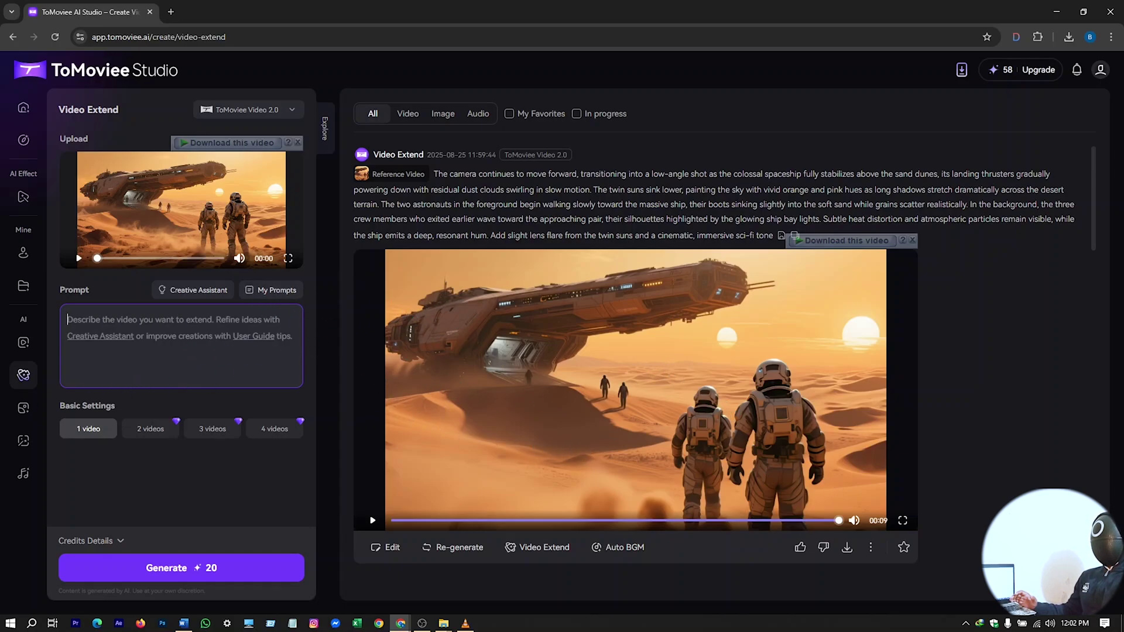
Send the extended clip to Auto BGM and generate music from the sci-fi ambient description.
left_click(638, 548)
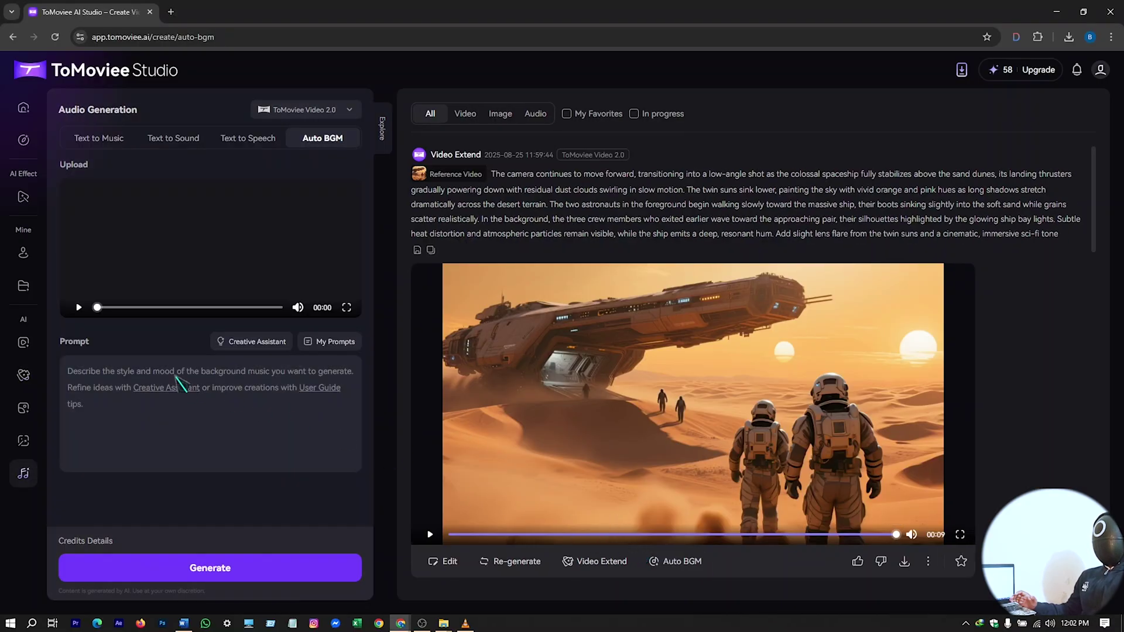
left_click(683, 568)
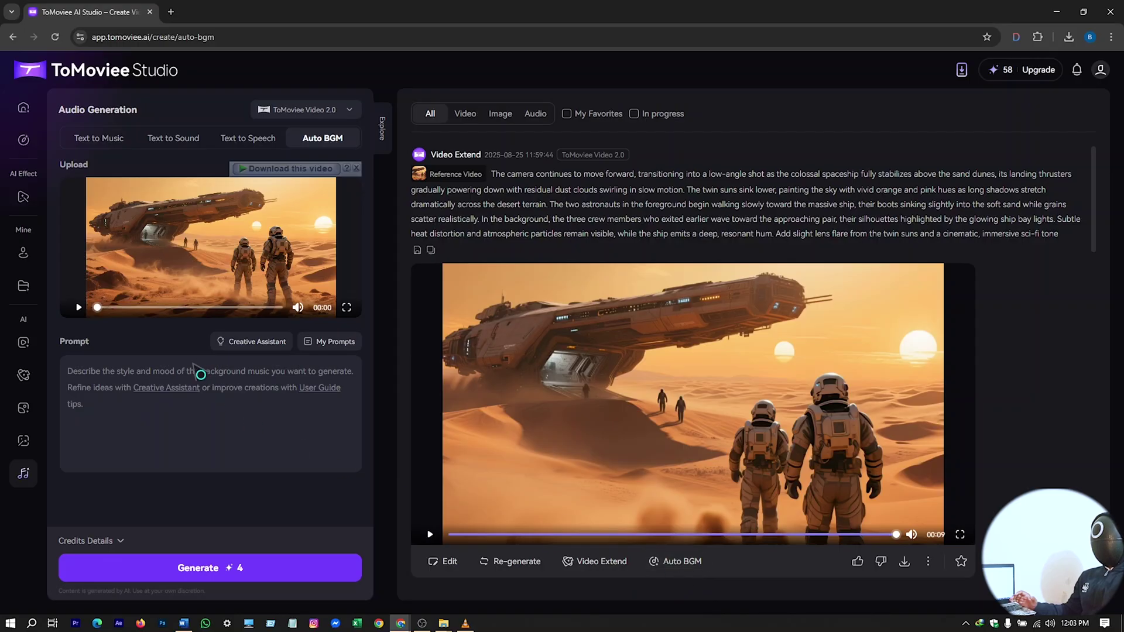
left_click(101, 381)
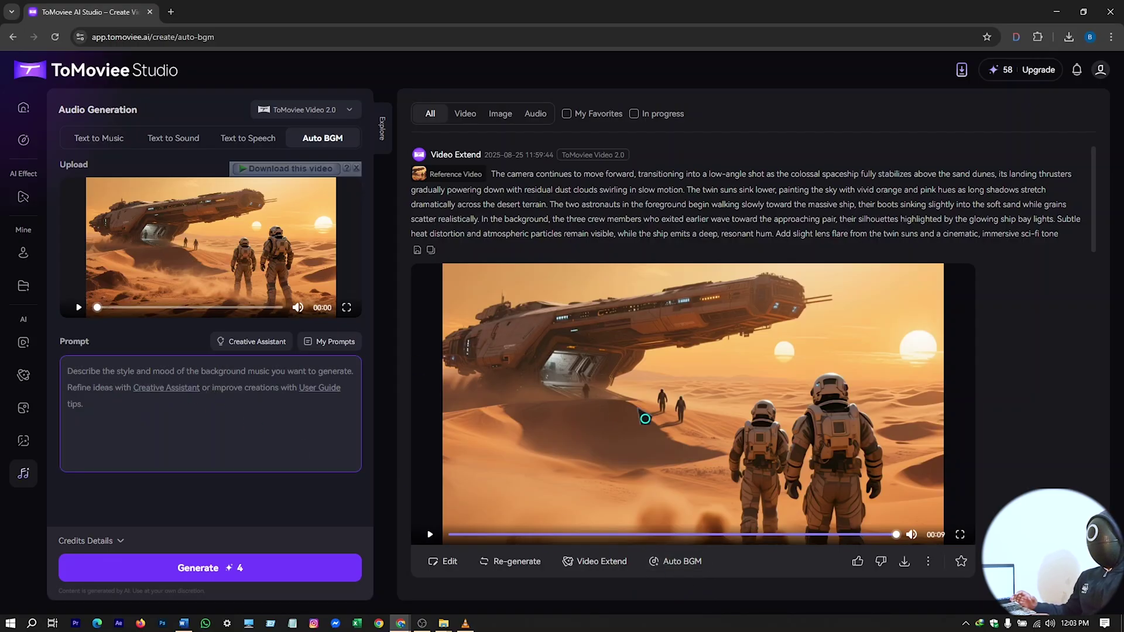
left_click(157, 336)
left_click(97, 388)
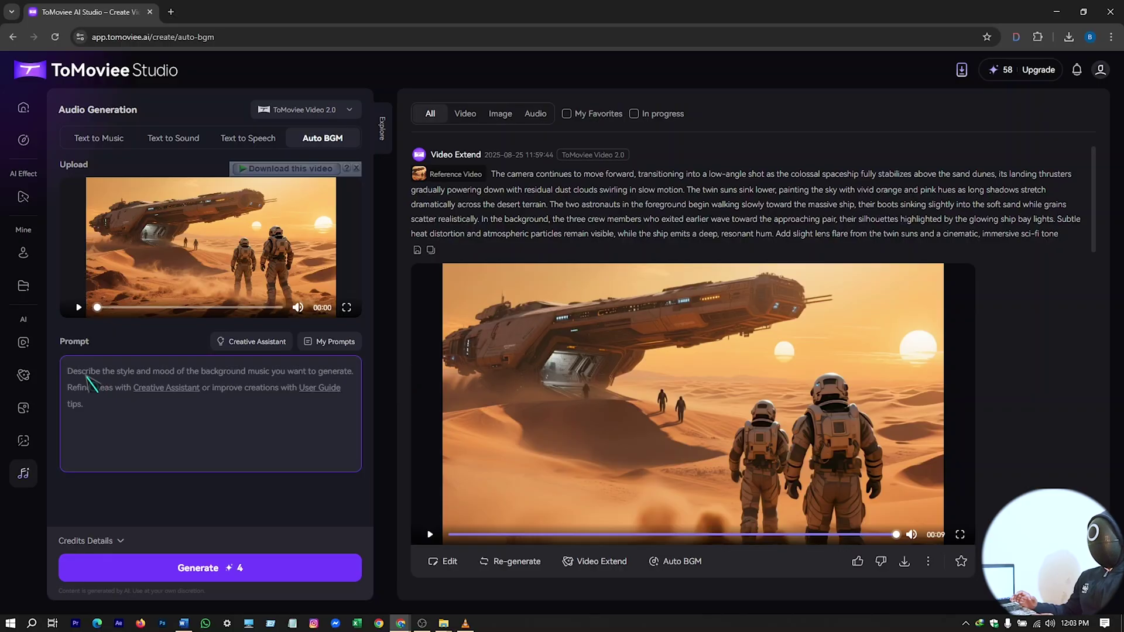
type("Epic sci-fi ambient score with deep drones, subtle synth pulses, and soft bass rumbles. Add swelling strings, airy pads, and distant metallic chimes for mystery. Slow build, 60–70 BPM, cinematic, atmospheric, evoking awe and tension on an alien desert under twin suns")
key("Return")
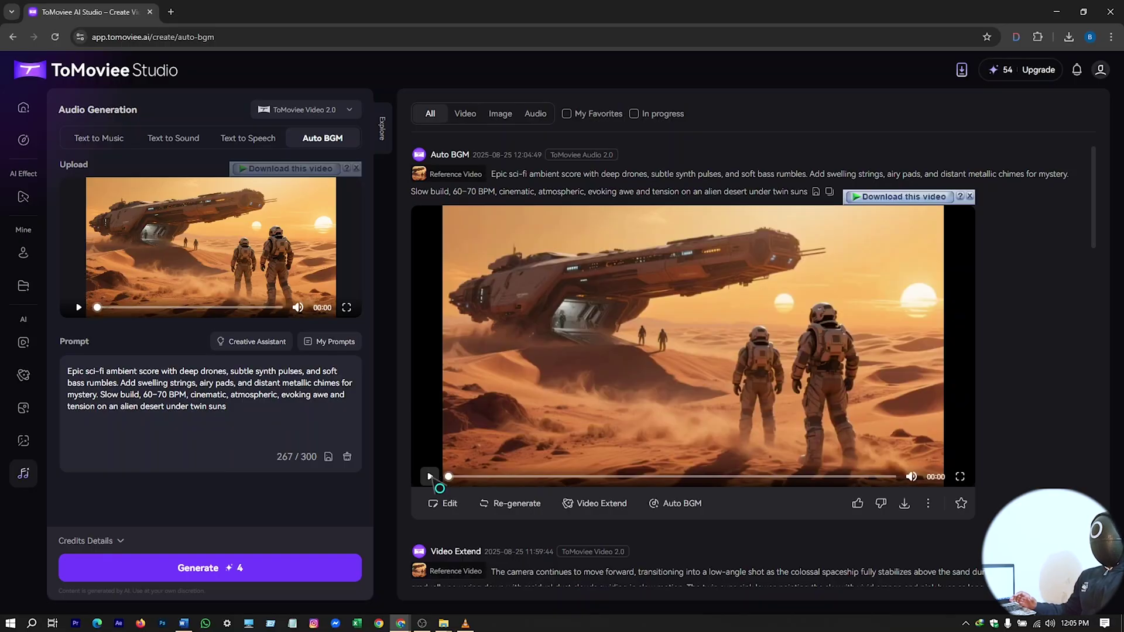
Play back the scored desert spaceship clip to review its new music.
left_click(430, 476)
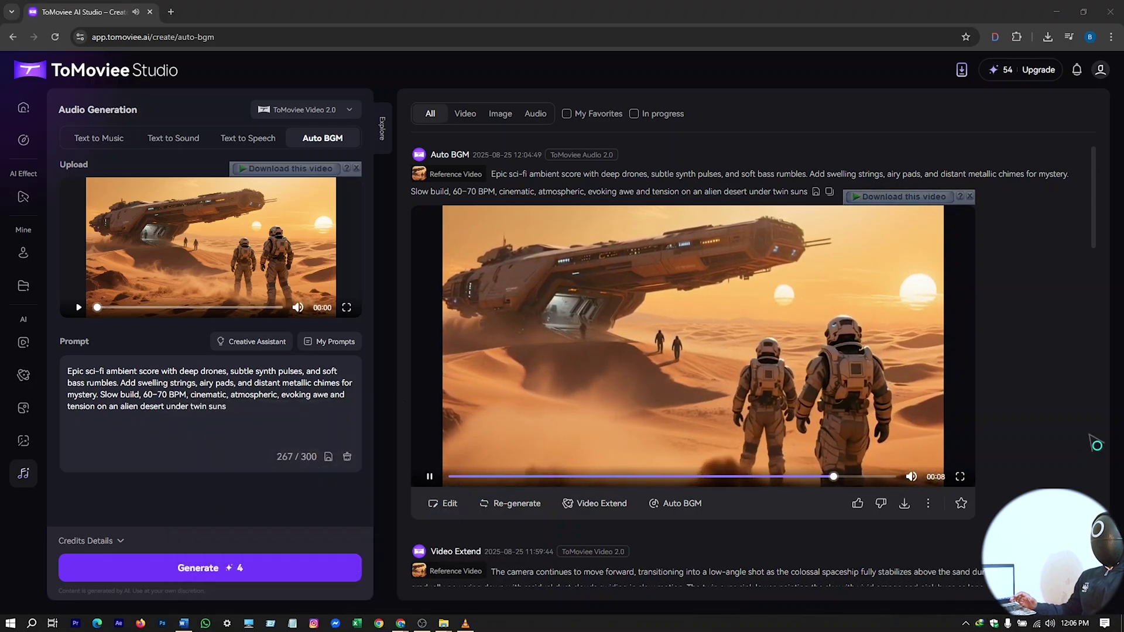
left_click(430, 475)
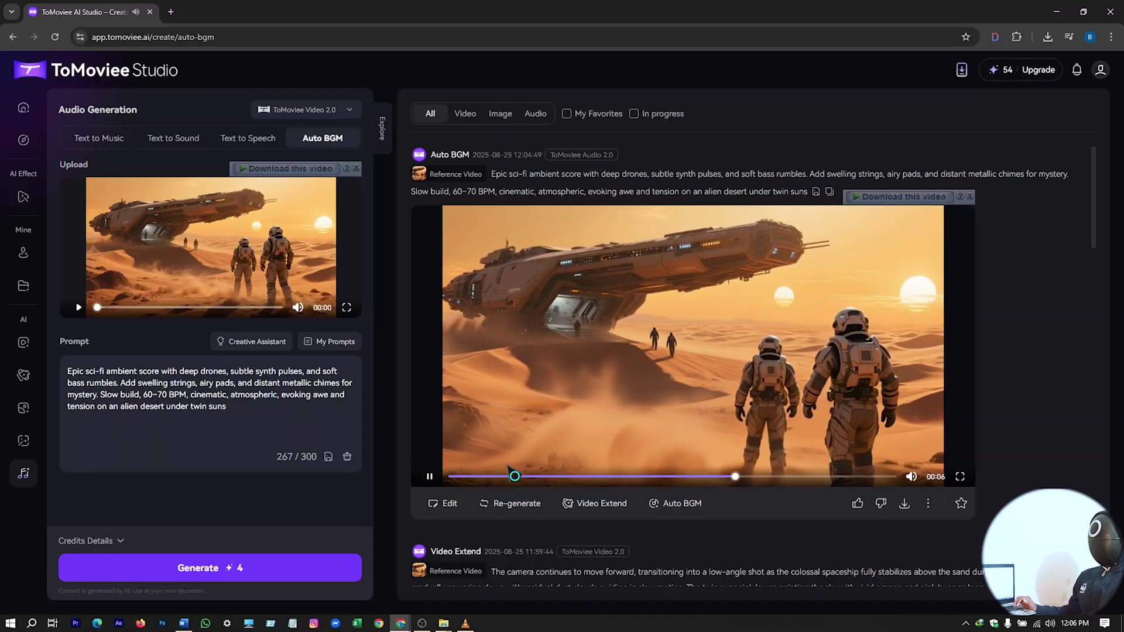
left_click(430, 476)
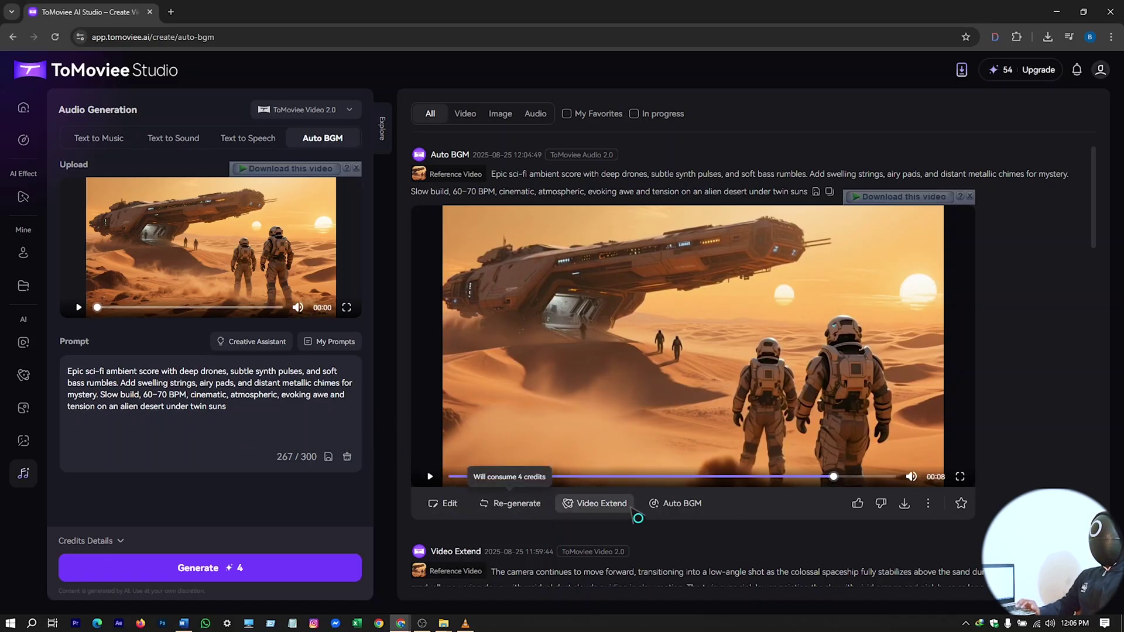
Save the scored clip as Epic_sci_fi_ambient_.mp4 through IDM and open it in the viewer.
left_click(936, 197)
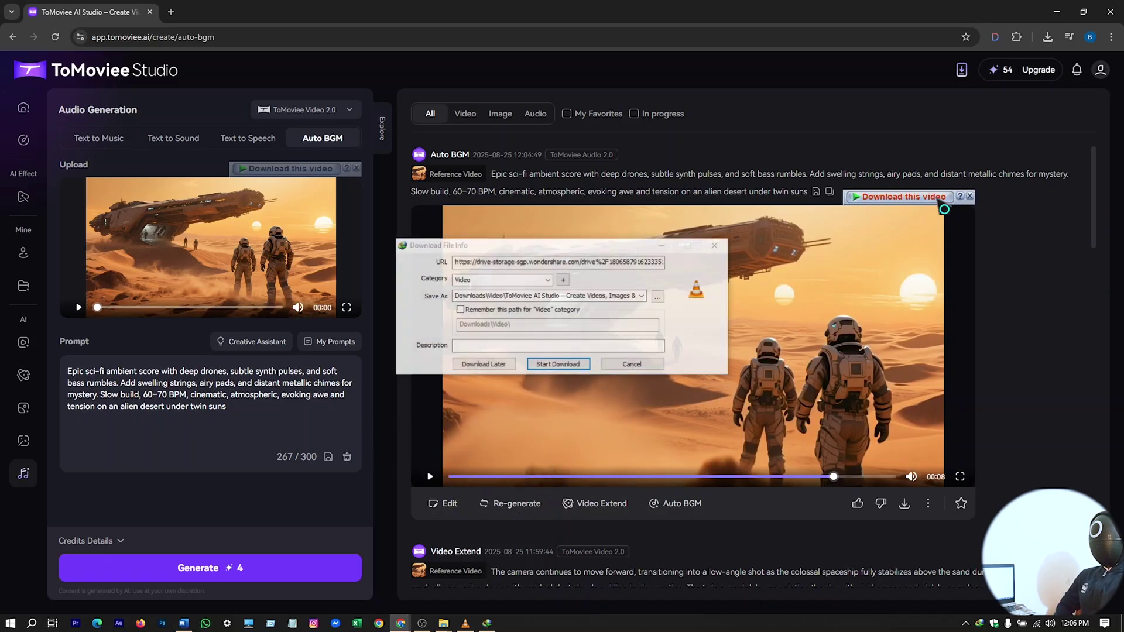
left_click(544, 364)
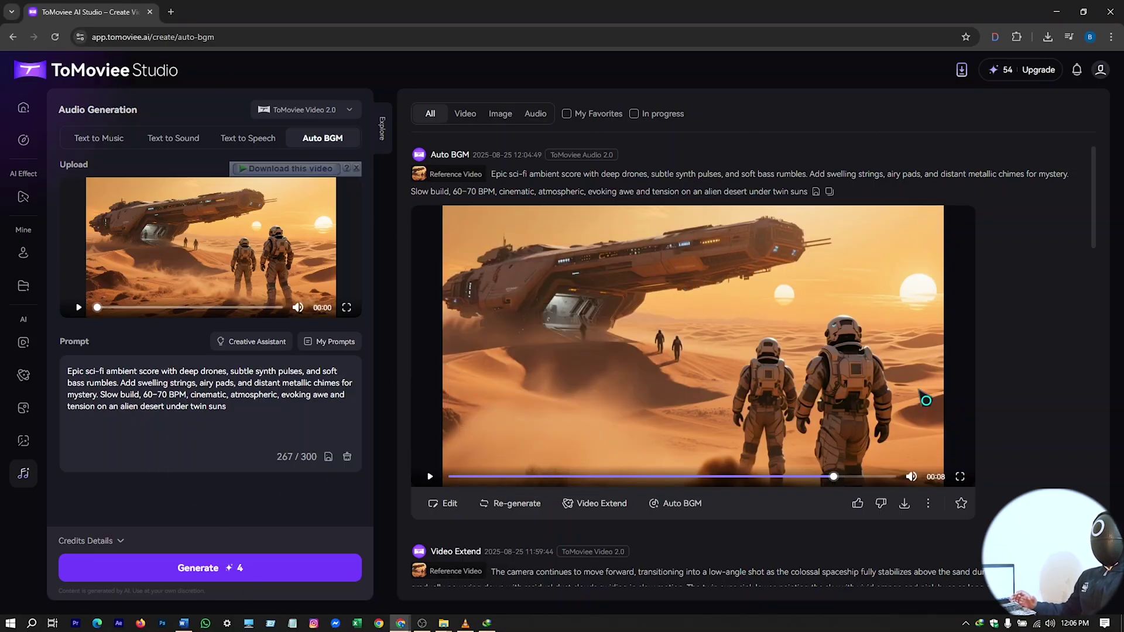
left_click(429, 476)
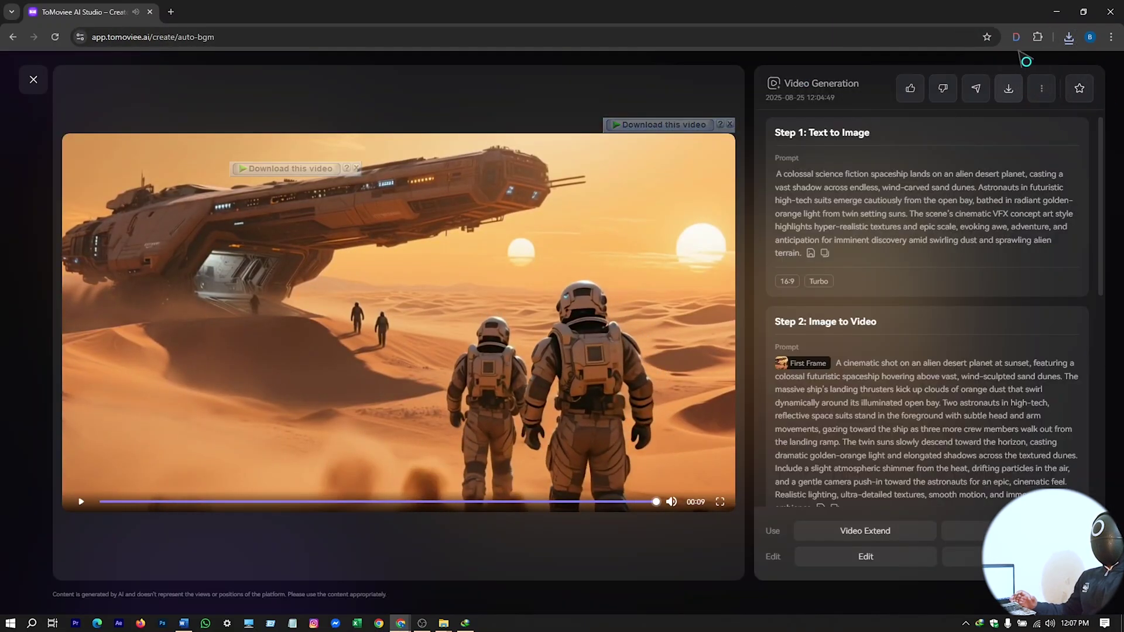
Open the downloaded Epic_sci_fi_ambient_.mp4, then download the clip without watermark via the download manager.
left_click(1068, 37)
left_click(1046, 93)
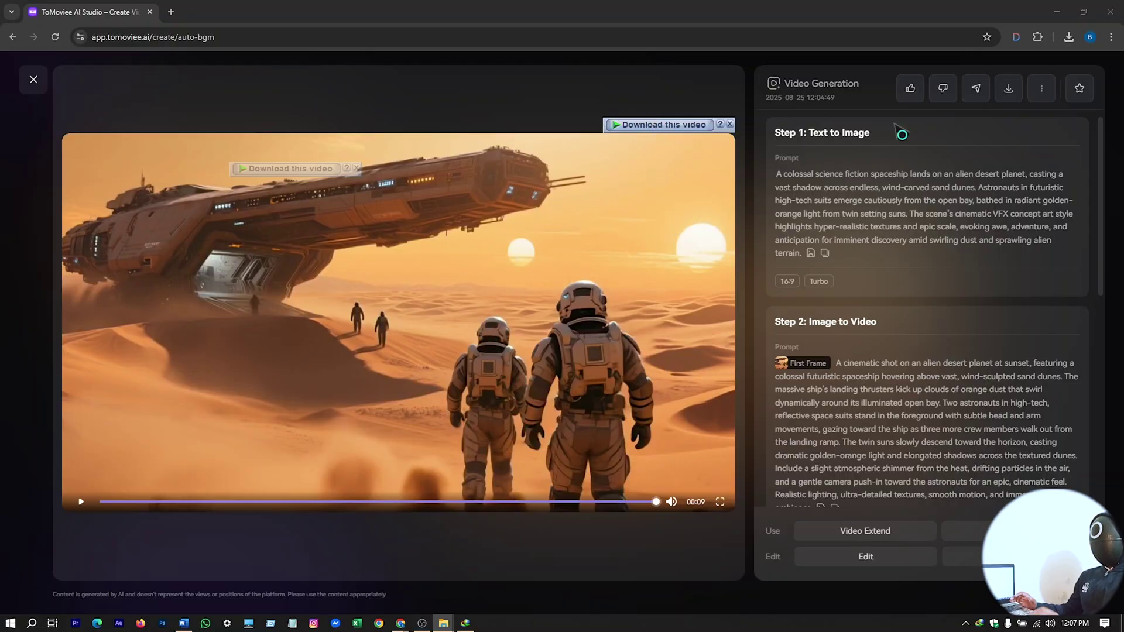
left_click(1008, 87)
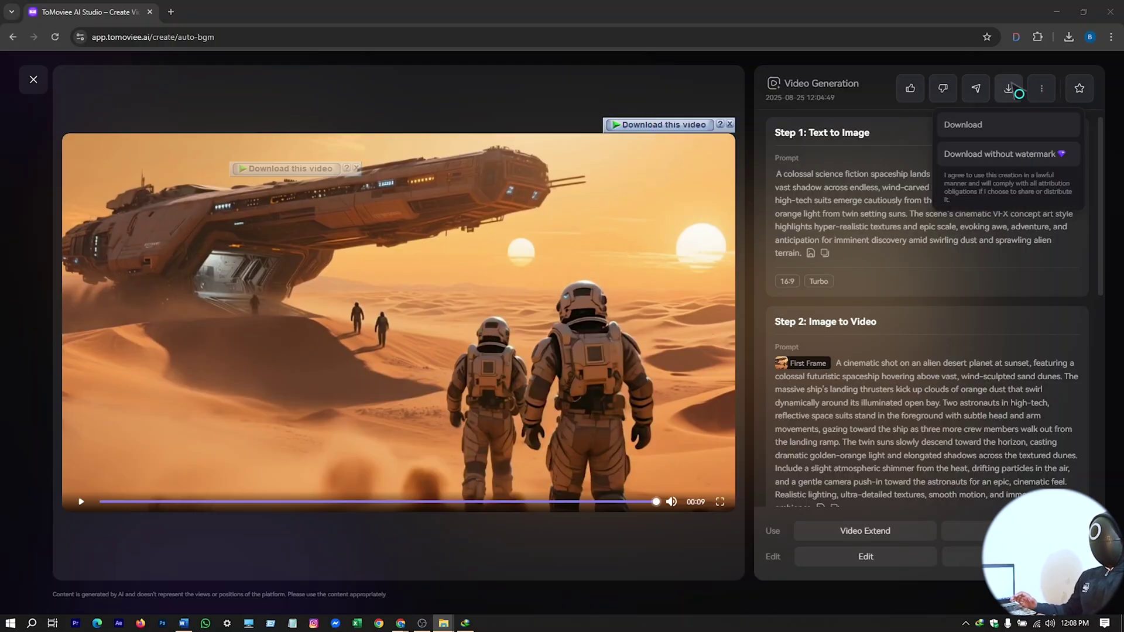
left_click(1011, 98)
left_click(1010, 99)
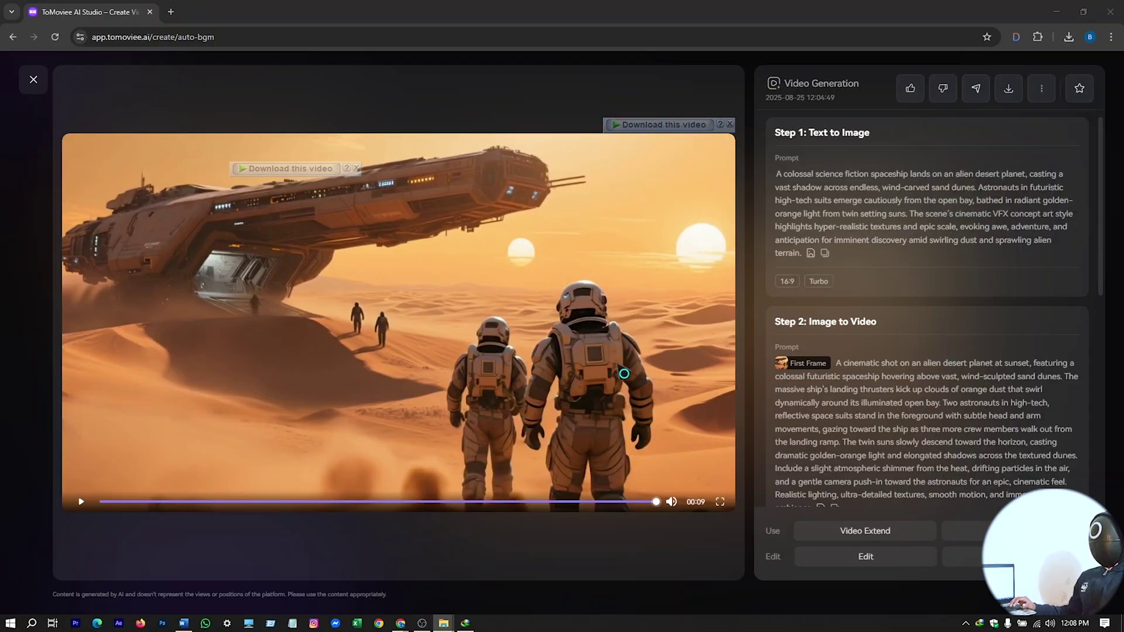
left_click(1008, 88)
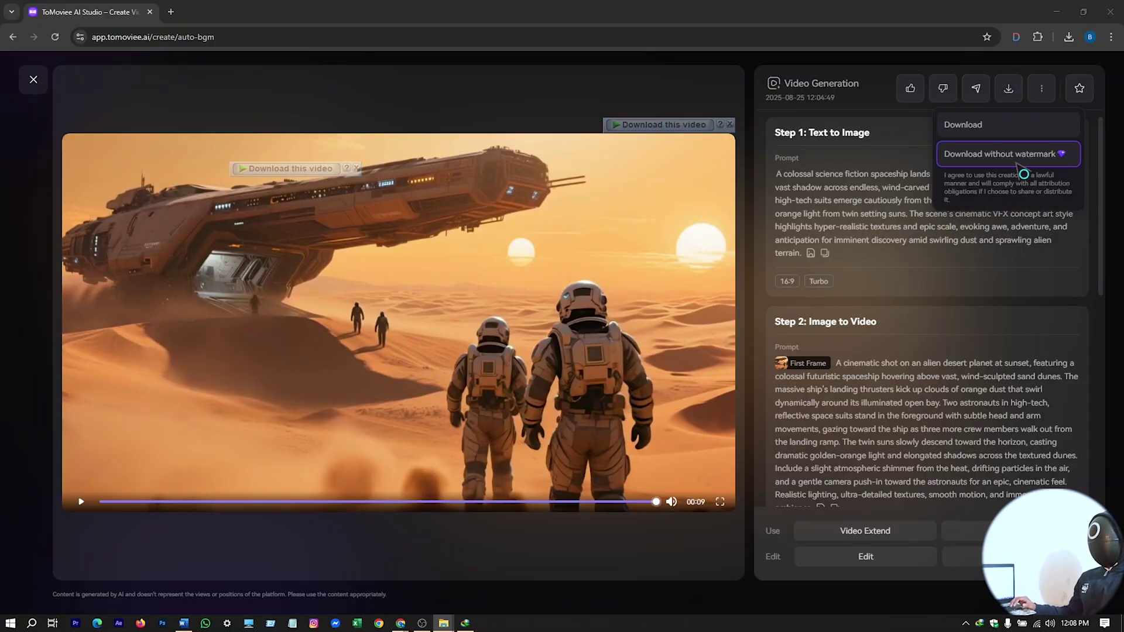
left_click(1069, 166)
left_click(667, 124)
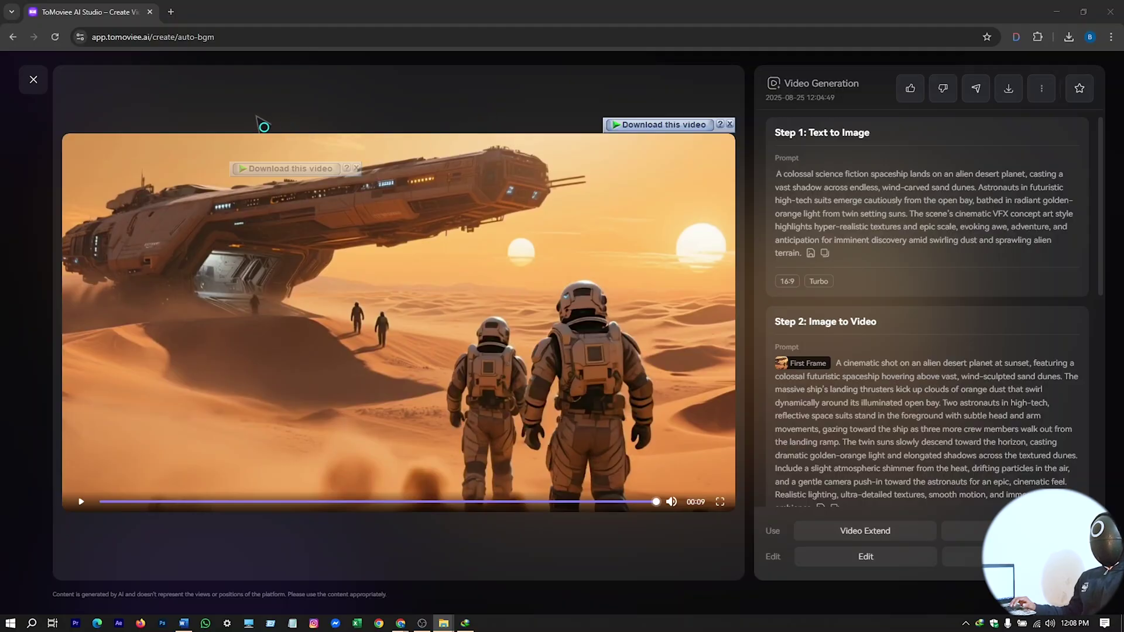
Close the viewer, go Home to Video Generation's Text to Video, and delete the old prompt.
key("Escape")
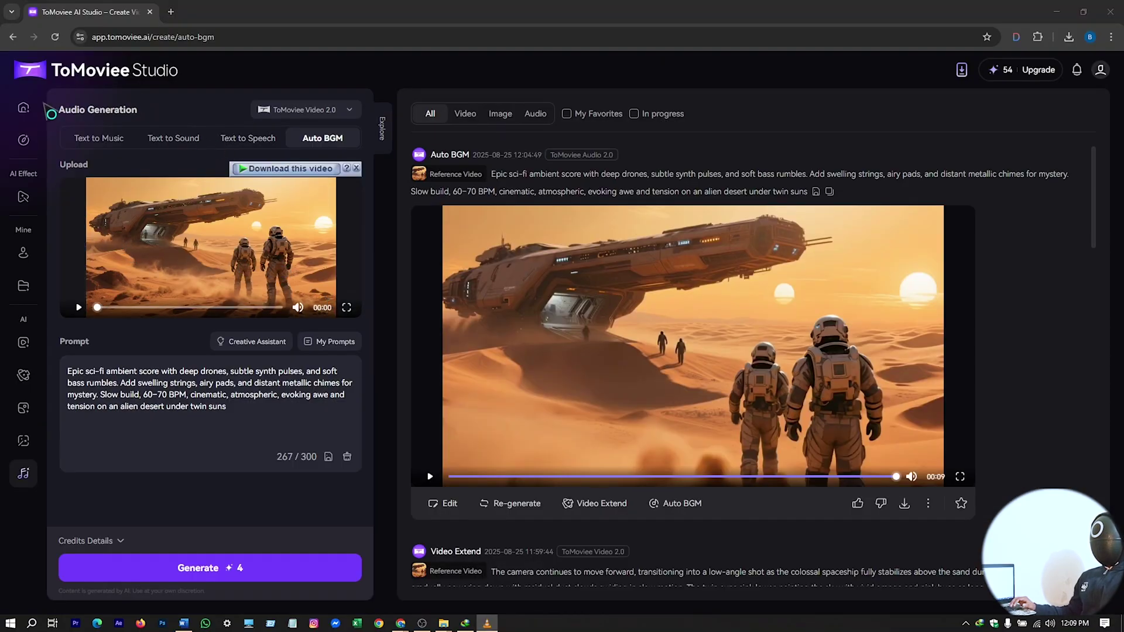
left_click(26, 109)
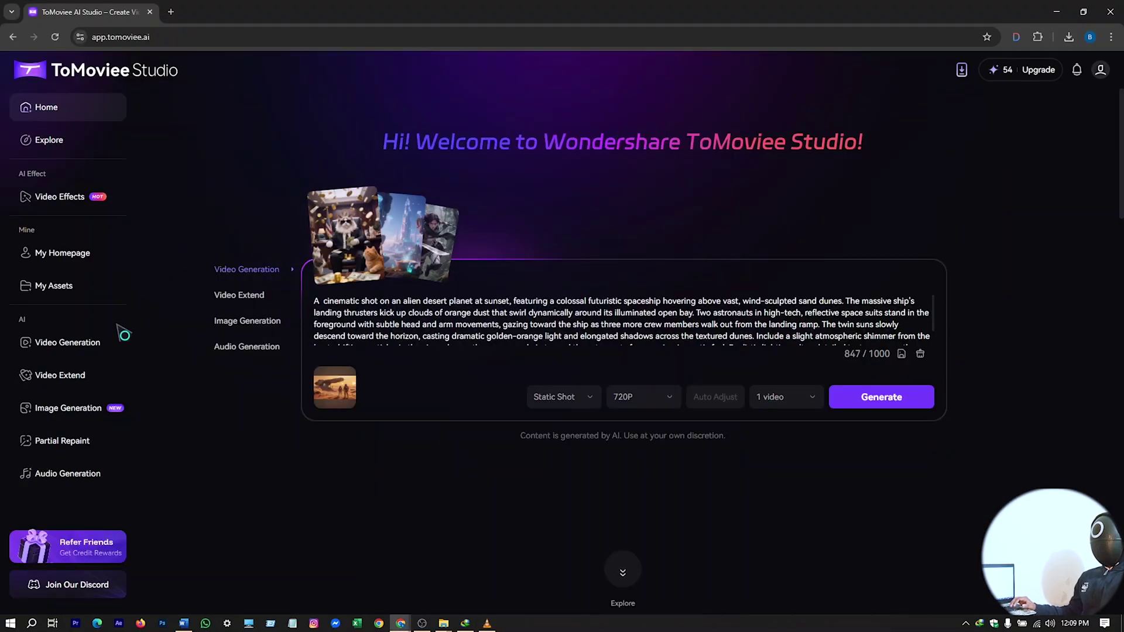
left_click(77, 398)
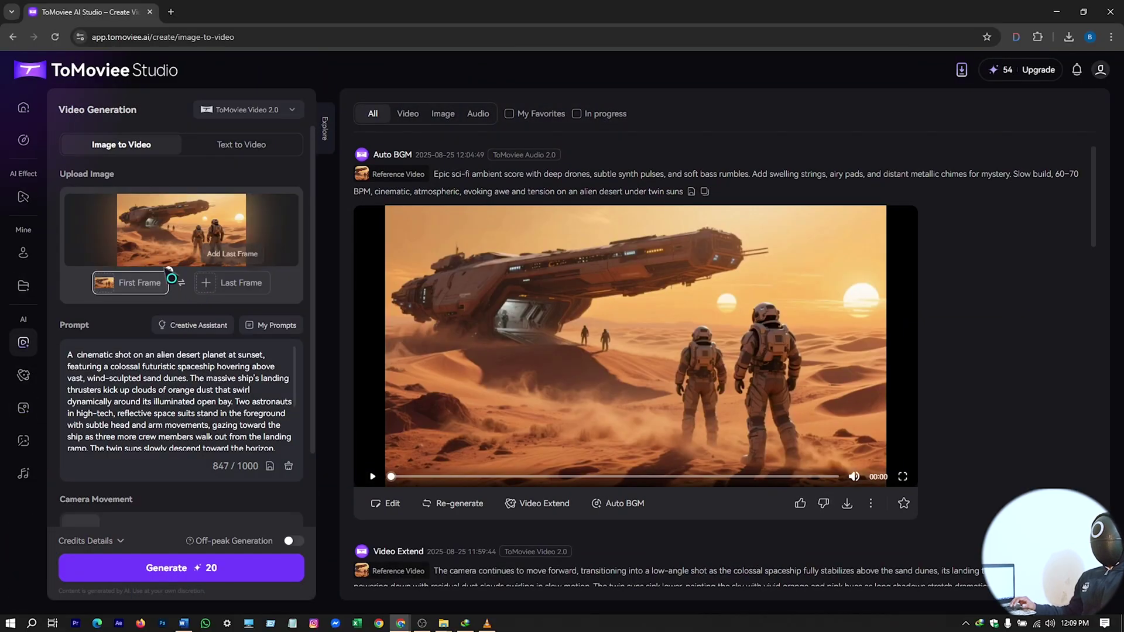
left_click(258, 155)
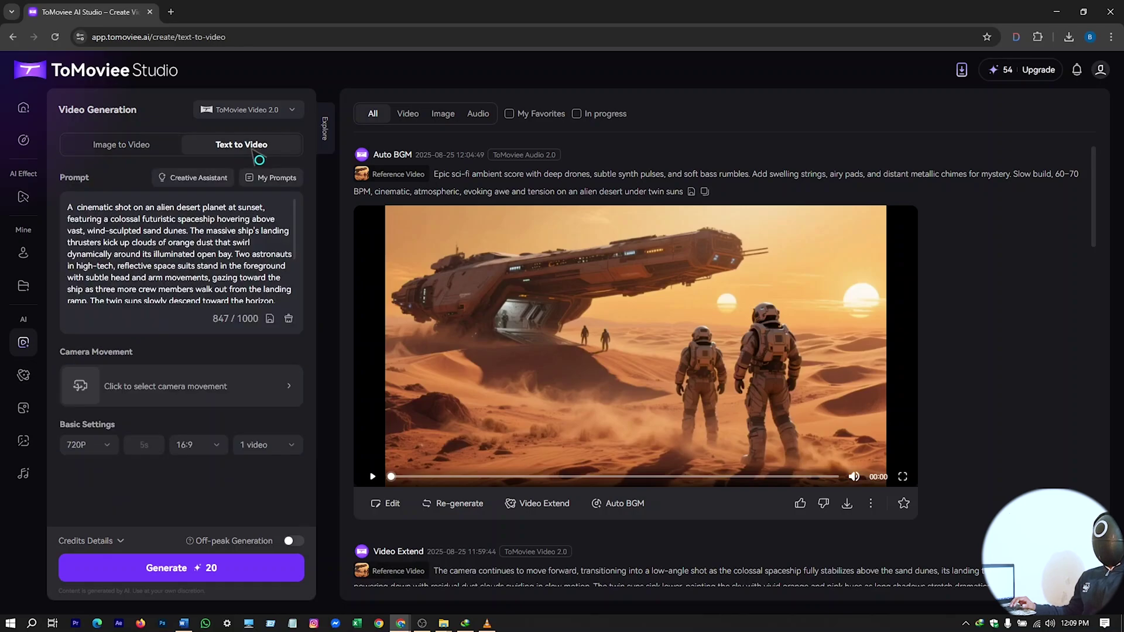
key("ctrl+a")
key("BackSpace")
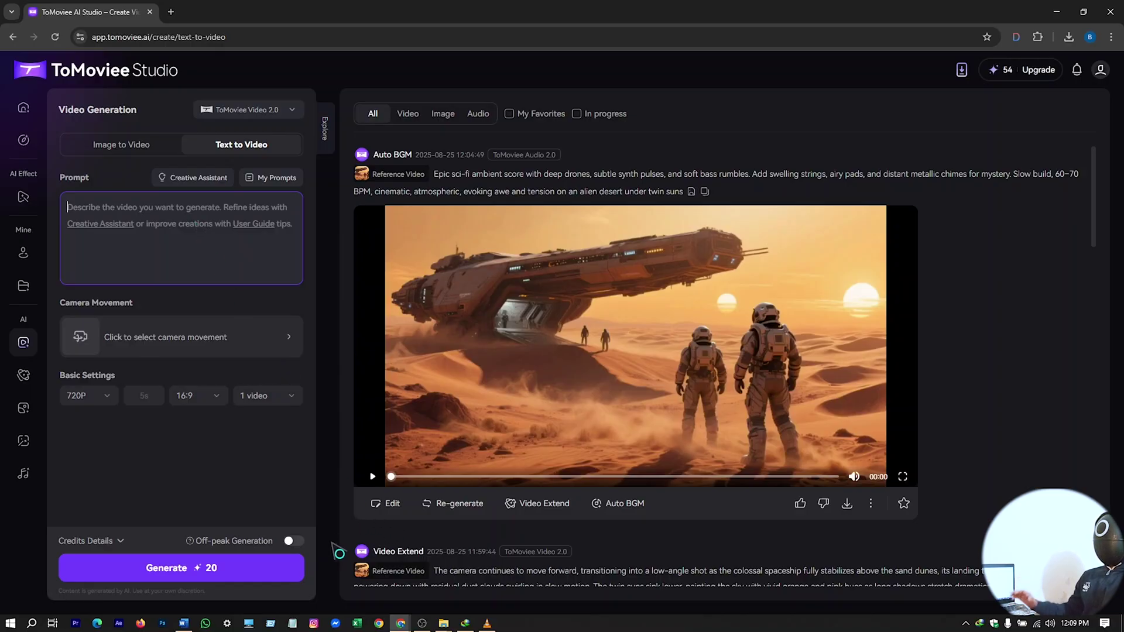
Select the quoted '7) Comic Book Style Prompt' paragraph in the Word prompts document.
key("alt+Tab")
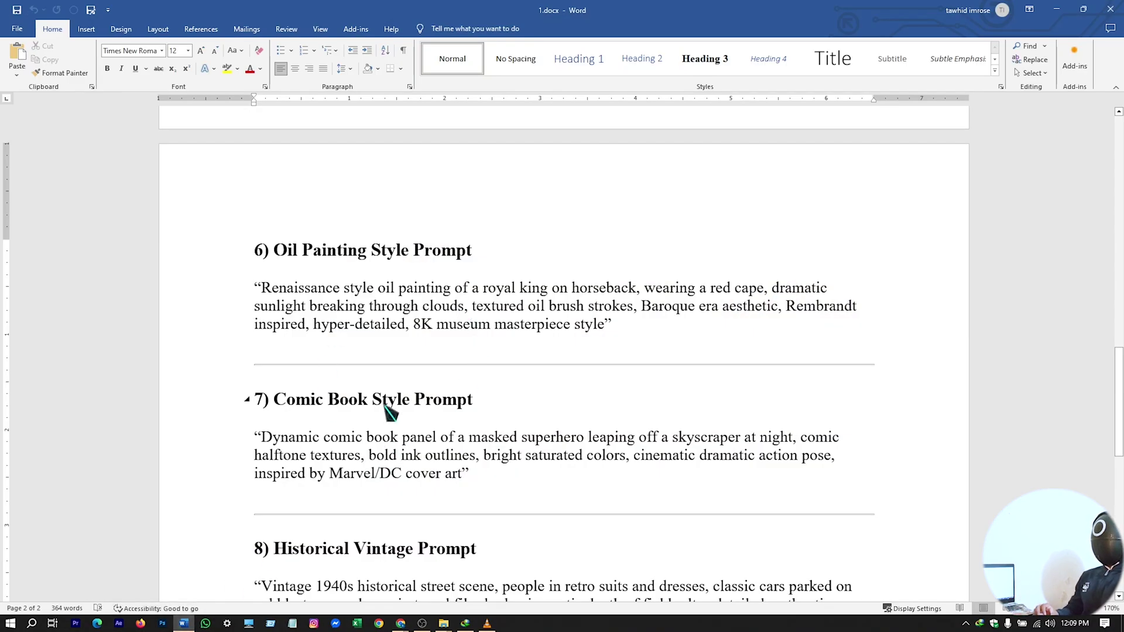
scroll(390, 411, "down", 1)
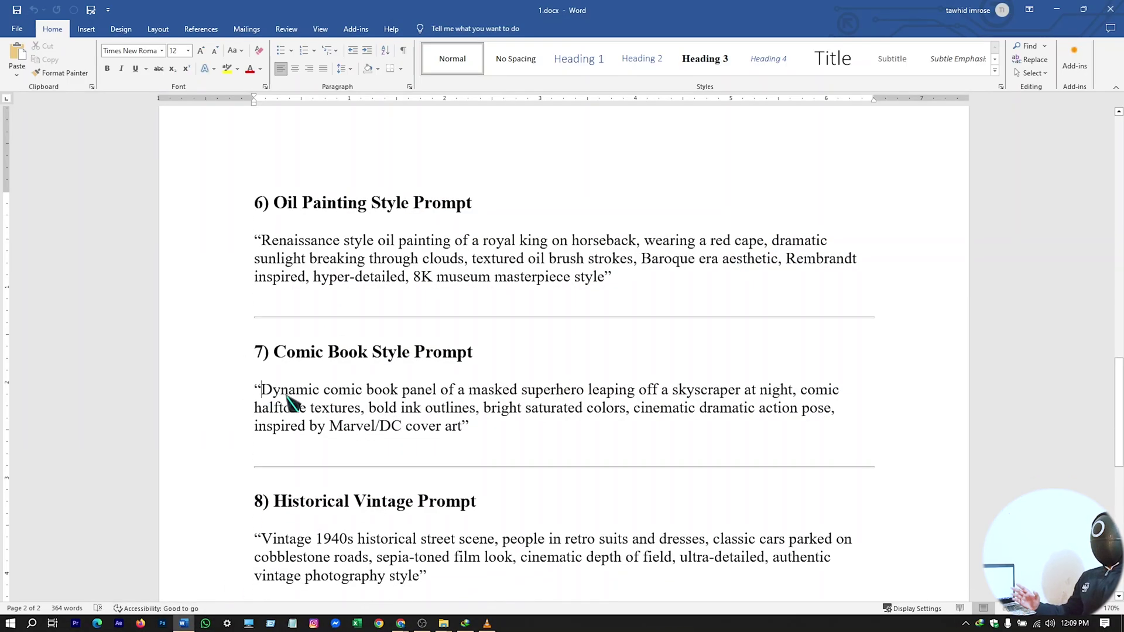
left_click_drag(296, 401, 466, 447)
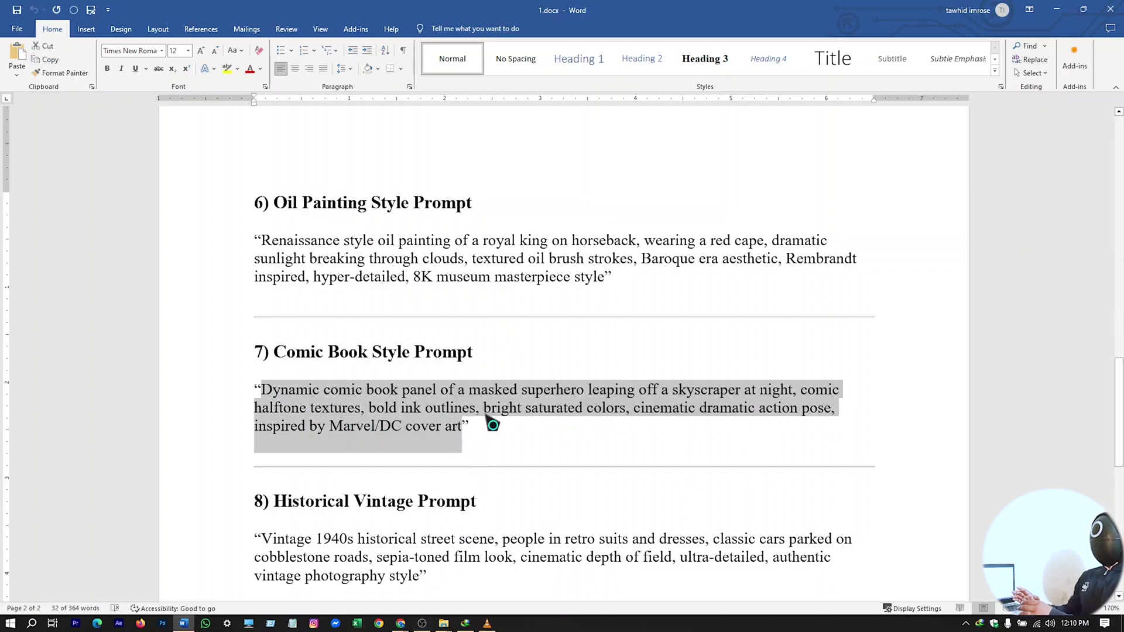
Paste the comic-style prompt, refine it with the Creative Assistant, and use the refined prompt.
mouse_move(400, 622)
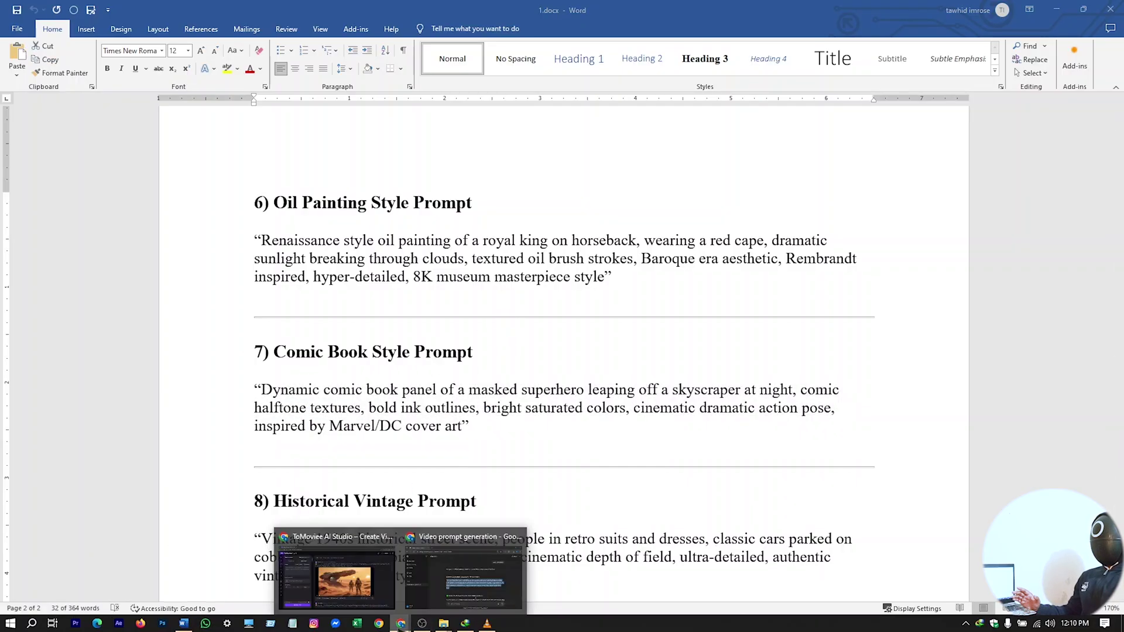
left_click(300, 585)
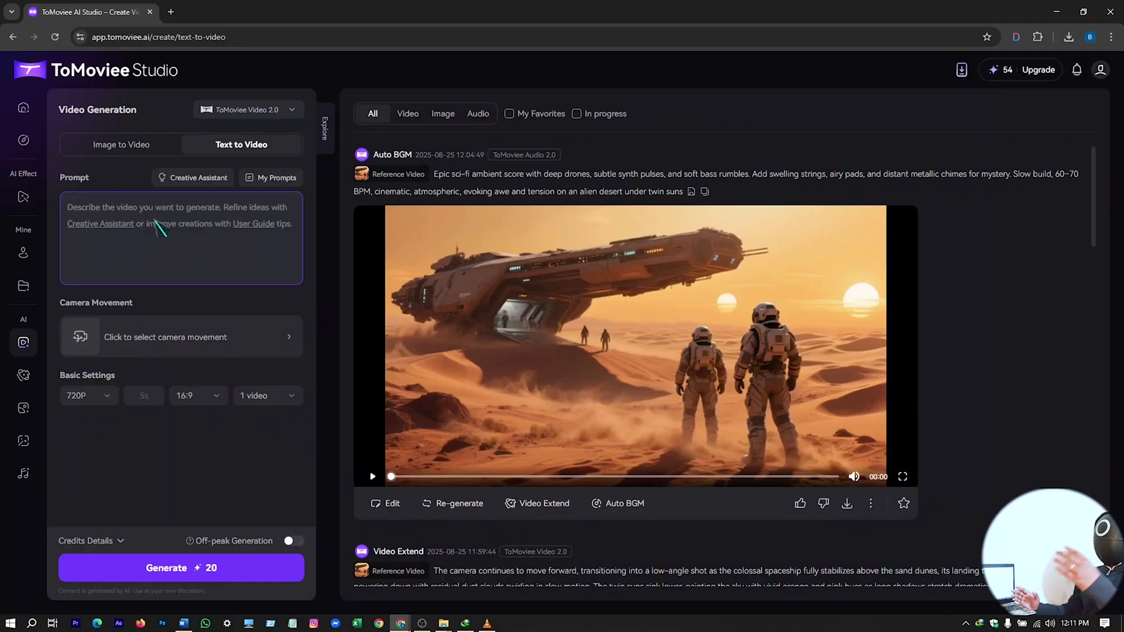
left_click(157, 223)
key("ctrl+v")
scroll(164, 269, "up", 2)
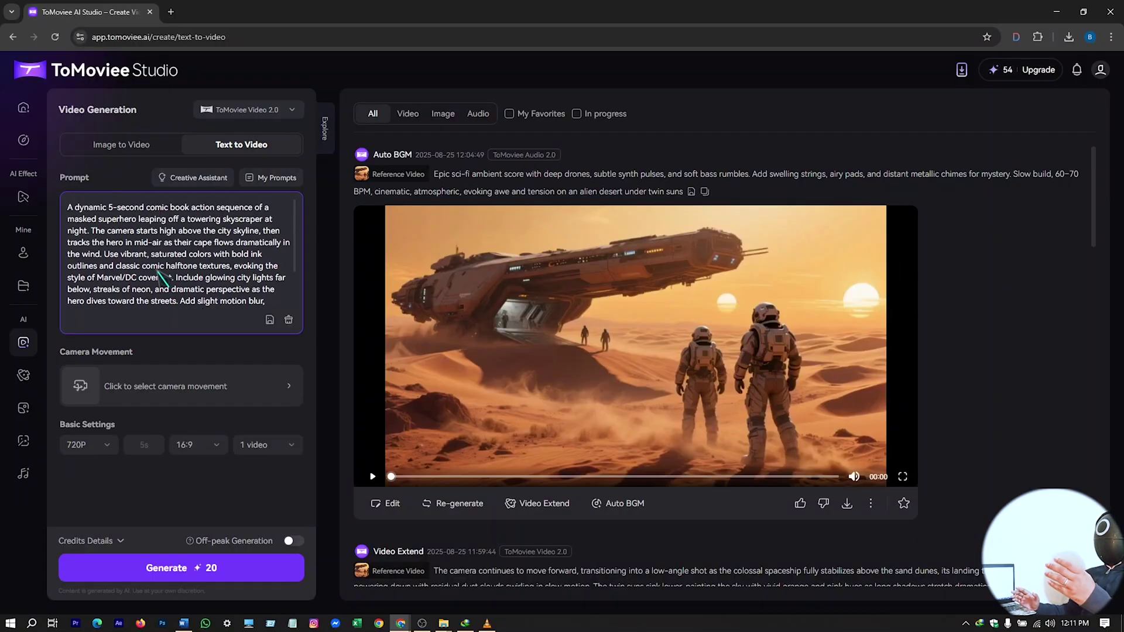
left_click(189, 181)
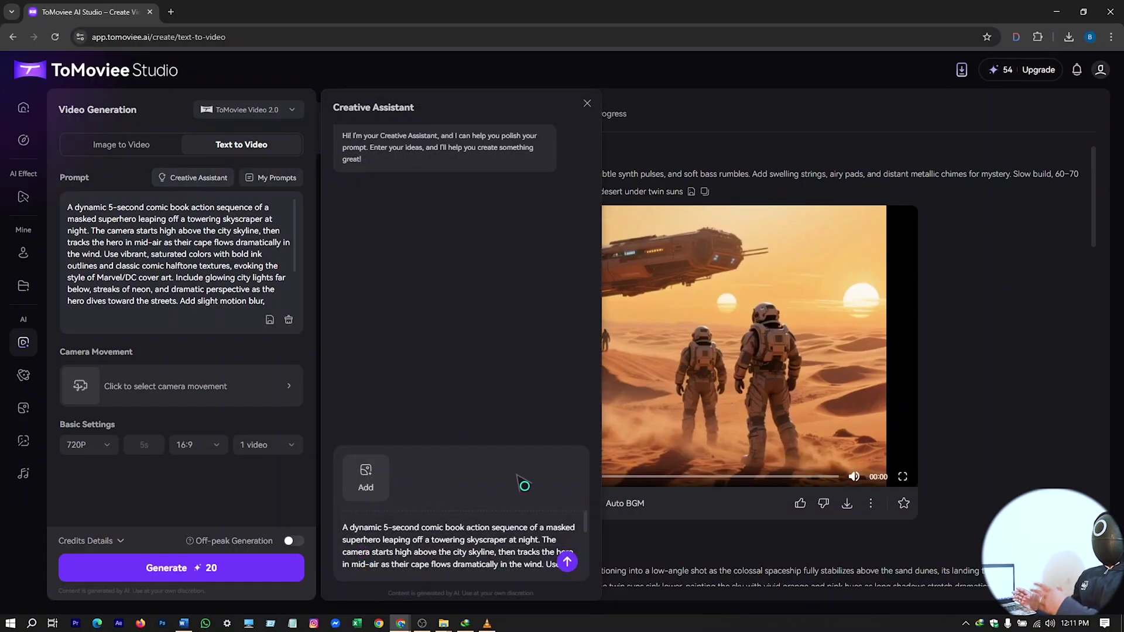
left_click(567, 561)
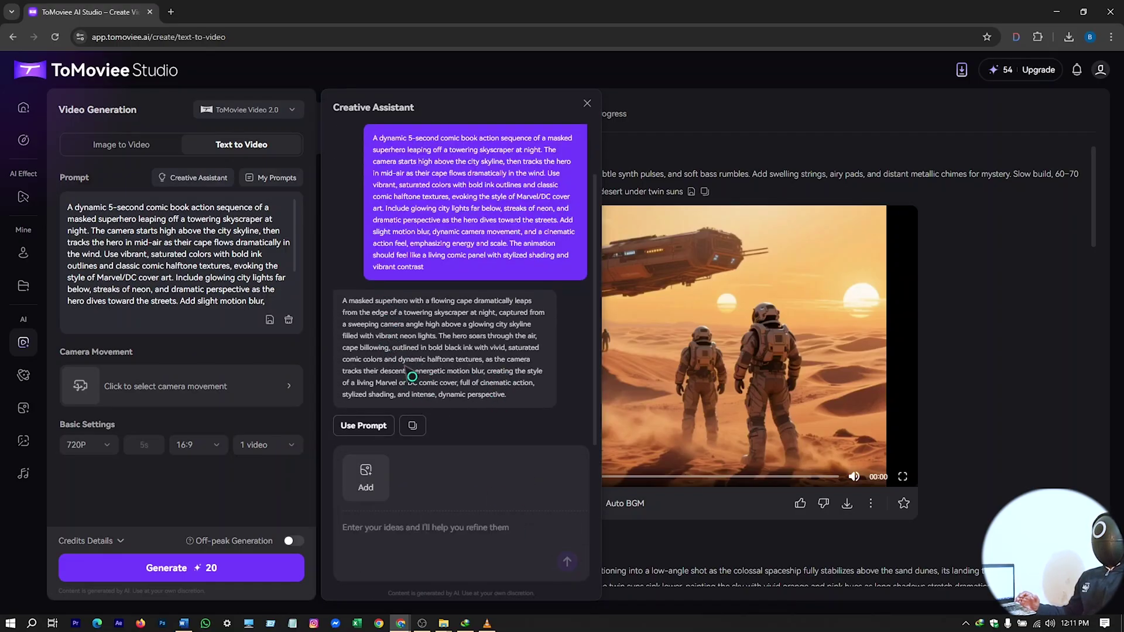
left_click(373, 430)
Generate a Dolly Out text-to-video clip of the stormy alien planet and preview it full screen.
left_click(373, 275)
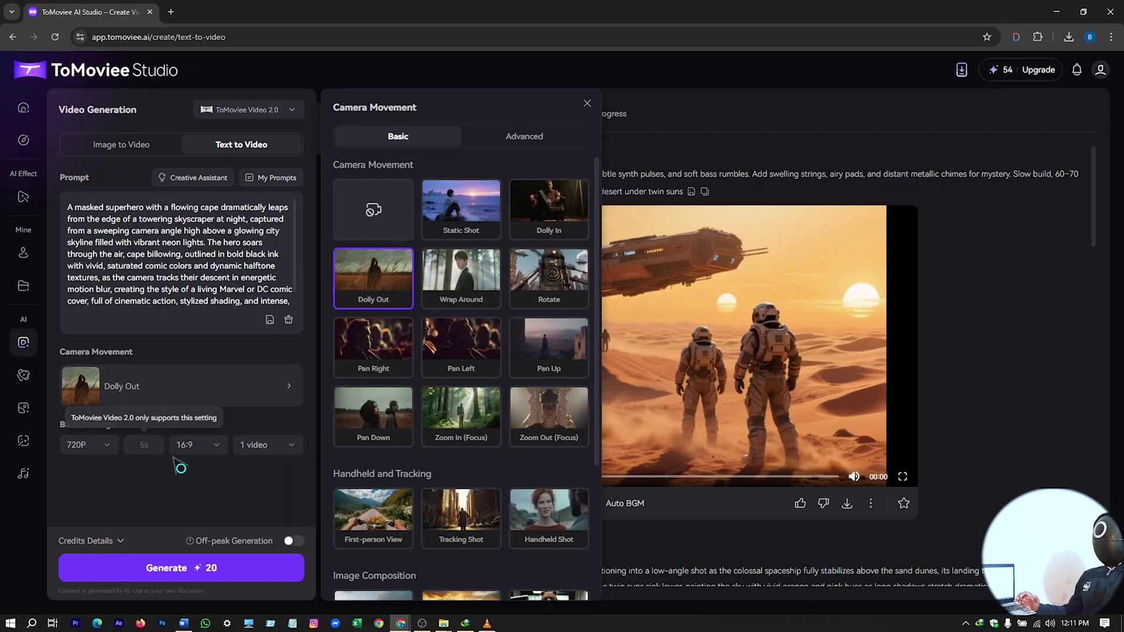
left_click(185, 570)
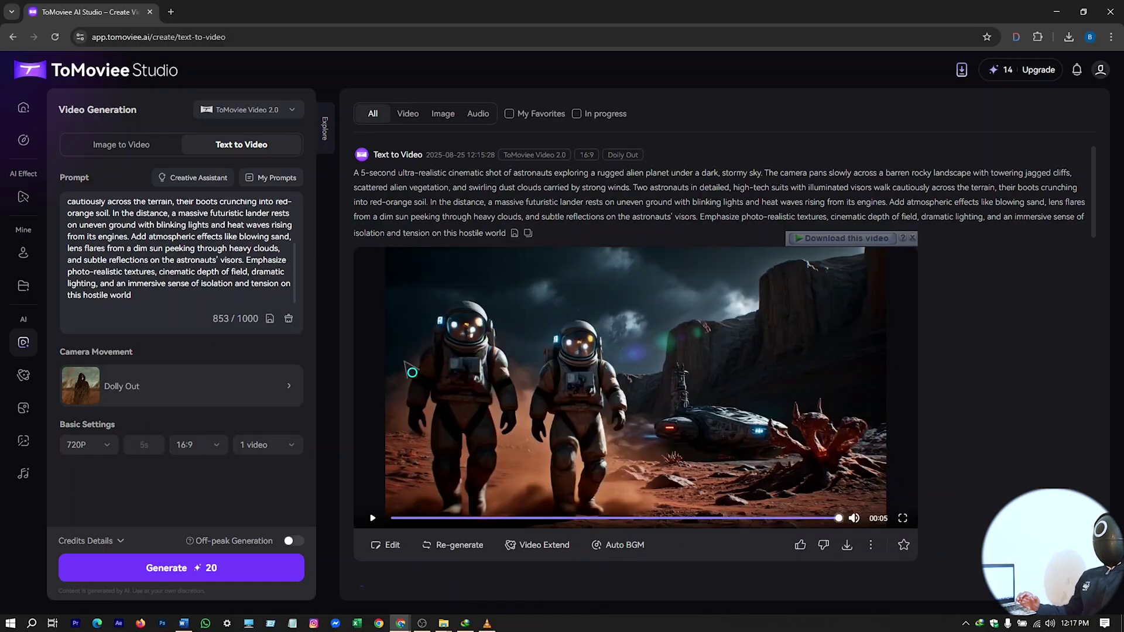
left_click(373, 519)
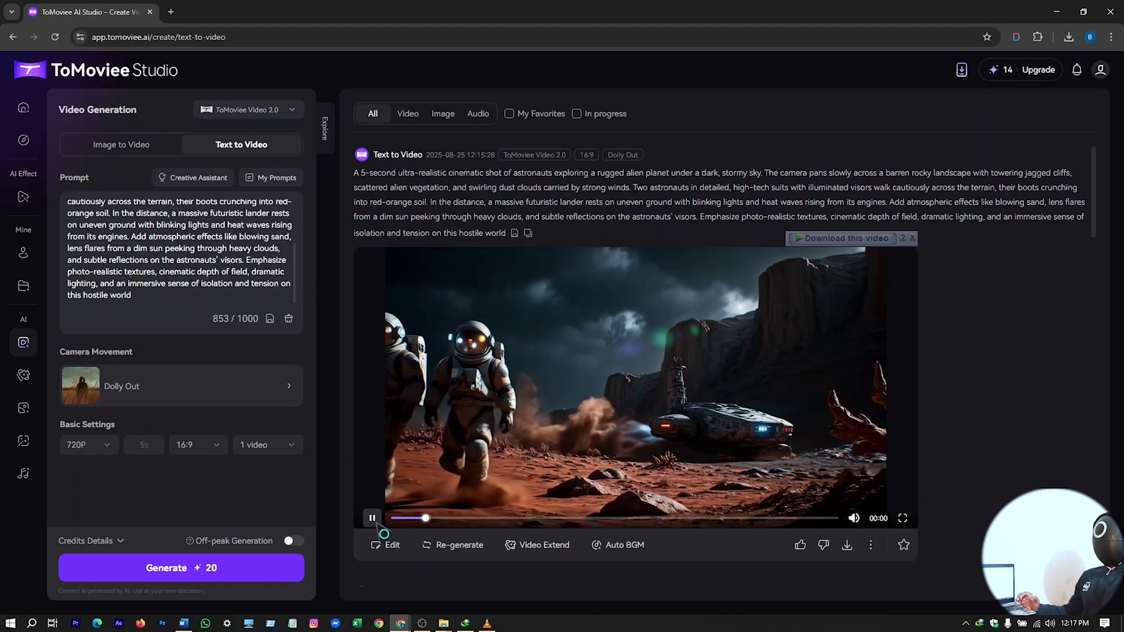
left_click(902, 518)
key("Escape")
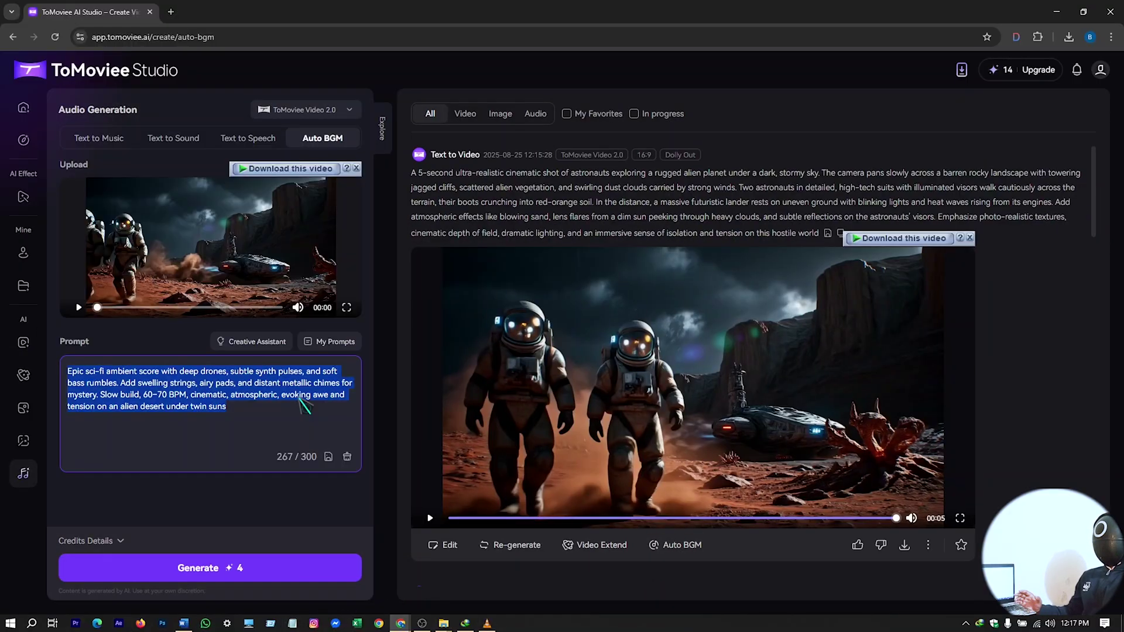
Add an Auto BGM soundtrack to the astronaut video and preview the result full screen.
left_click(290, 457)
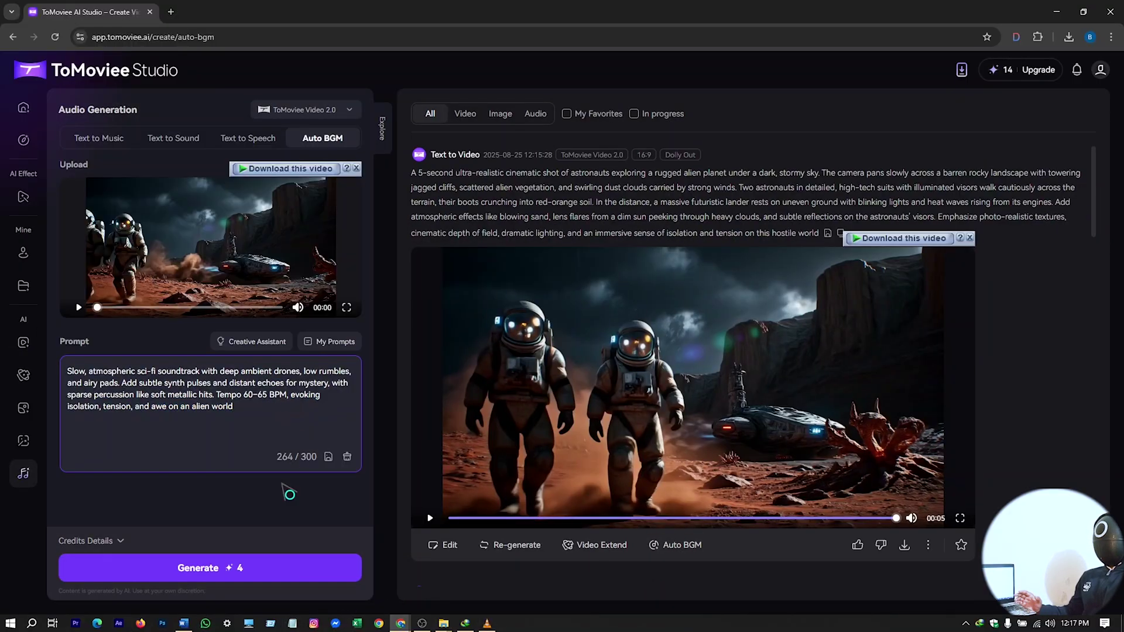
left_click(279, 568)
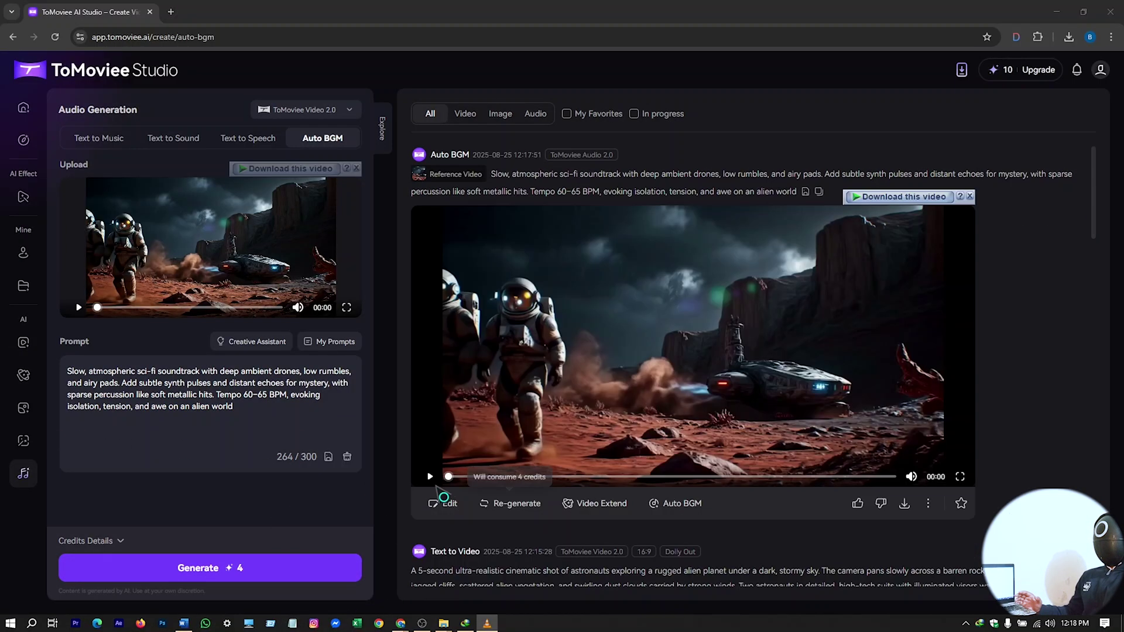
left_click(430, 477)
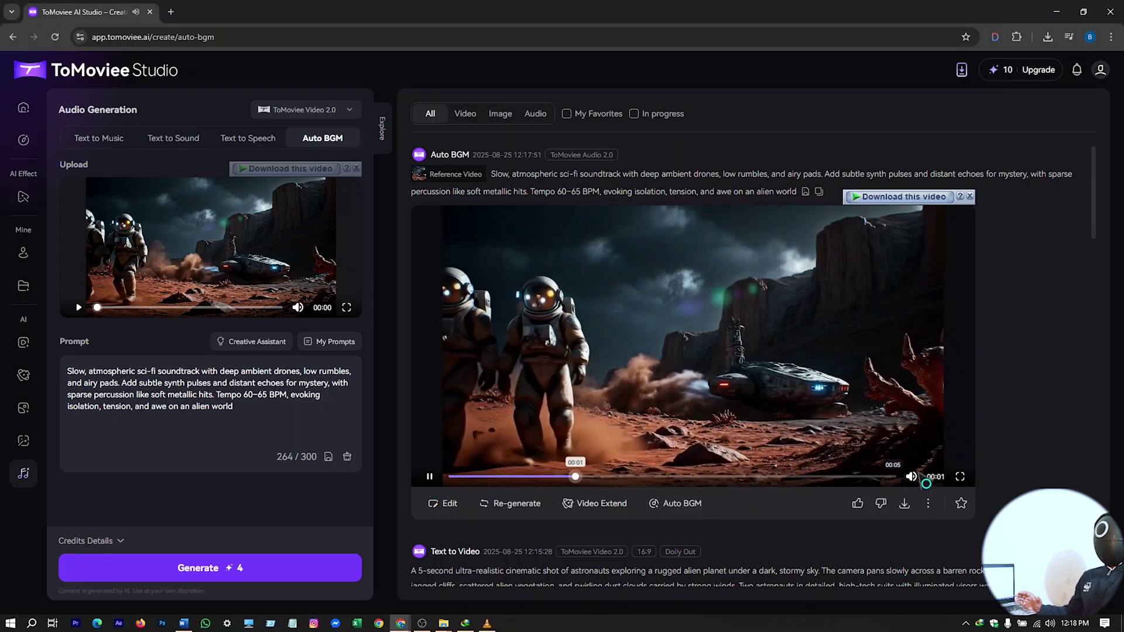
left_click(960, 477)
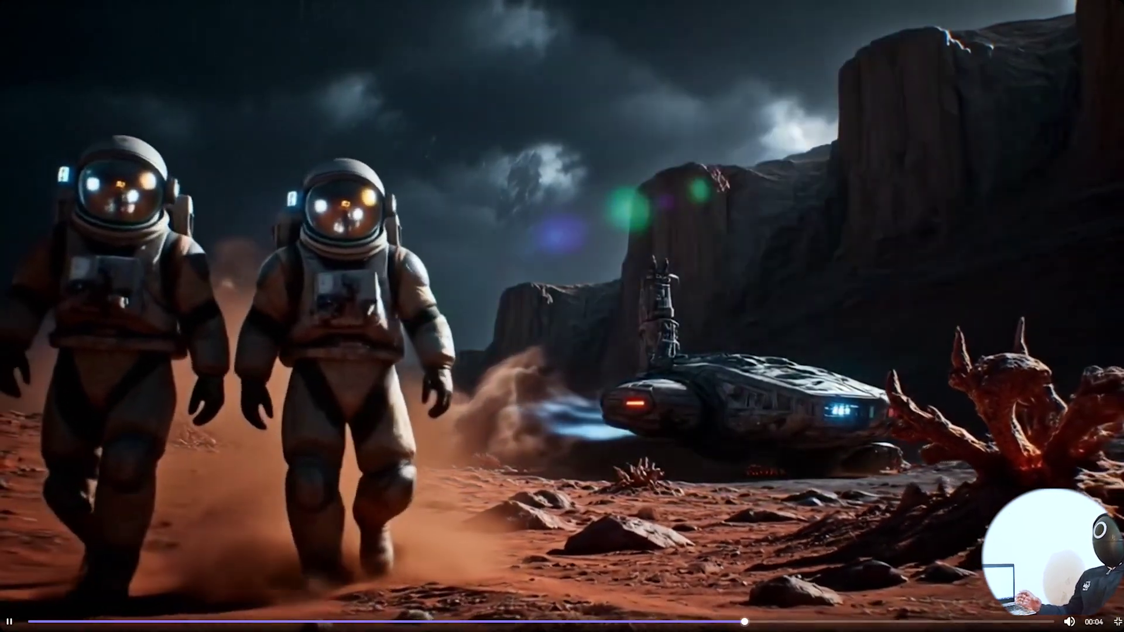
key("Escape")
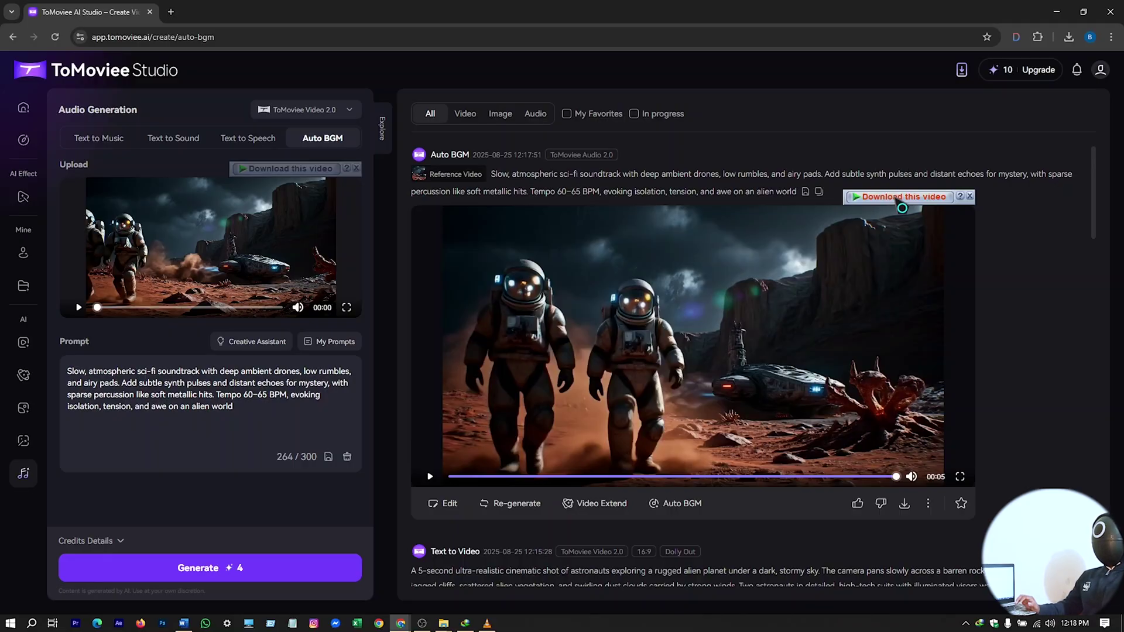
Save the scored astronaut clip as an MP4 with IDM, play it, and return to Chrome.
left_click(895, 200)
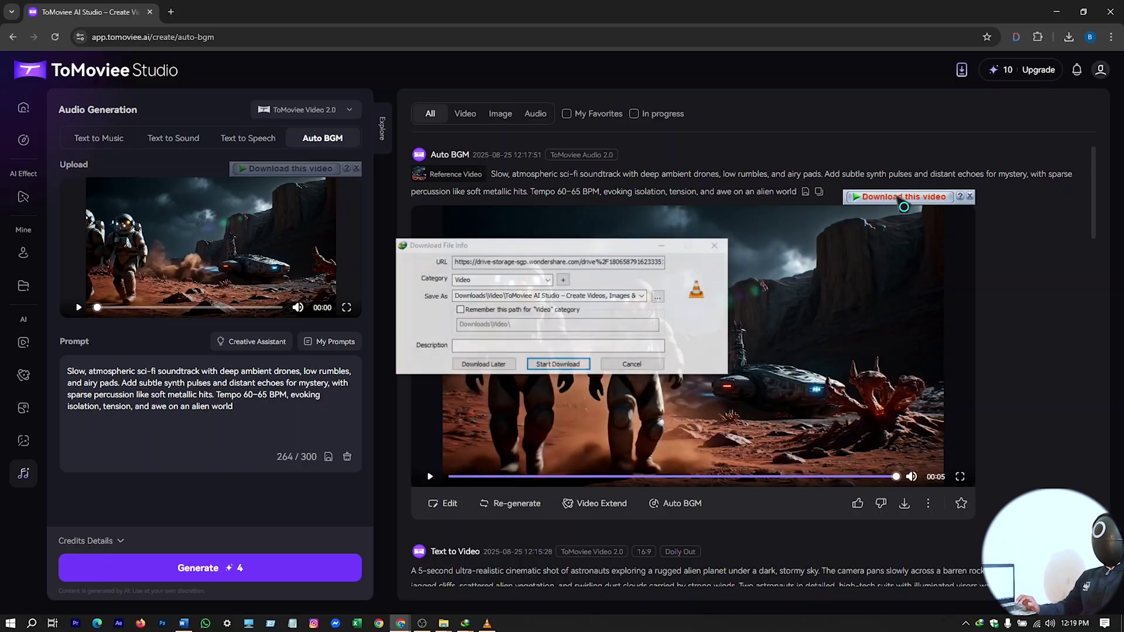
left_click(569, 364)
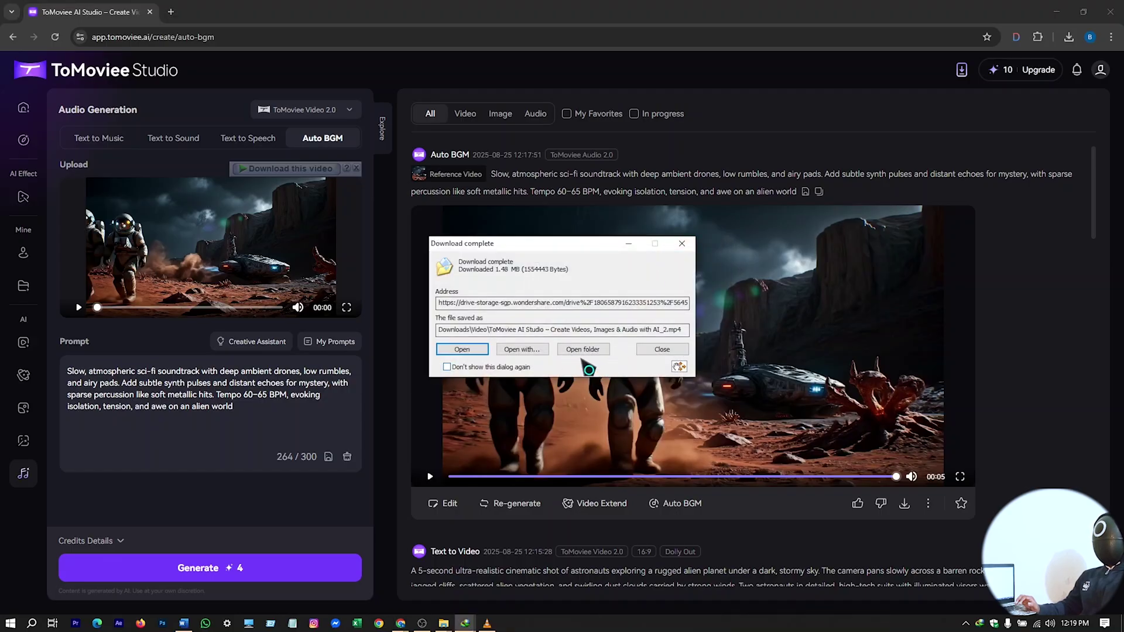
left_click(475, 353)
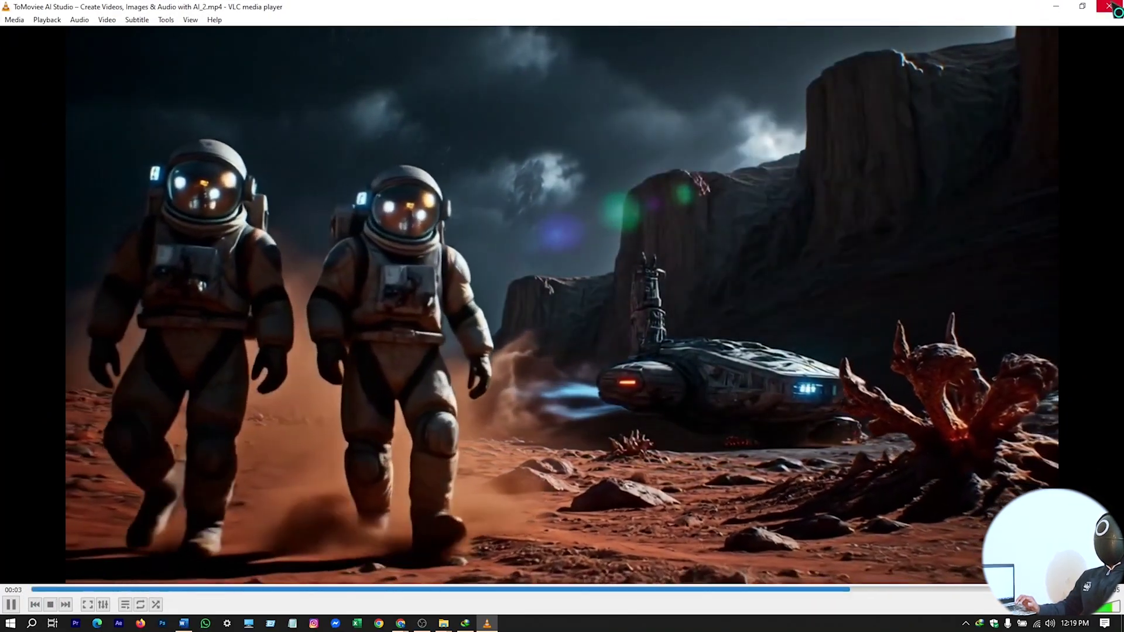
key("alt+Tab")
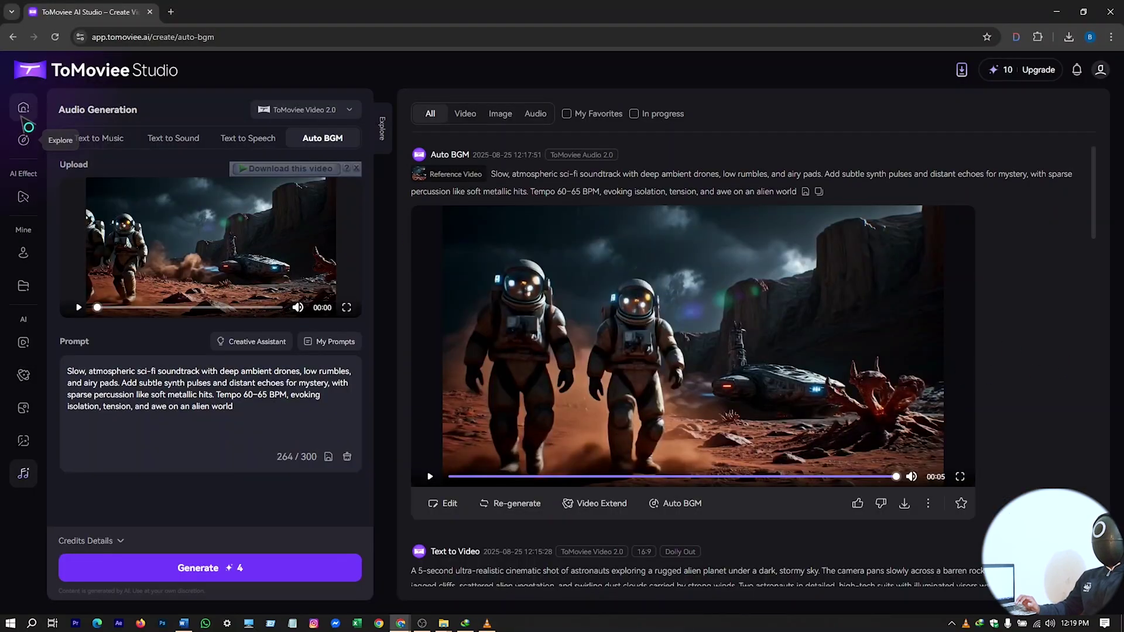
Return to the ToMoviee studio home page from the sidebar.
left_click(27, 118)
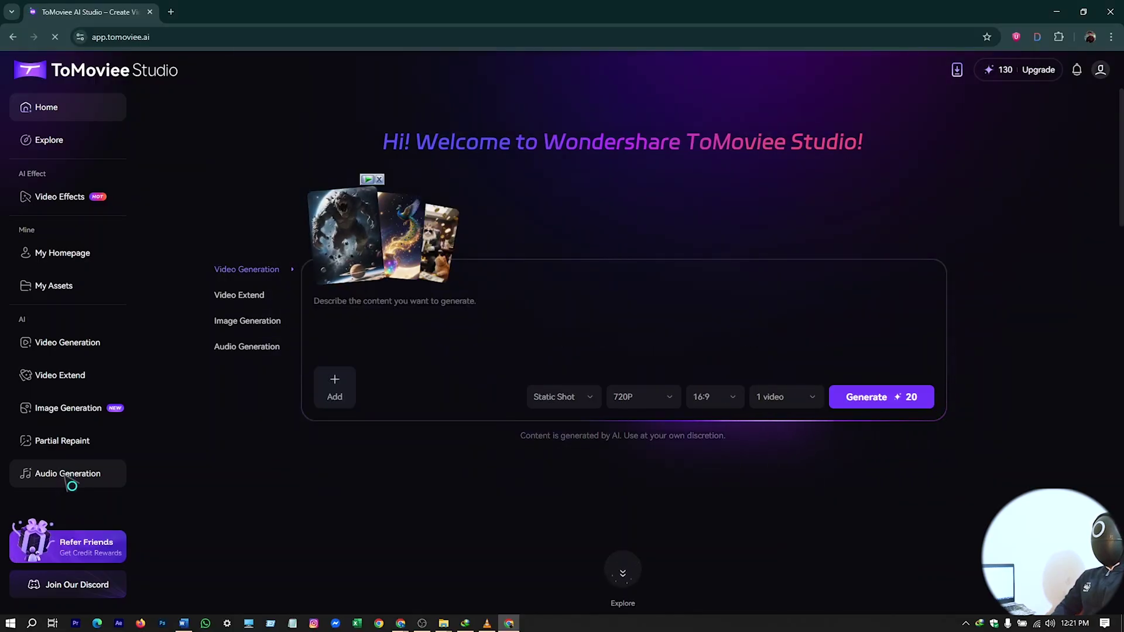
Open Text to Music and enter a shortened 273-character epic cinematic music-style prompt.
left_click(69, 474)
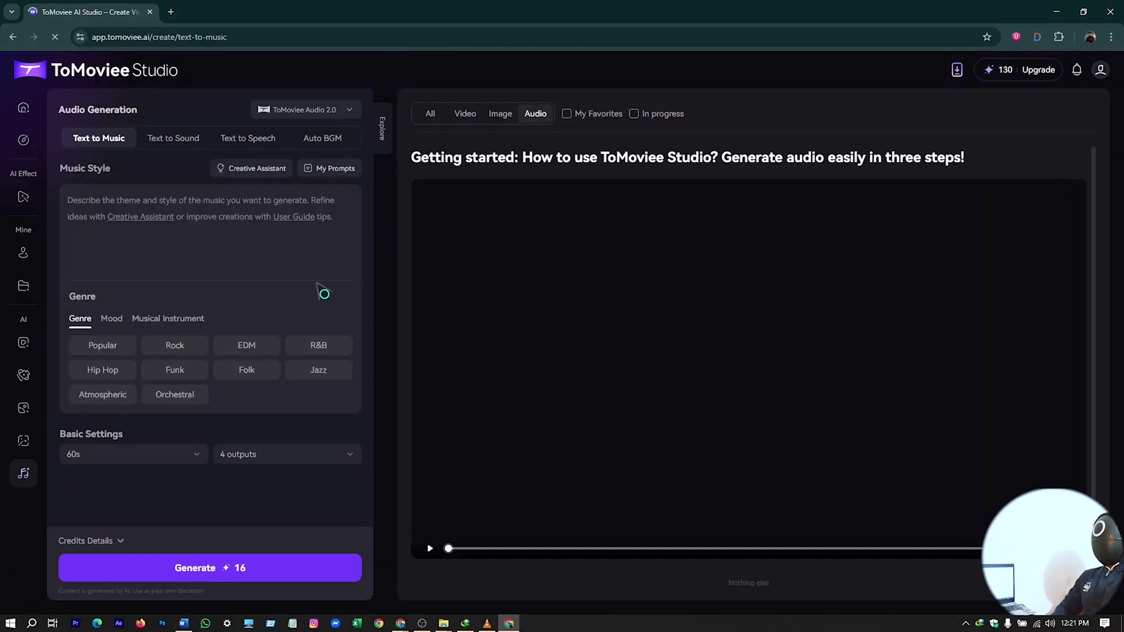
left_click(168, 212)
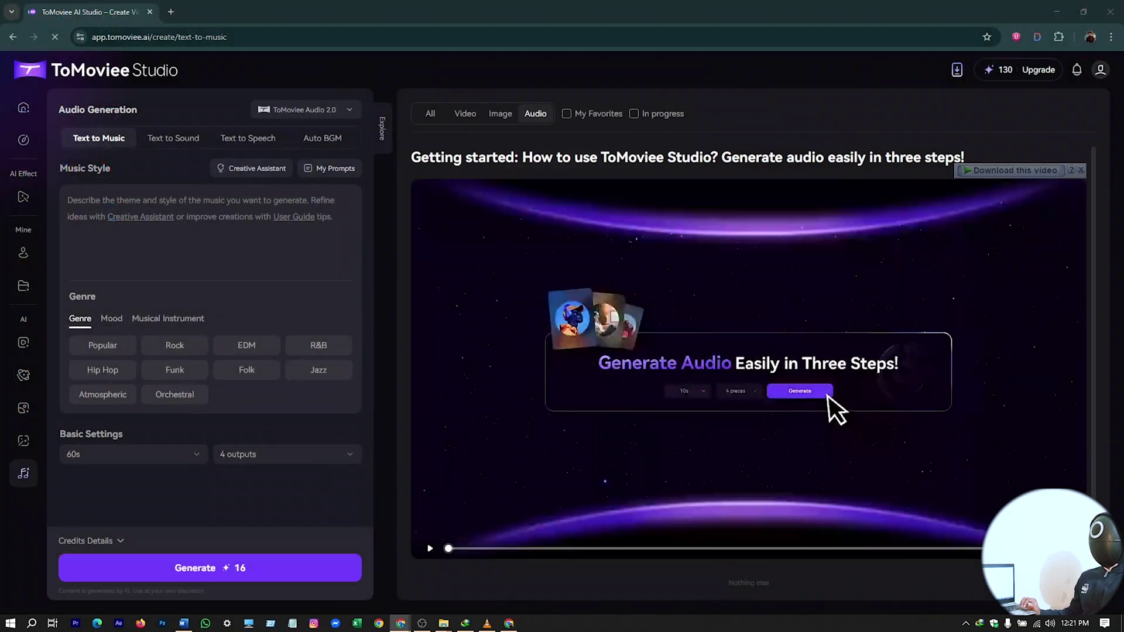
left_click(218, 258)
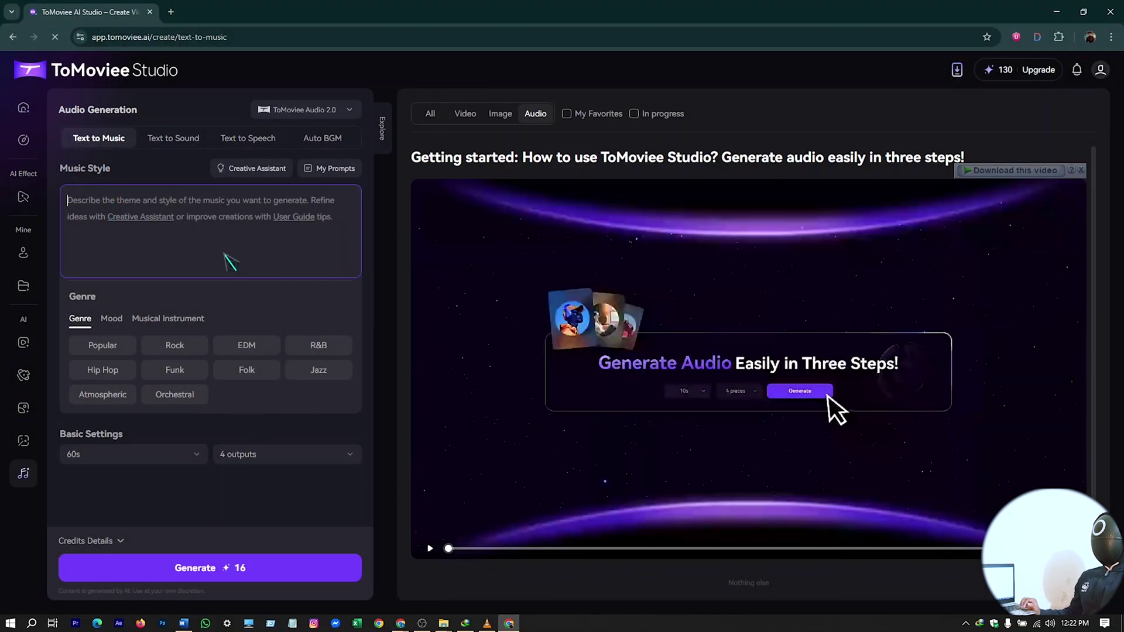
key("ctrl+v")
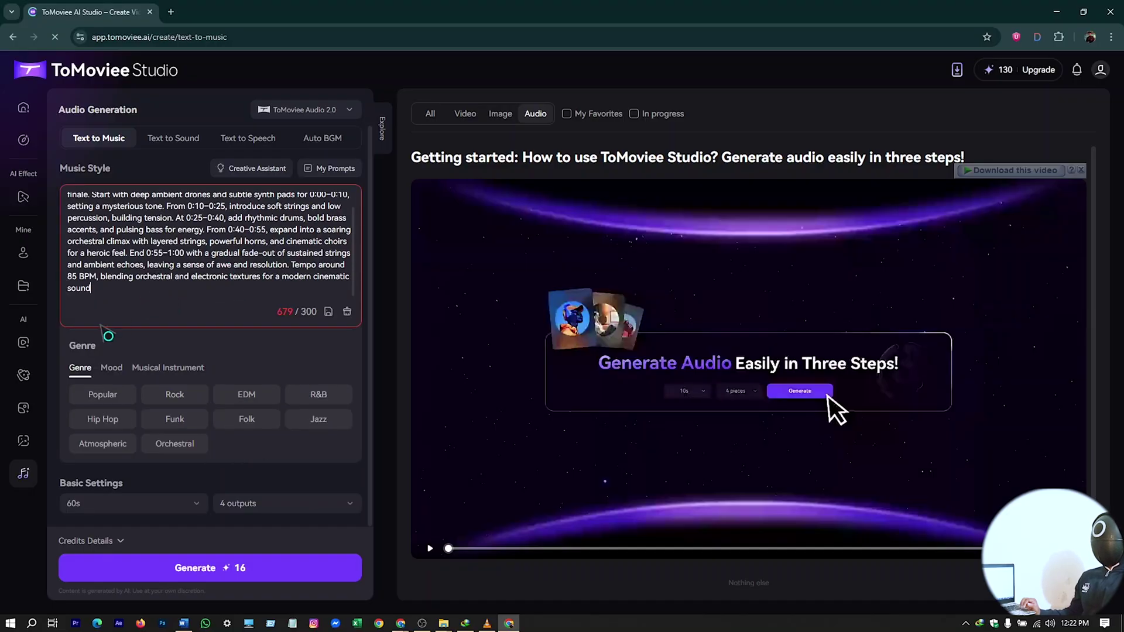
key("ctrl+a")
type("Epic 60-sec cinematic track: start with deep ambient drones and soft strings (0–10s), add low percussion and tension build (10–25s), then bold brass and rhythmic drums (25–40s). Soaring orchestral climax with choir (40–55s), fade with echoes (55–60s). Heroic, dramatic tone")
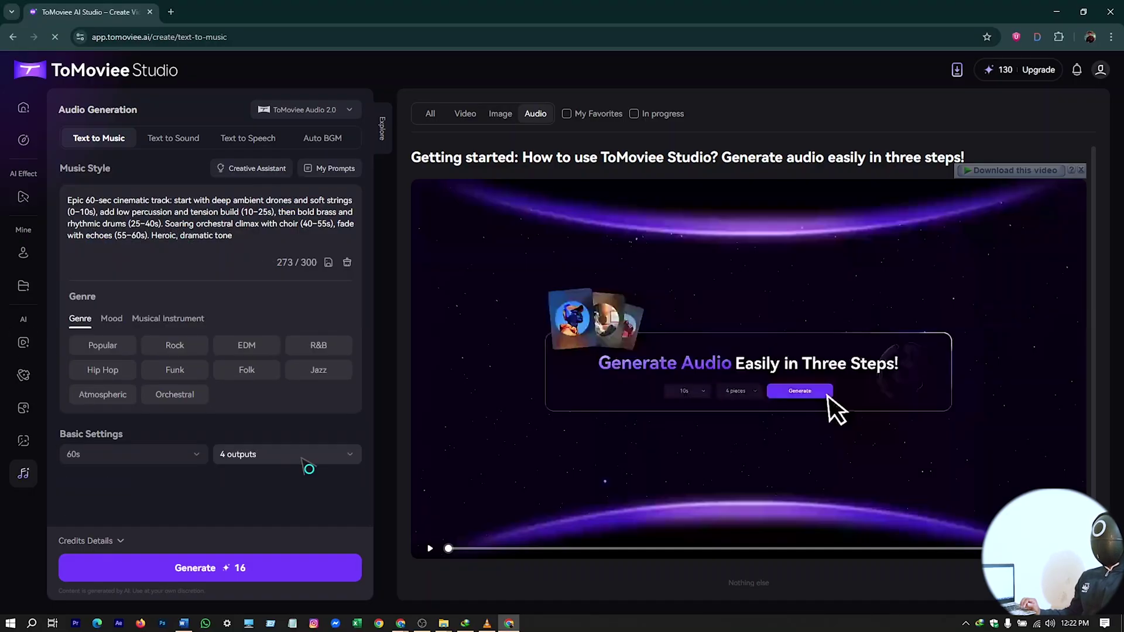
Set 2 outputs with a 60s duration and add the Orchestral genre tag.
left_click(309, 457)
left_click(292, 381)
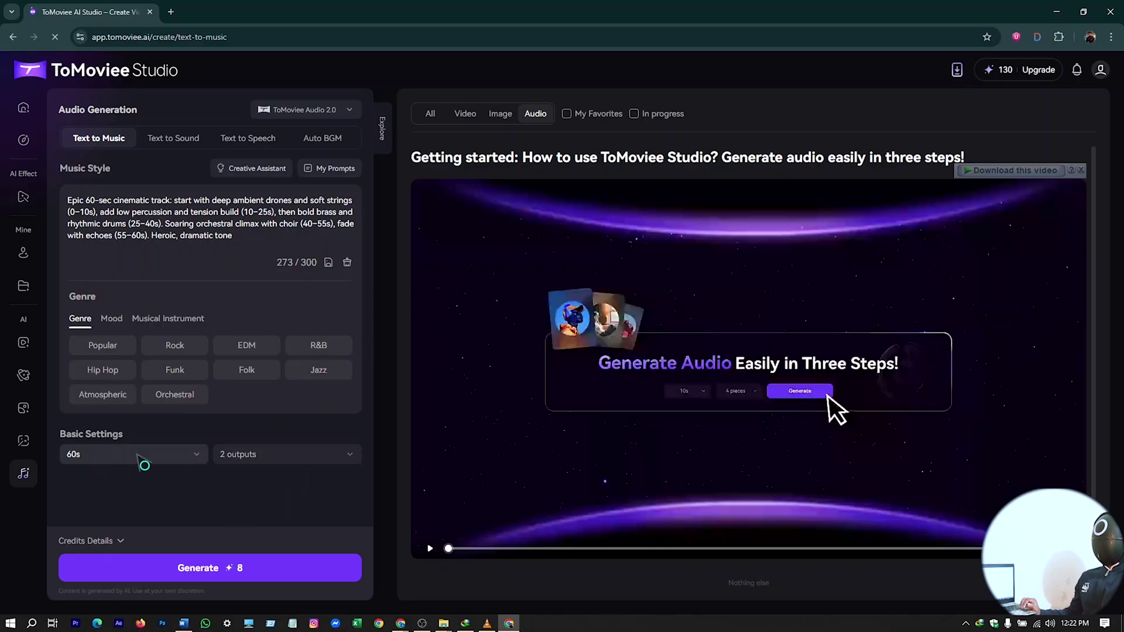
left_click(117, 456)
left_click(115, 501)
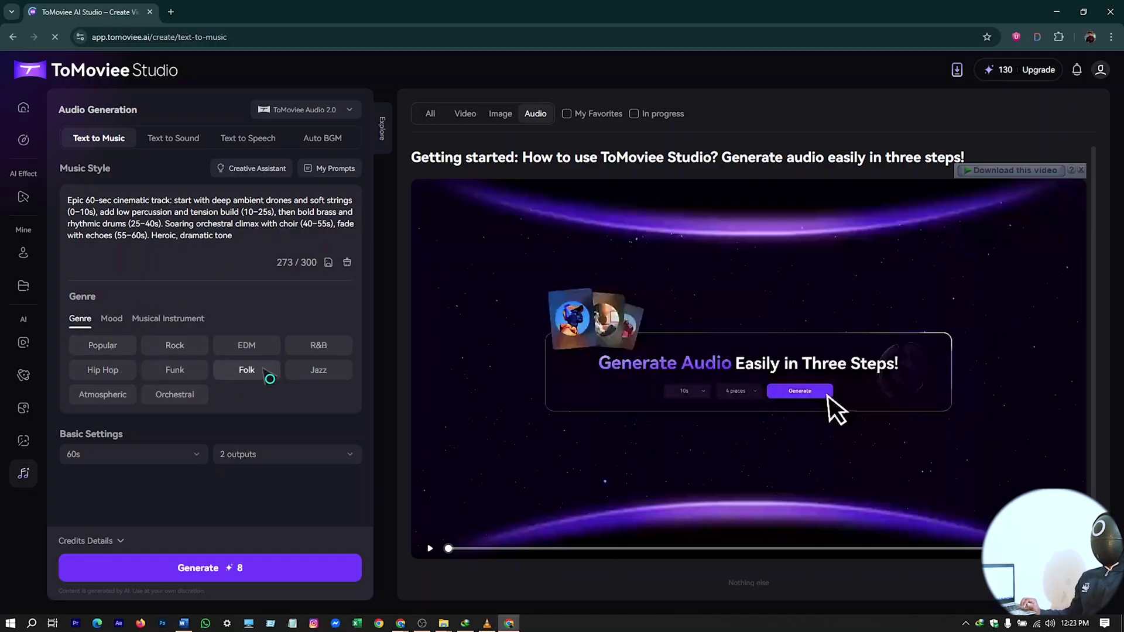
left_click(175, 396)
left_click(301, 257)
Send the orchestral prompt to Creative Assistant, apply its heroic cinematic rewrite, and generate the tracks.
left_click(235, 237)
left_click(252, 168)
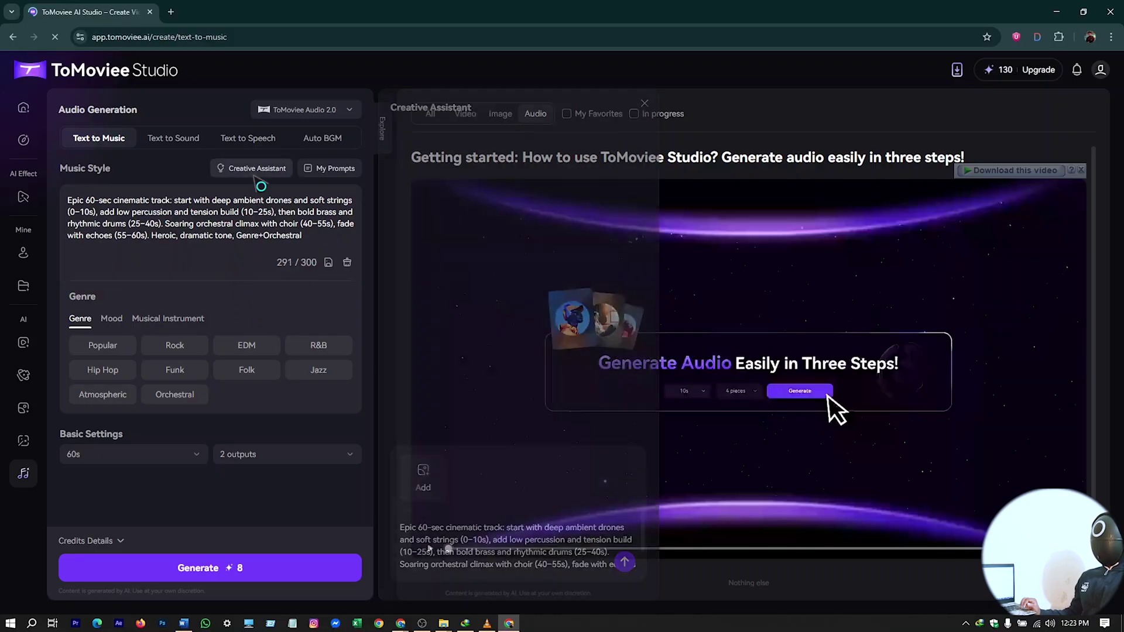
left_click(624, 560)
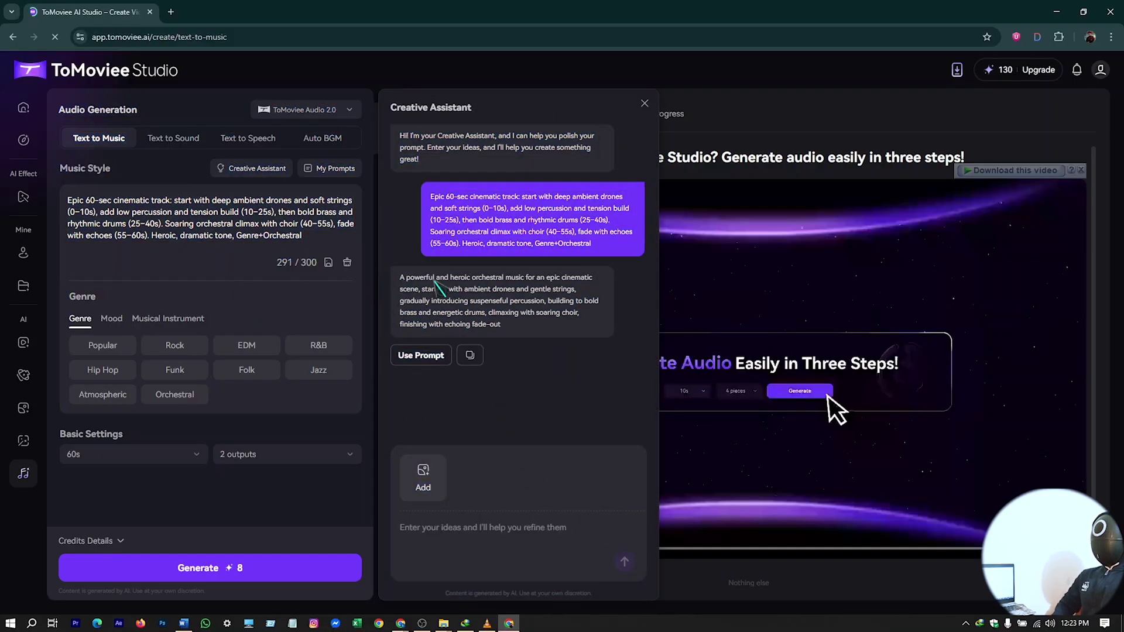
left_click_drag(509, 340, 415, 253)
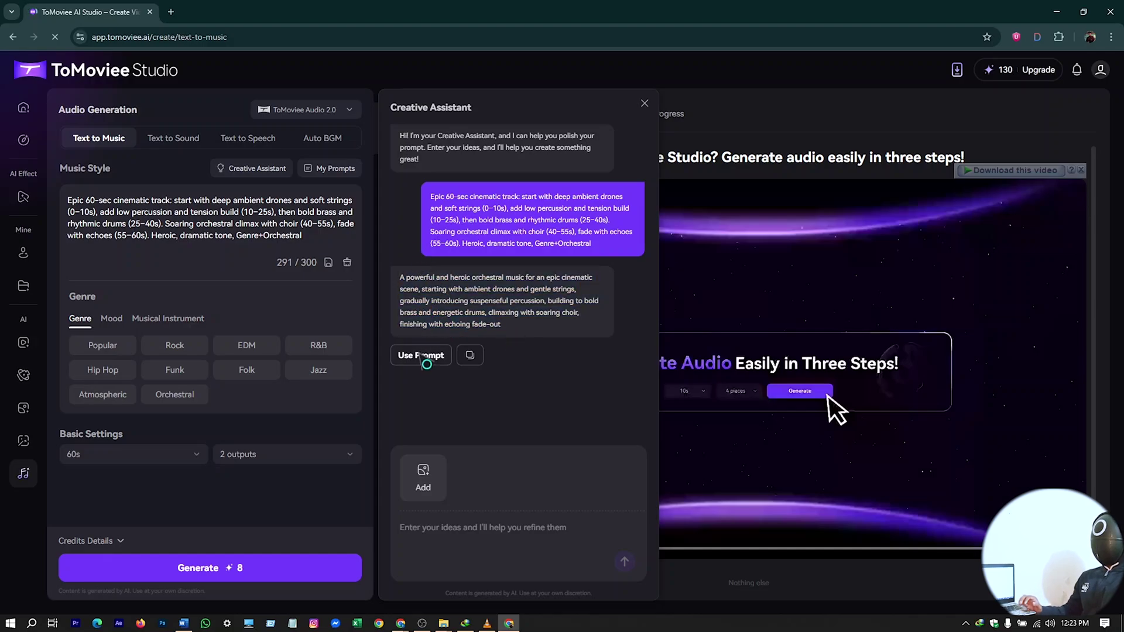
left_click(426, 356)
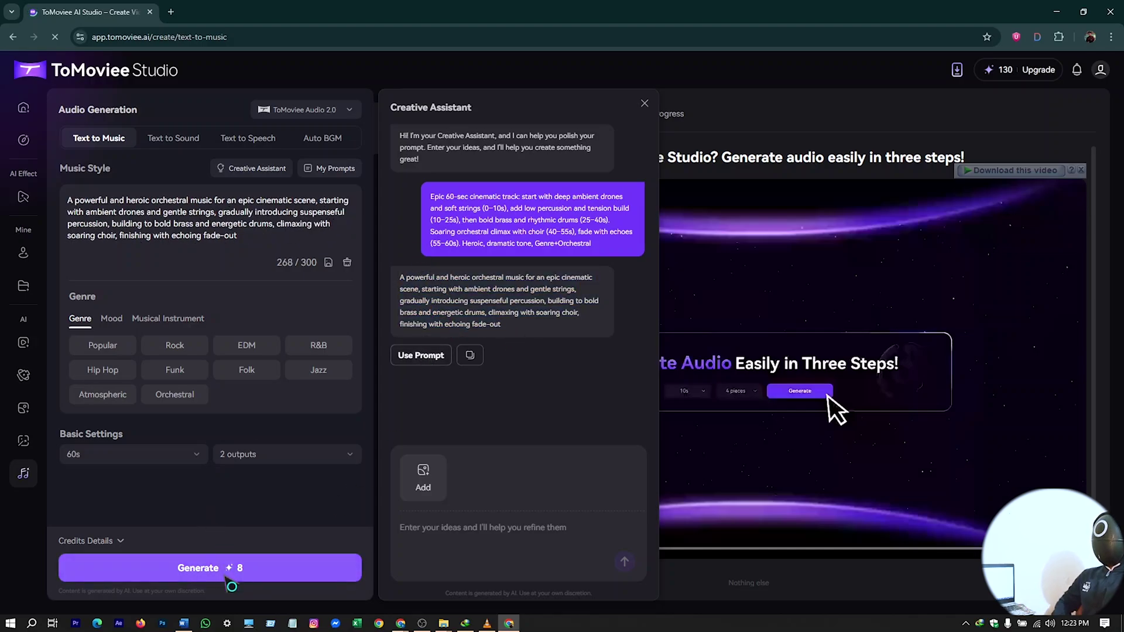
left_click(225, 578)
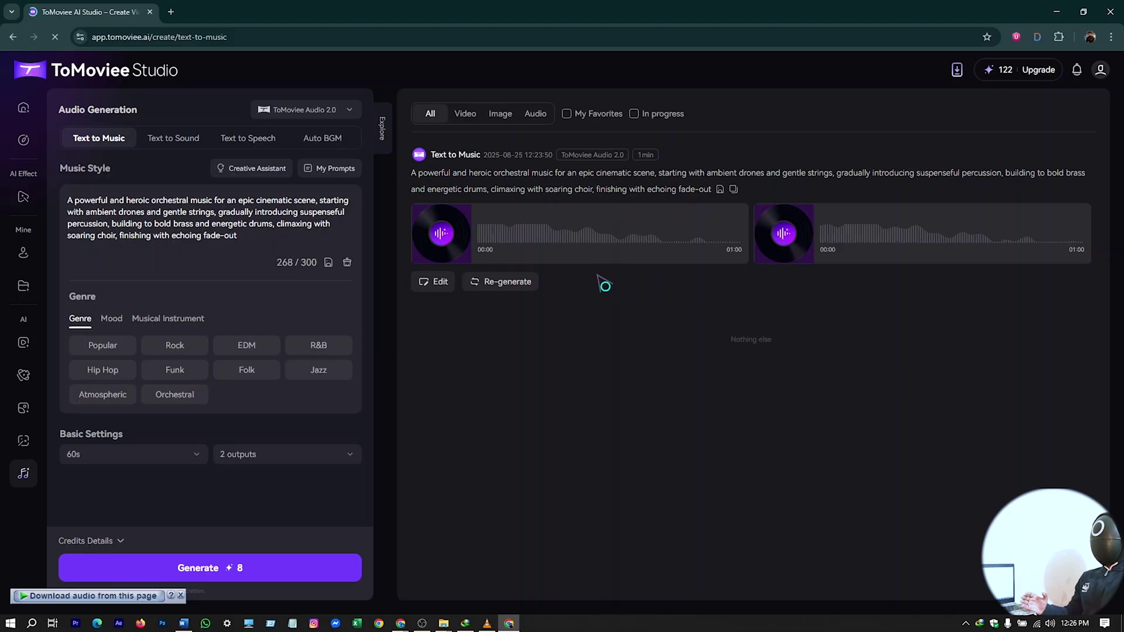
Play the first orchestral track in the full player, skipping ahead to about 00:47.
left_click(449, 242)
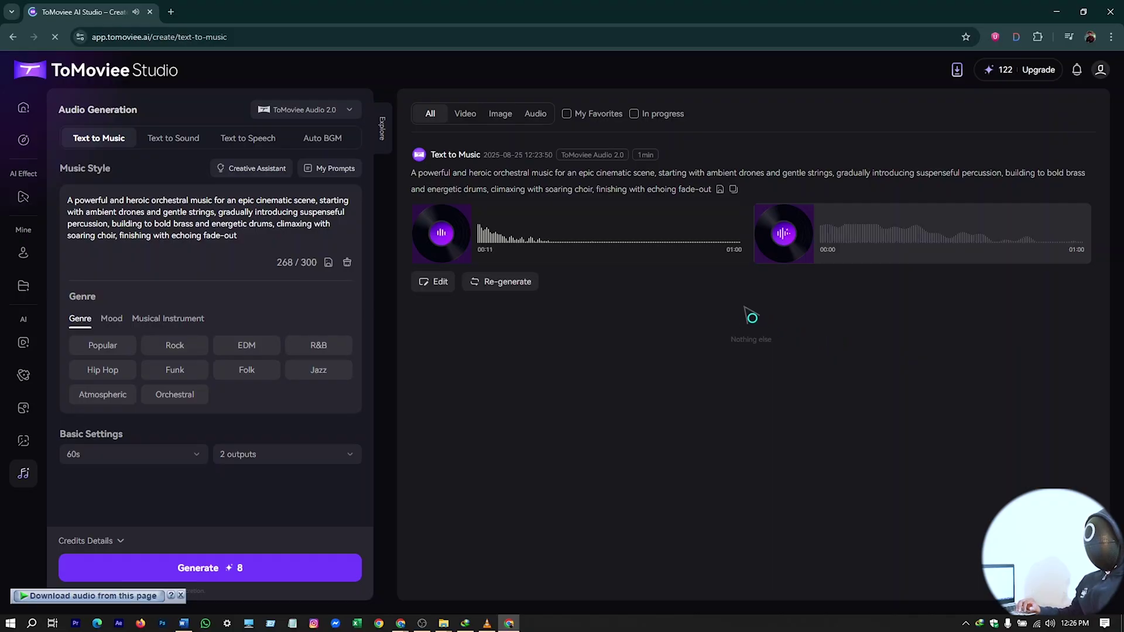
left_click(655, 249)
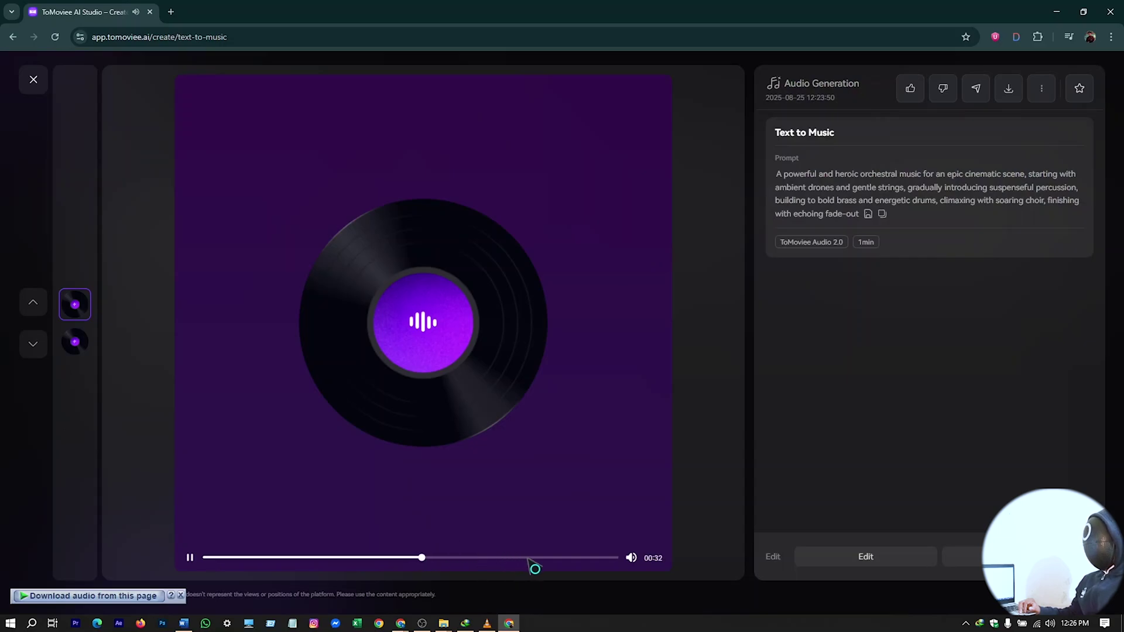
left_click(527, 558)
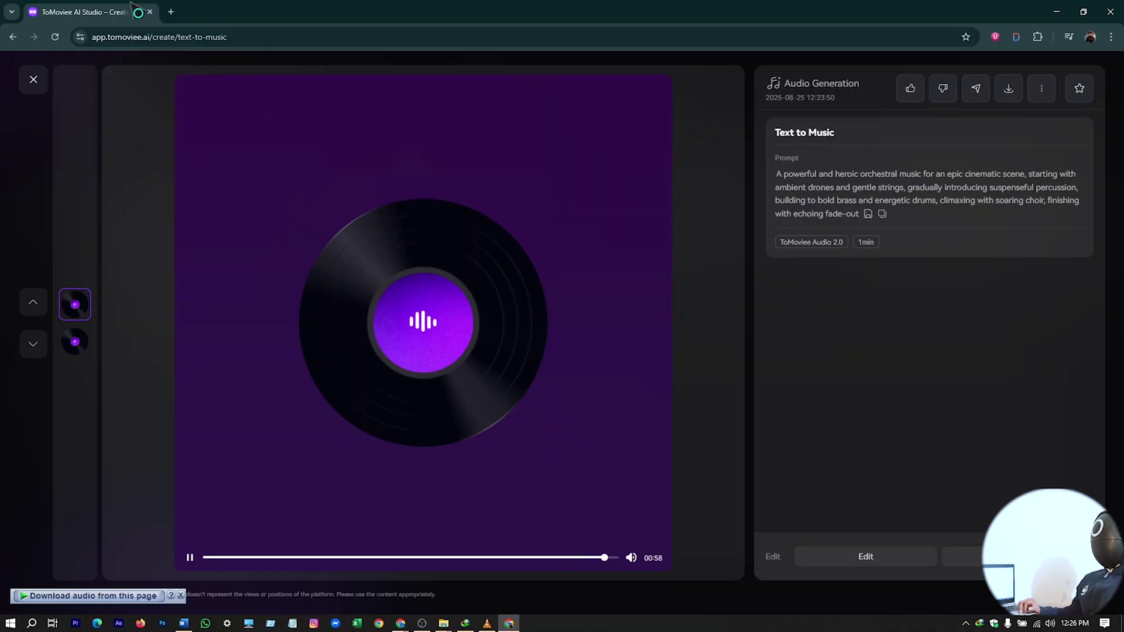
Play the second track, pausing and resuming it, then skip near the end to 00:52.
left_click(34, 79)
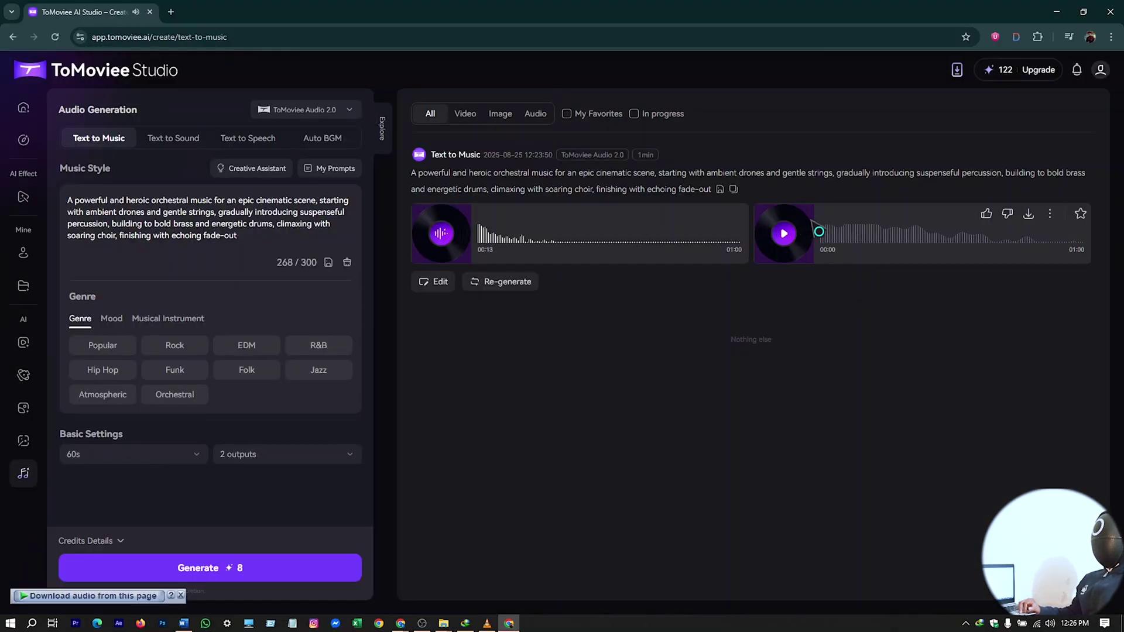
left_click(826, 232)
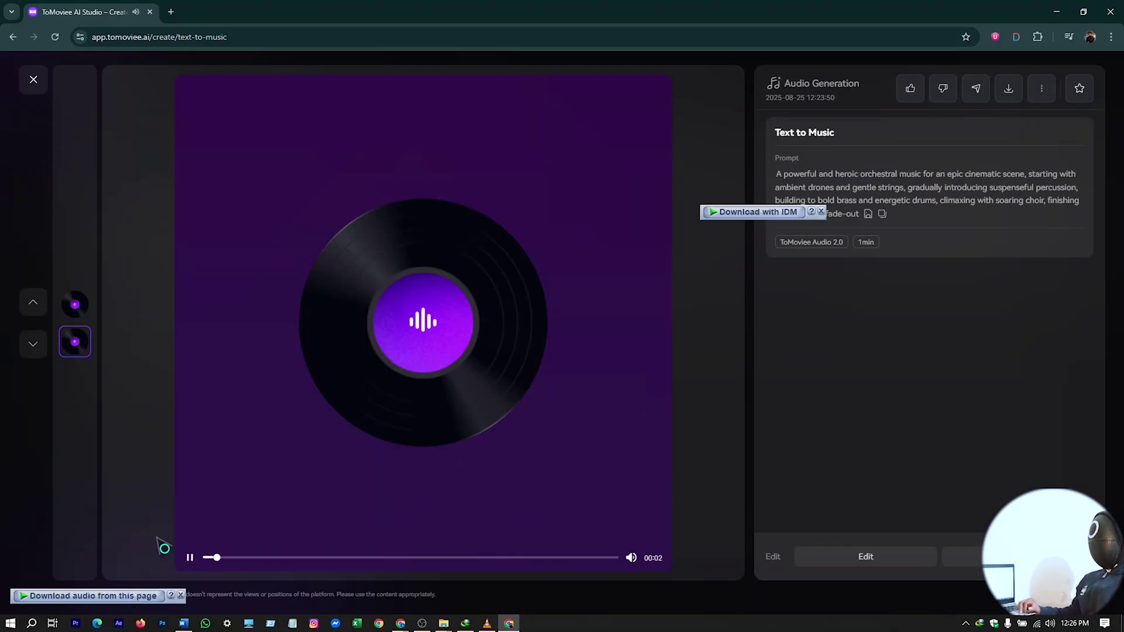
left_click(191, 557)
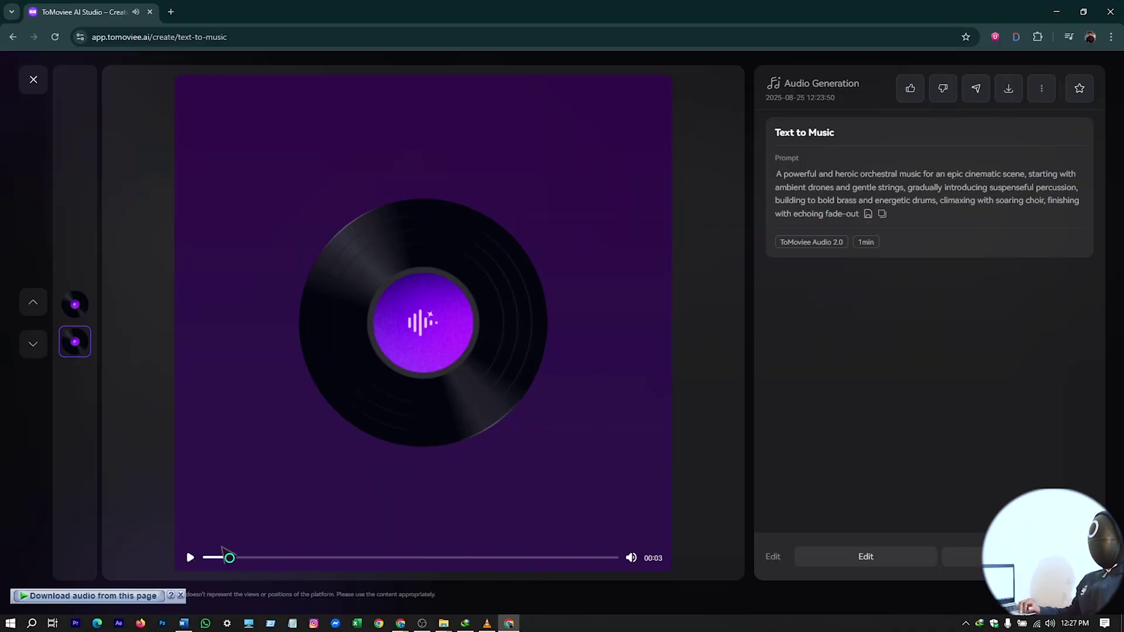
left_click(190, 558)
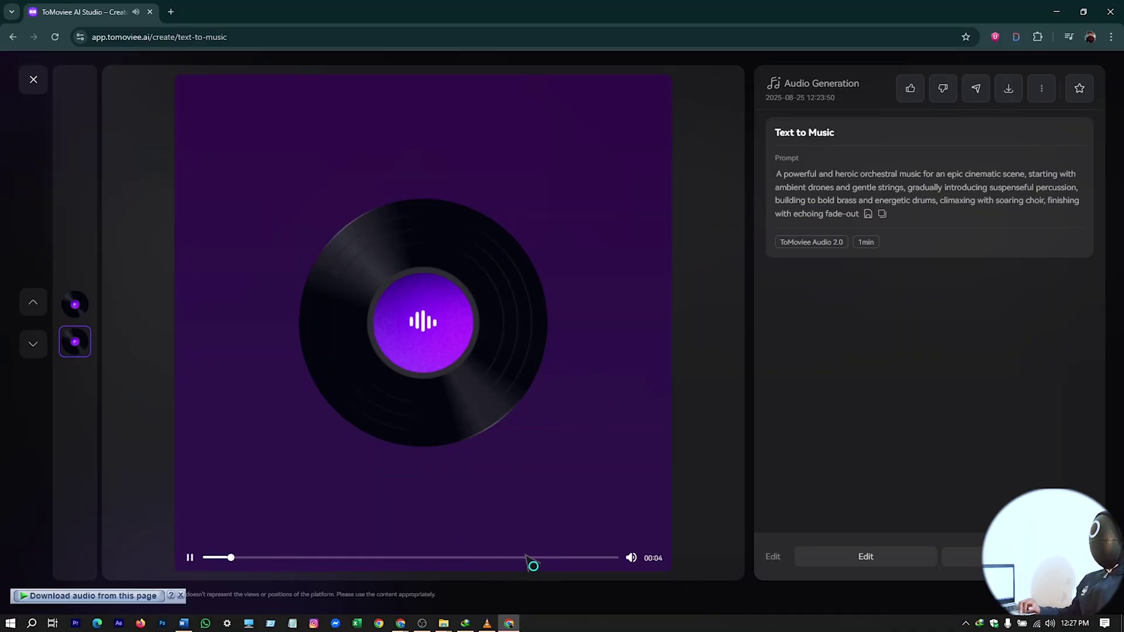
left_click(563, 558)
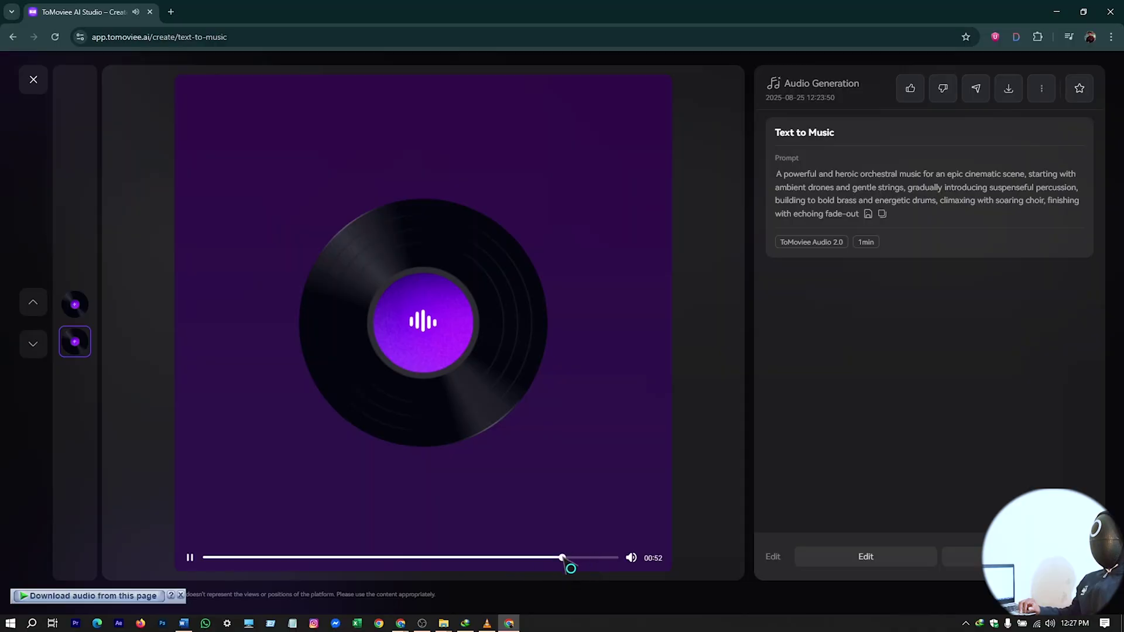
Close the track player, go home, and open the Refer Friends rewards dialog offering 50 credits.
left_click(33, 79)
left_click(23, 94)
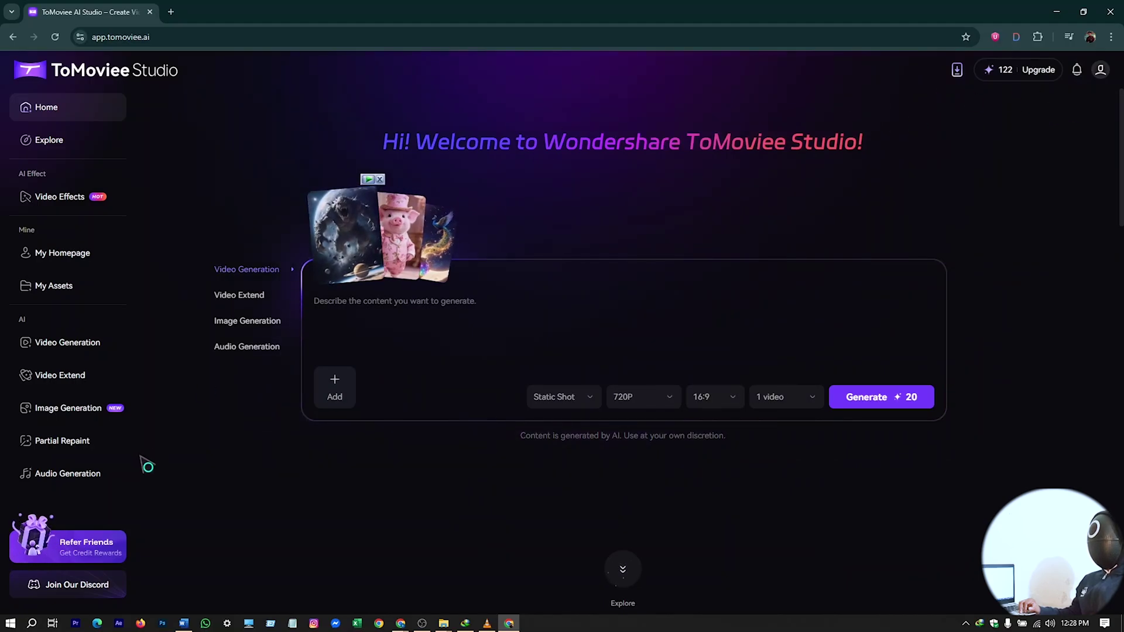
left_click(99, 550)
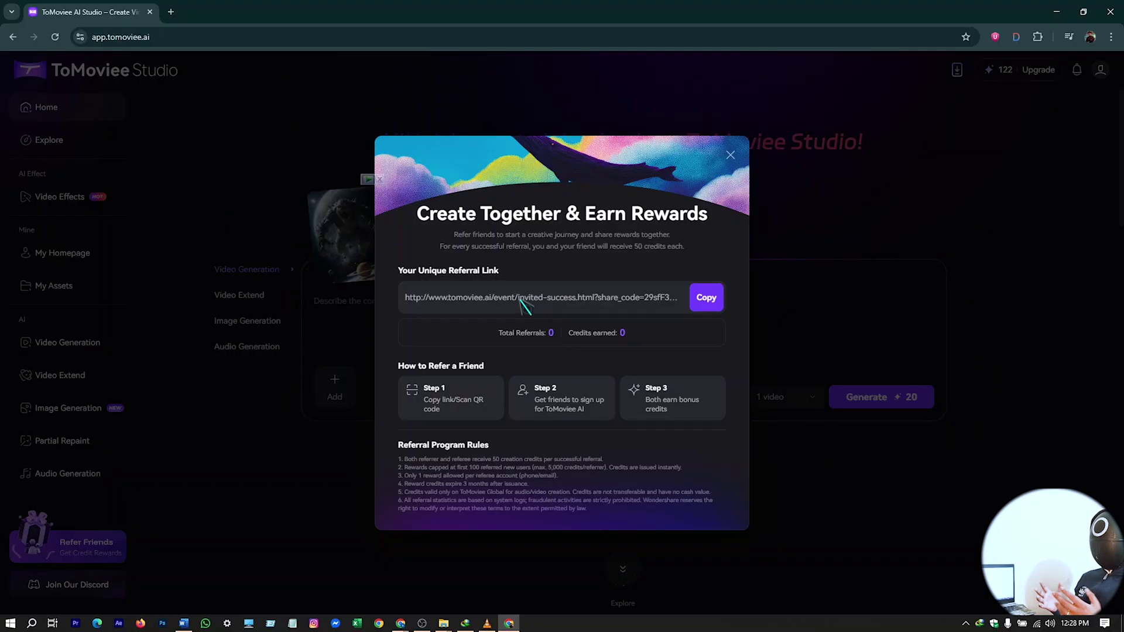
Close the Create Together & Earn Rewards referral dialog.
left_click(729, 154)
mouse_move(1001, 70)
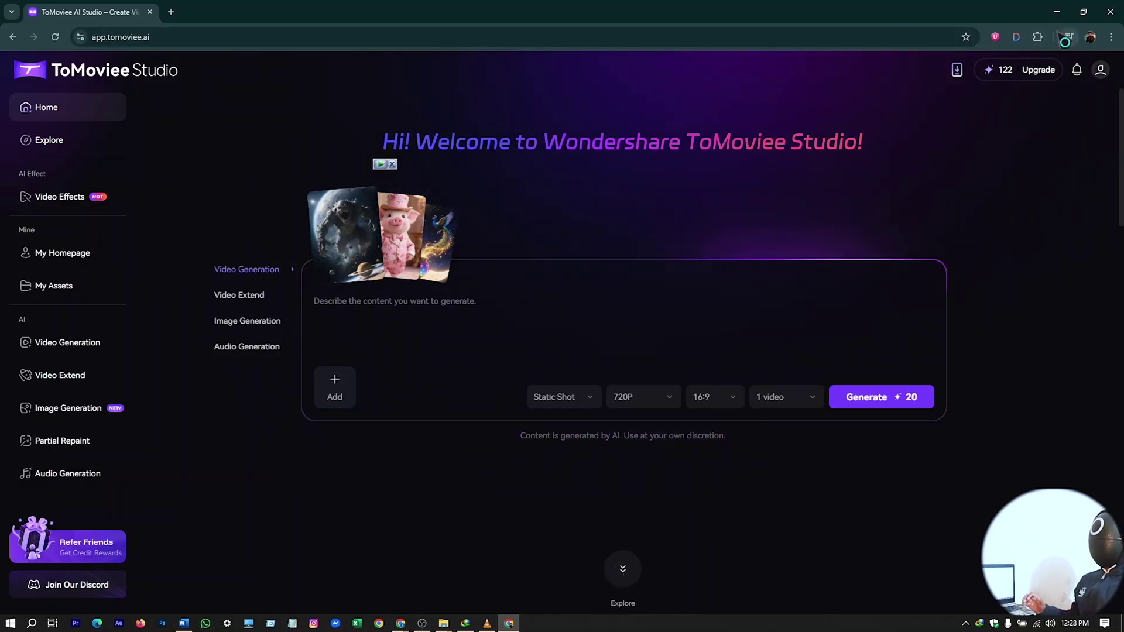
left_click(1038, 37)
left_click(806, 89)
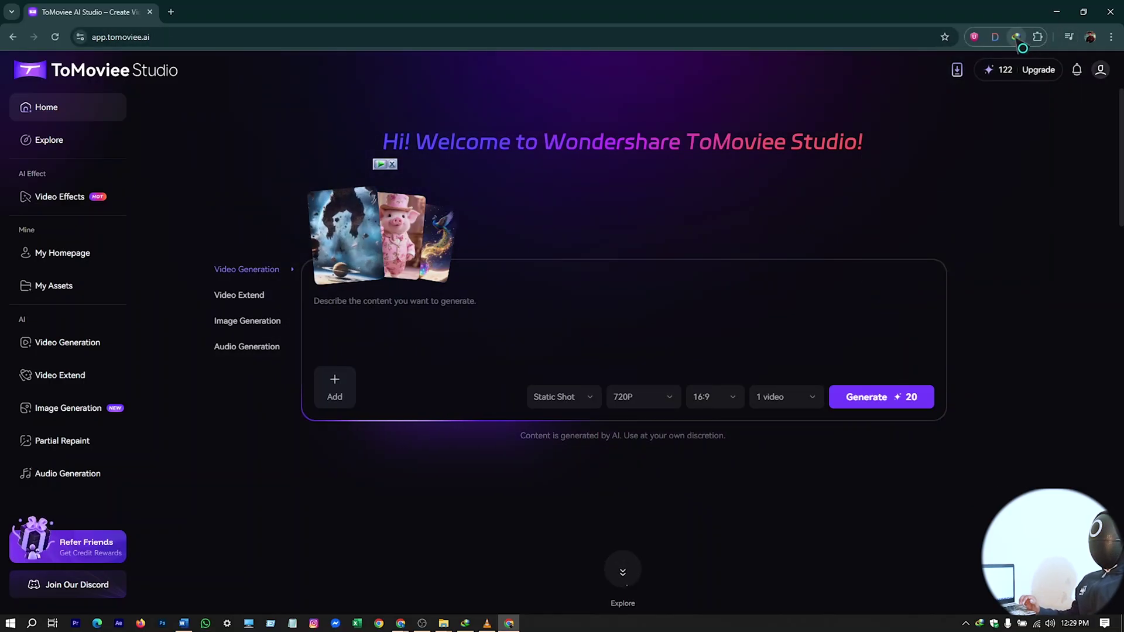